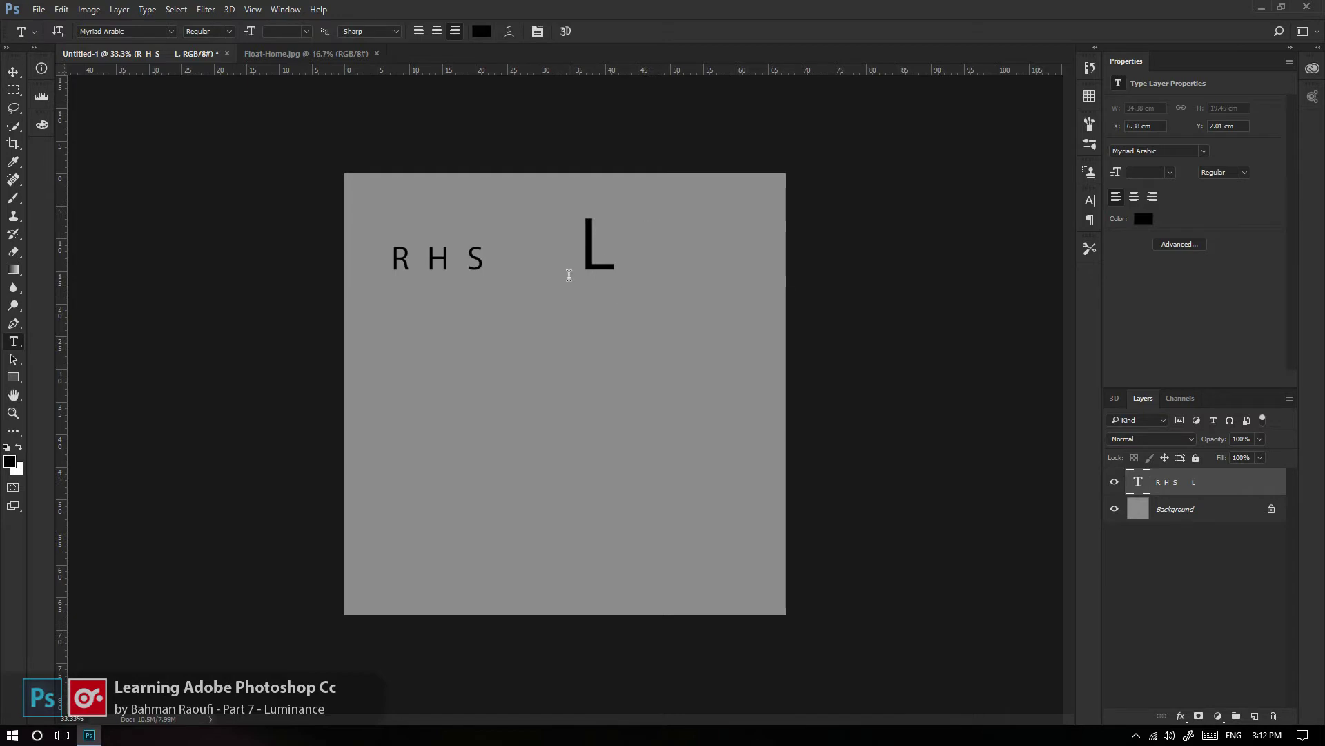
# Add a 48 pt text layer reading "Luminance" below the large L.
pyautogui.click(552, 315)
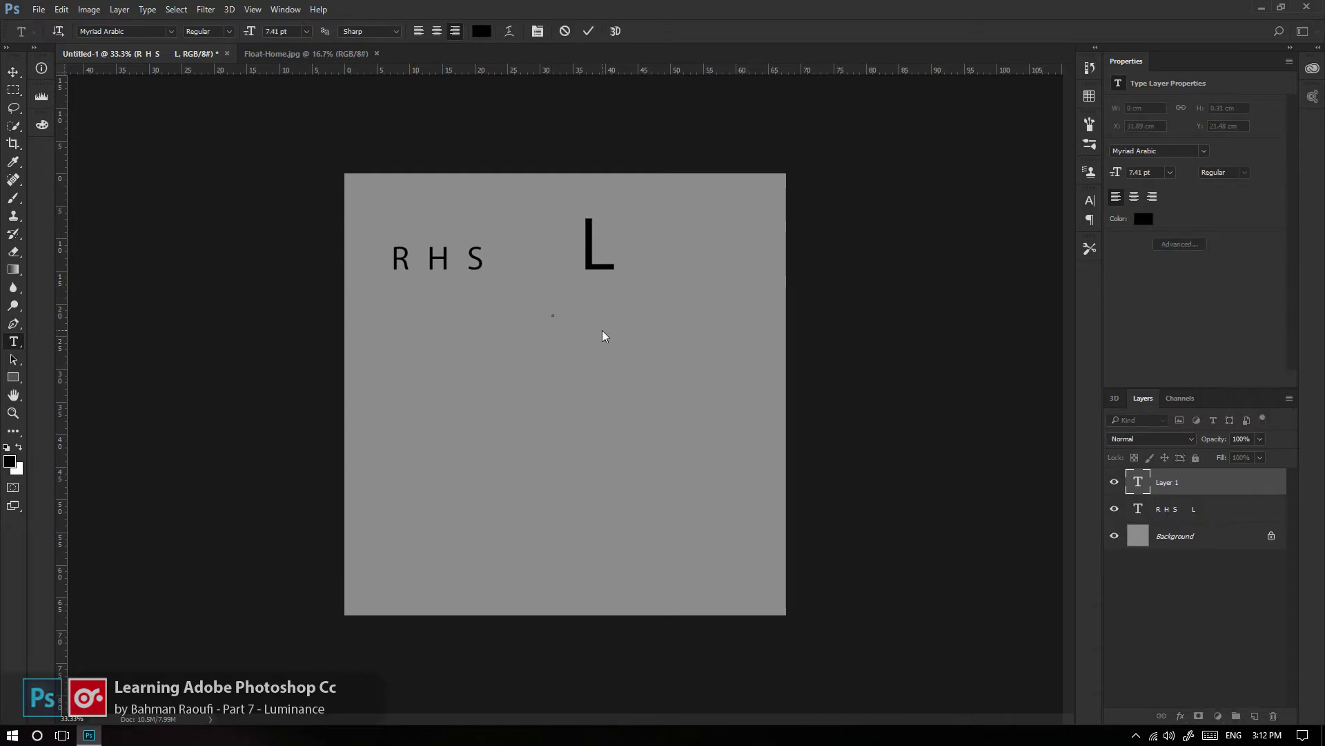
pyautogui.click(306, 31)
pyautogui.click(308, 250)
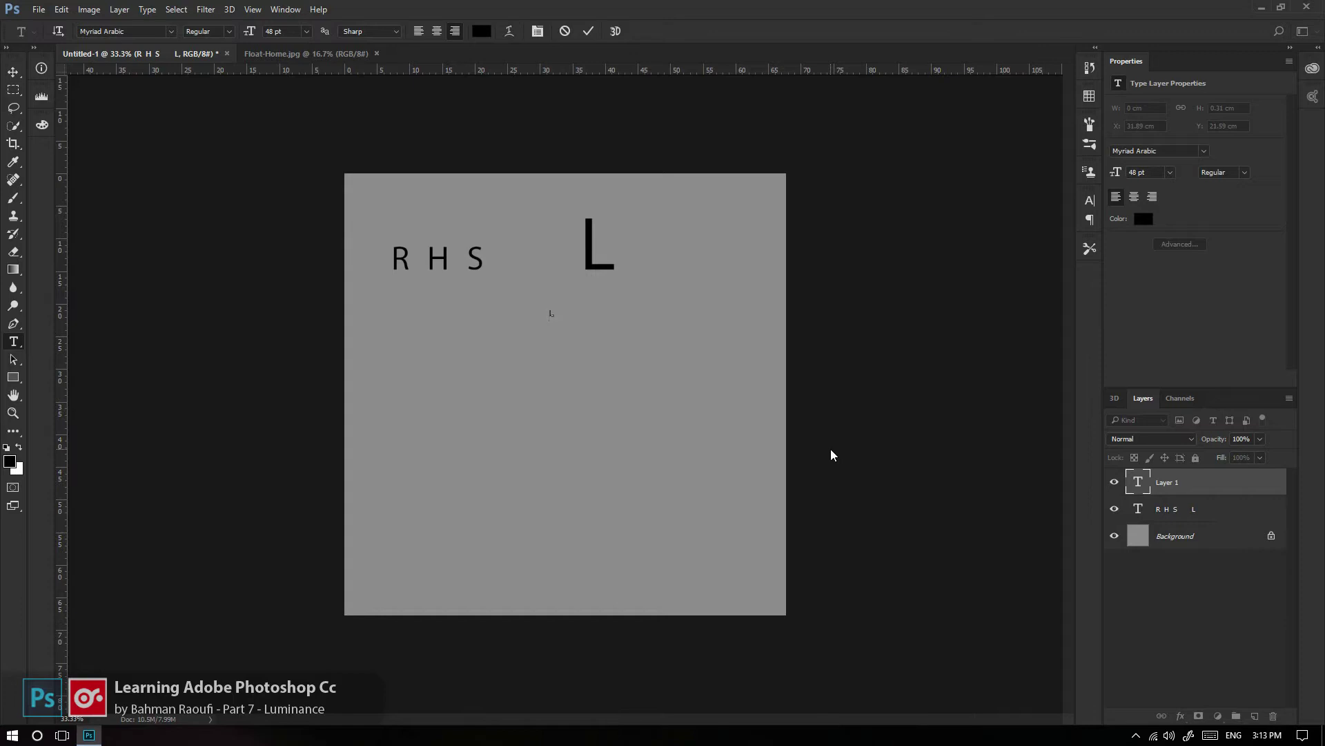
pyautogui.write('minance')
pyautogui.hotkey('ctrl', 'Return')
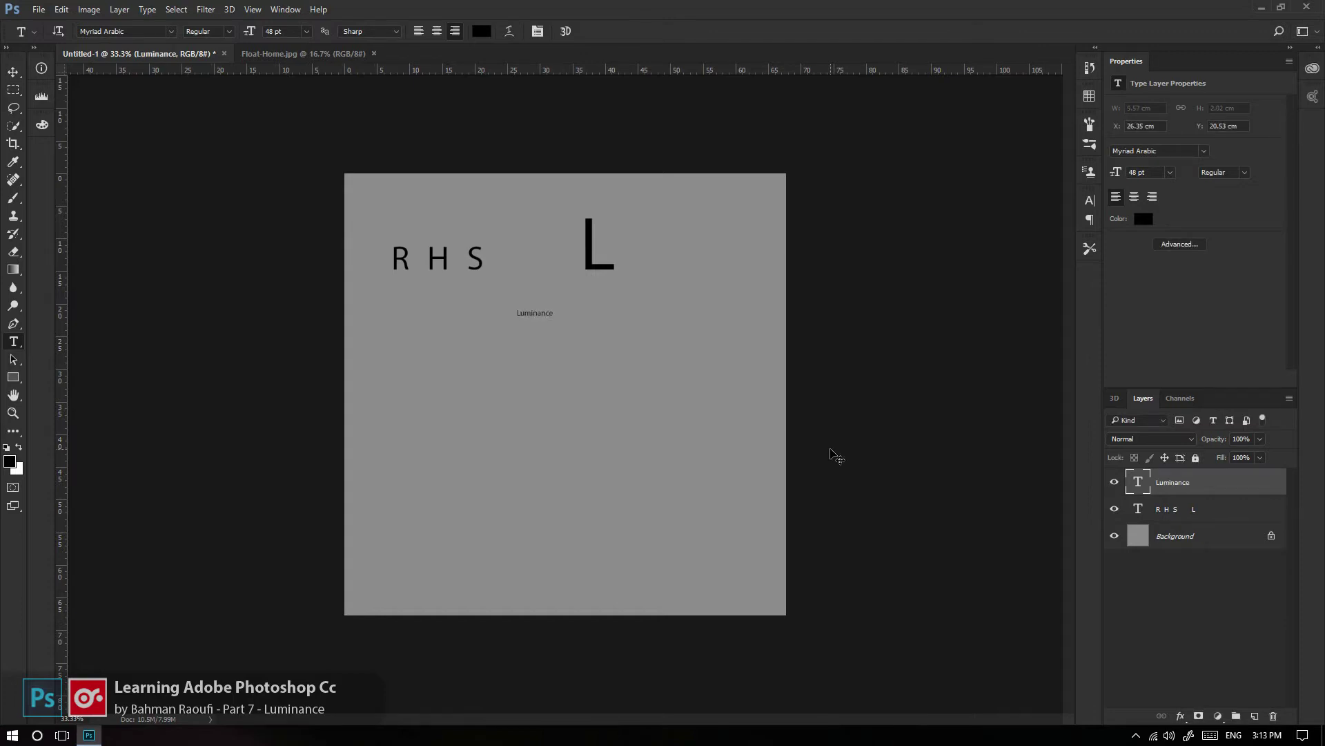
# Scale the Luminance text up to about 115 pt and place it directly beneath the large L.
pyautogui.hotkey('ctrl', 't')
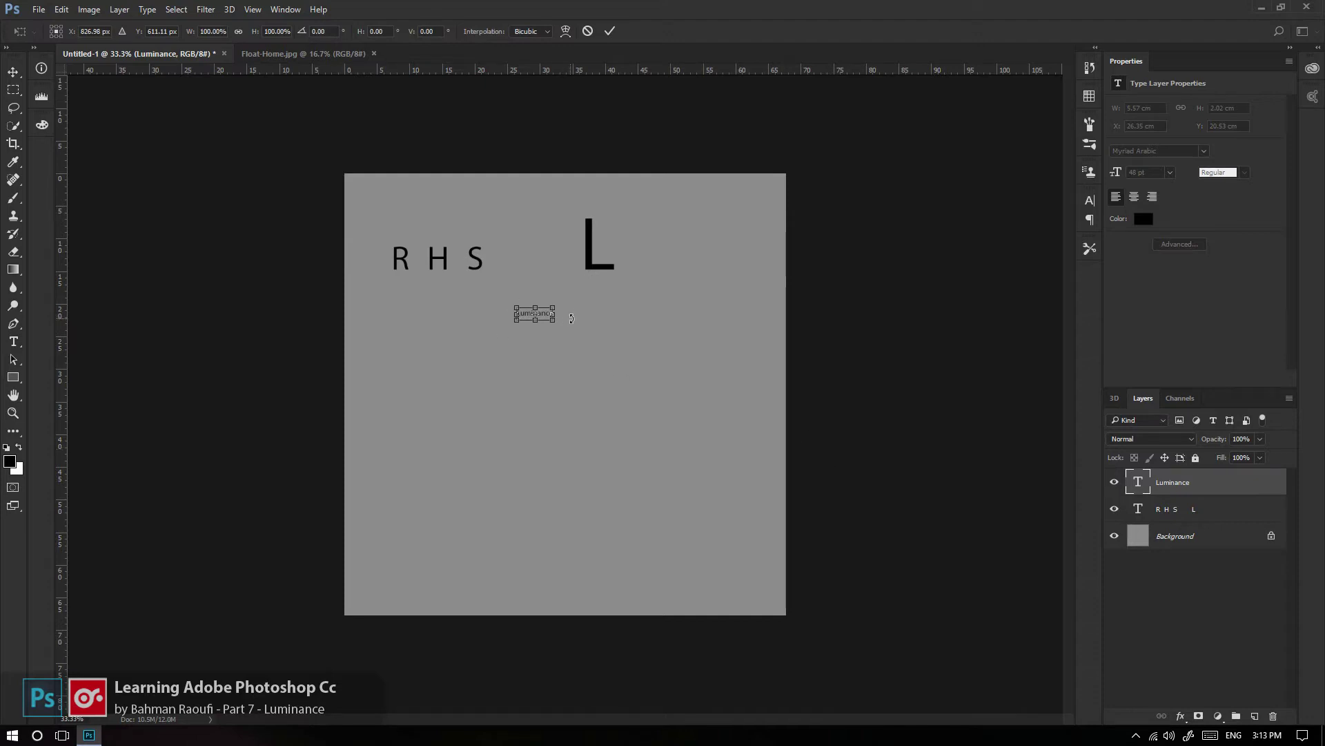
pyautogui.moveTo(554, 306); pyautogui.dragTo(619, 312)
pyautogui.press('Return')
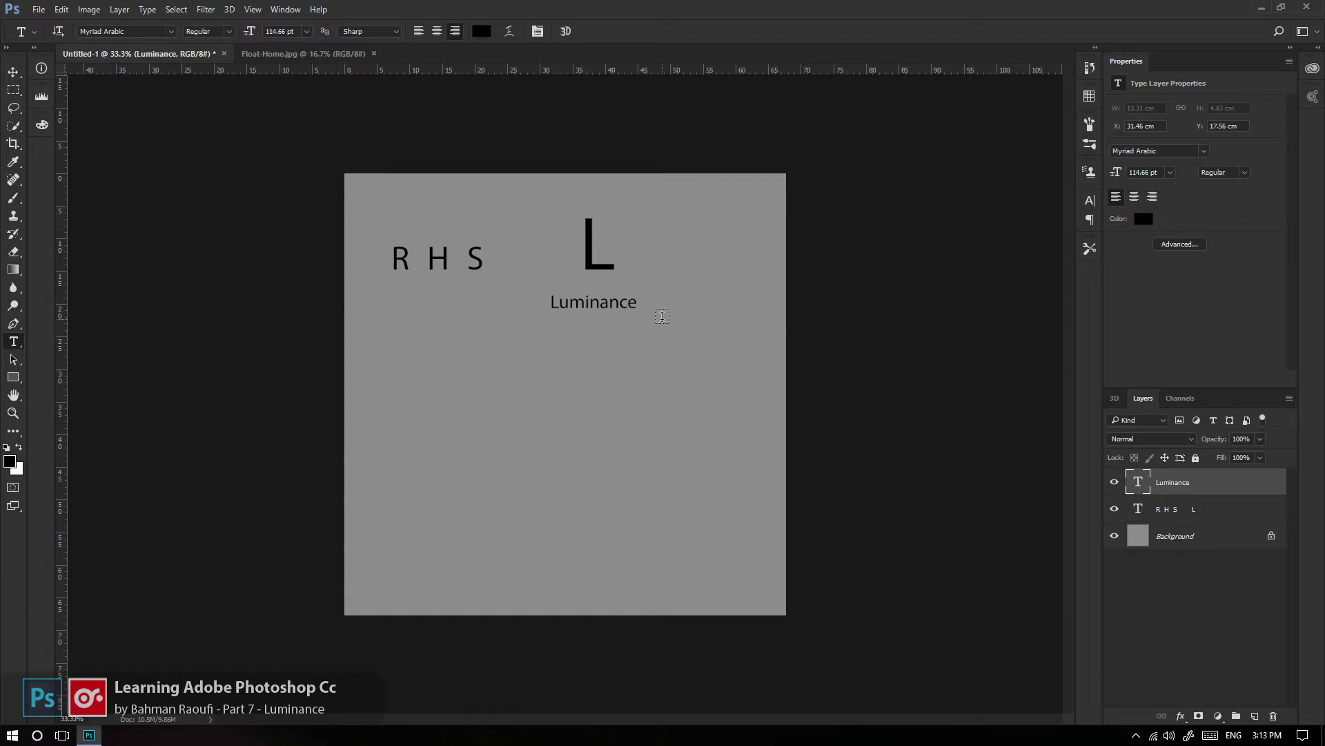
# Add the text "Brightness" below and left of Luminance, and enlarge it to about 129 pt.
pyautogui.hotkey('ctrl', '+')
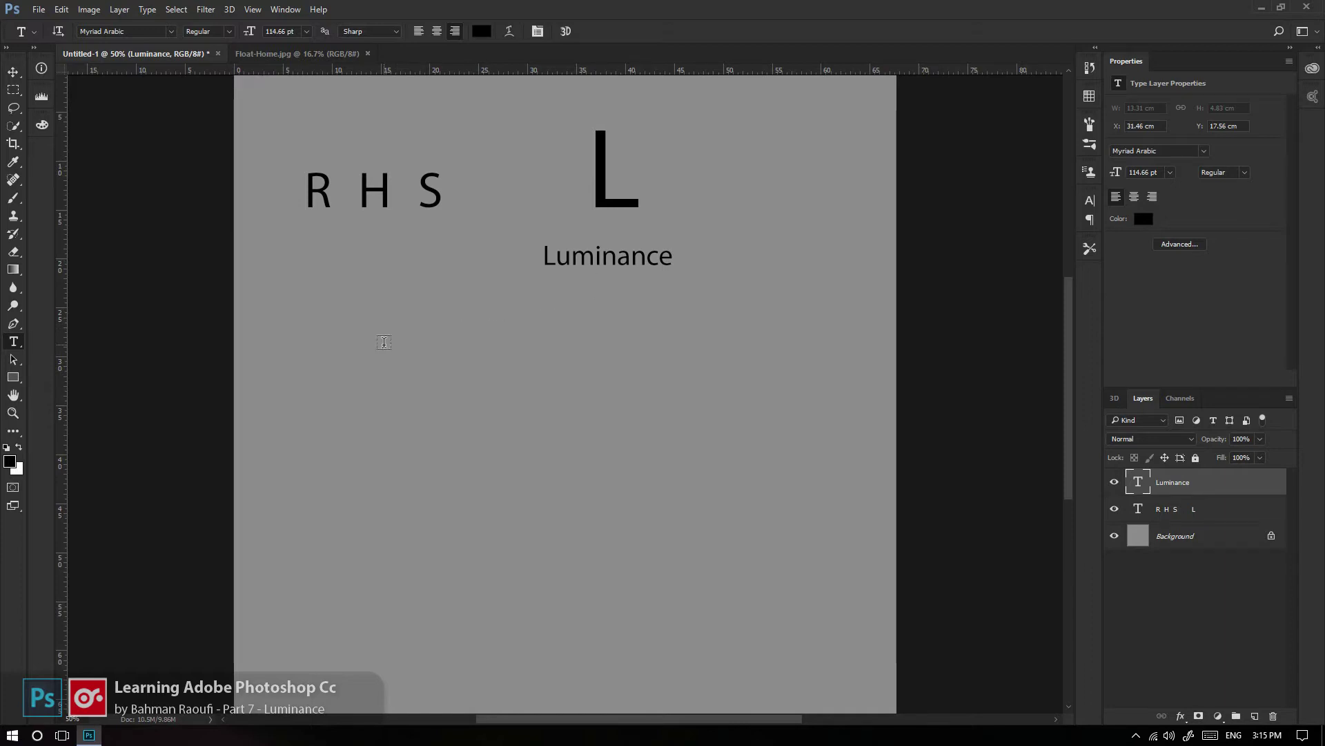
pyautogui.click(429, 339)
pyautogui.write('B')
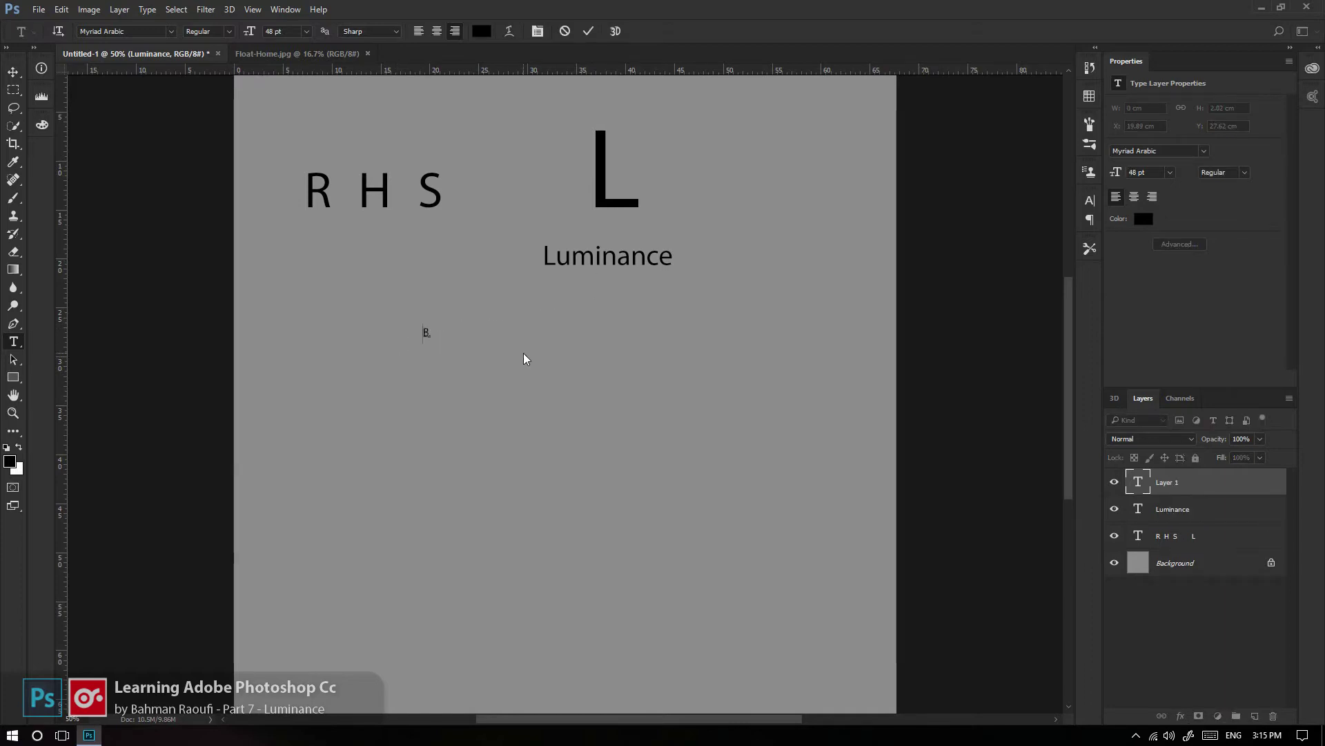
pyautogui.write('rightness')
pyautogui.hotkey('ctrl', 'Return')
pyautogui.hotkey('ctrl', 't')
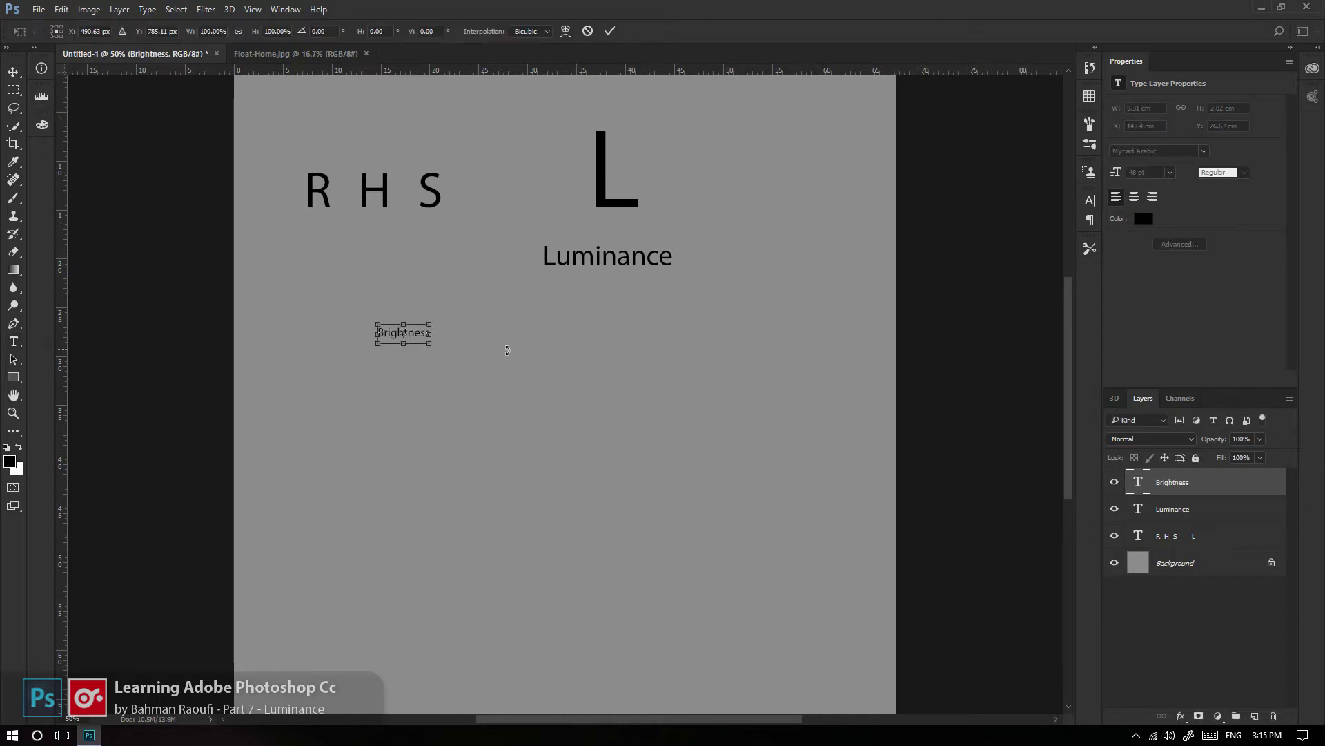
# Duplicate the Brightness text about 29.85 cm horizontally to the right and change the copy to "Lightness".
pyautogui.moveTo(488, 321); pyautogui.dragTo(785, 317)
pyautogui.press('Return')
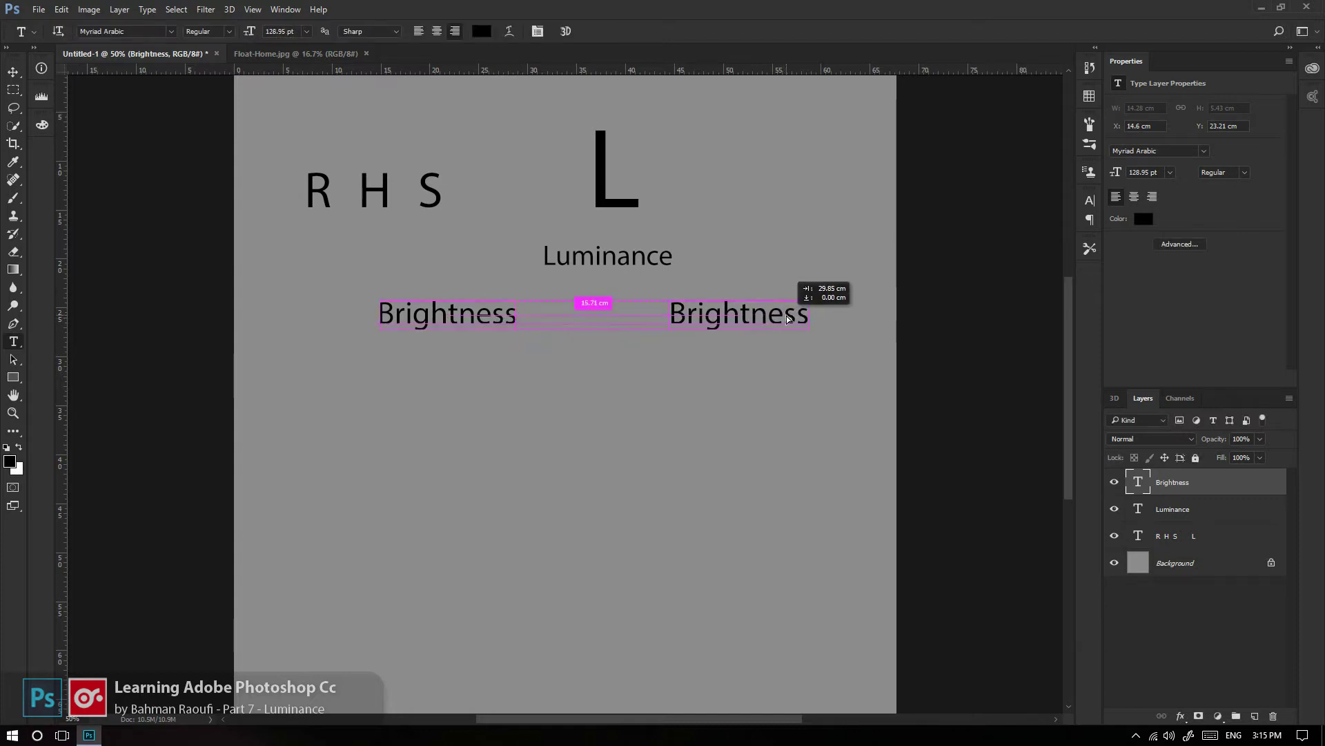
pyautogui.press('Return')
pyautogui.write('L')
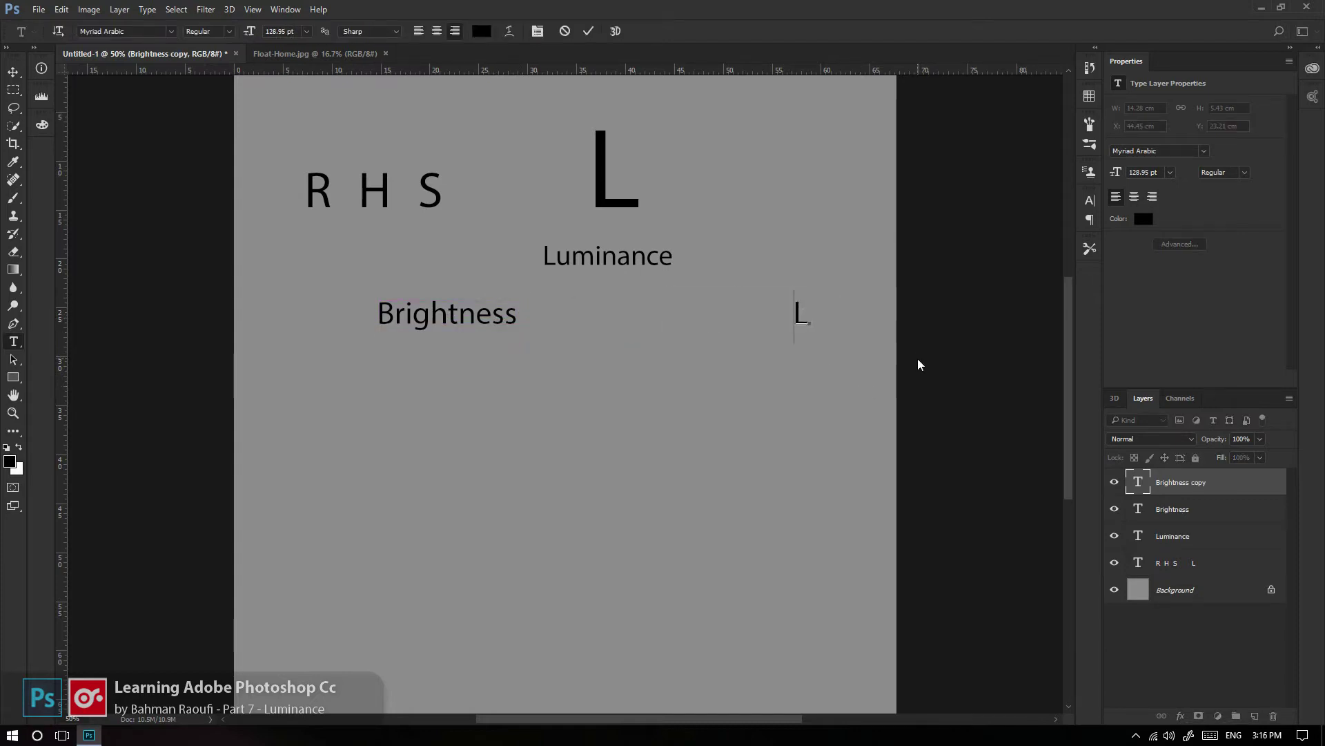
pyautogui.write('ightness')
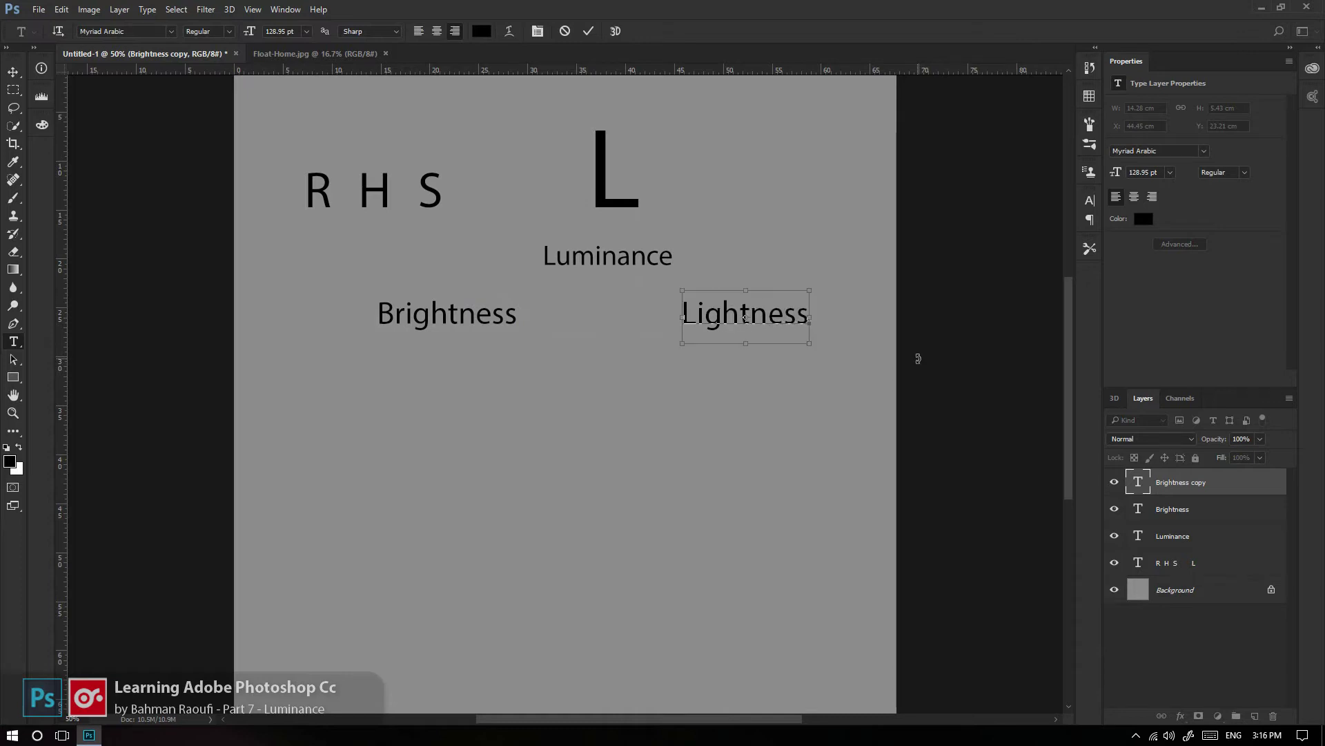
pyautogui.hotkey('ctrl', 'Return')
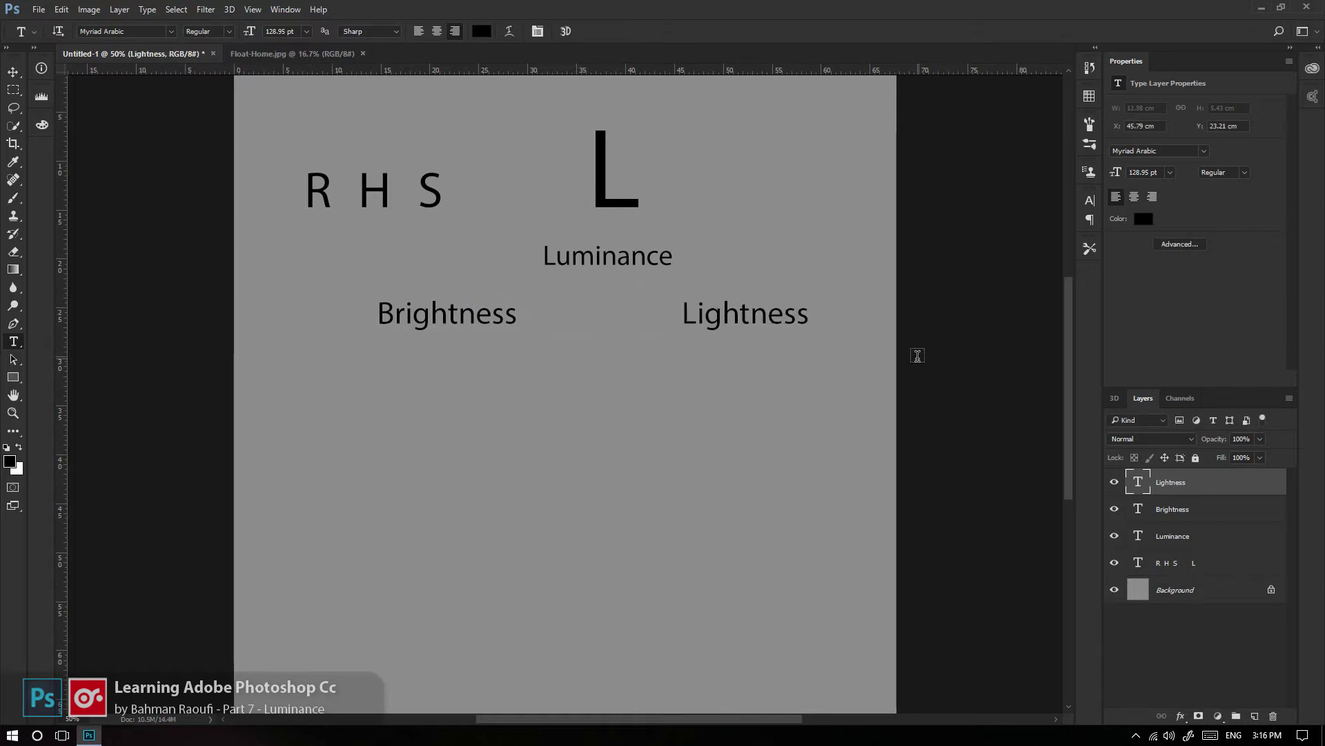
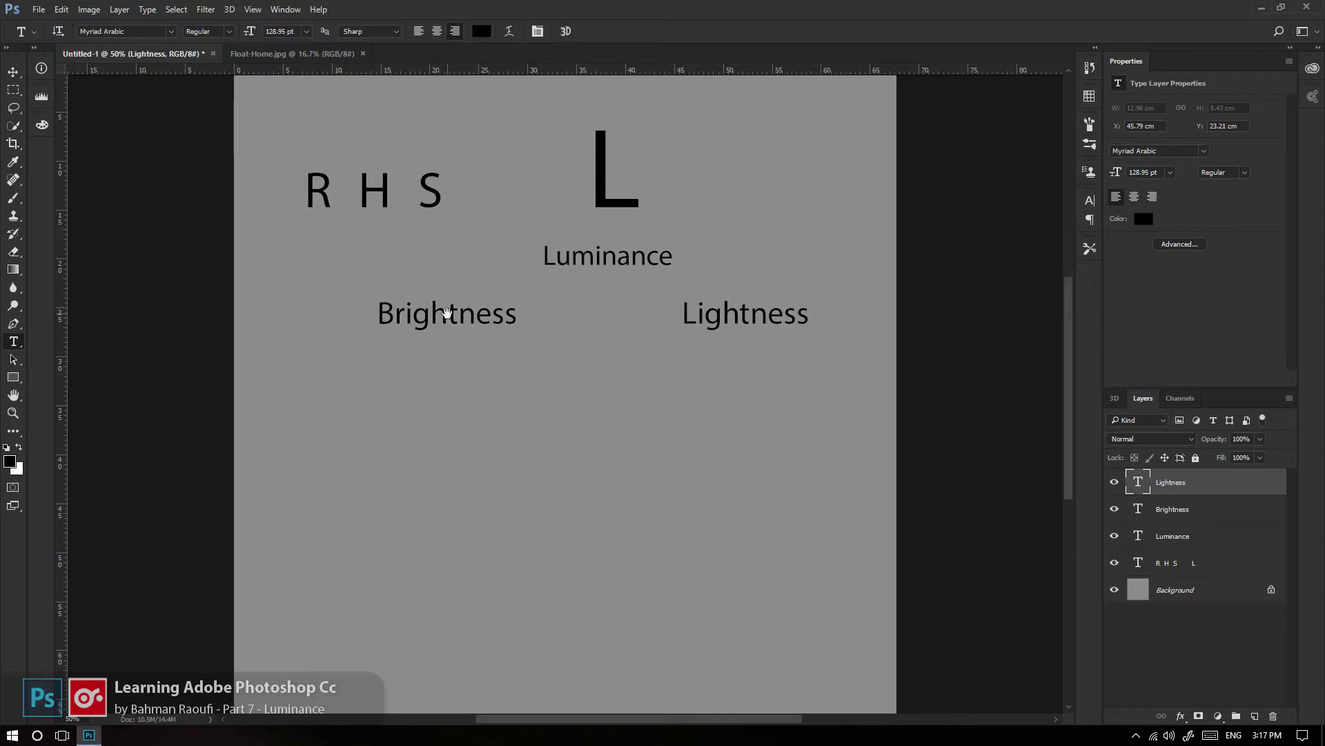
# Duplicate the Lightness text and place the copy below the Brightness text.
pyautogui.press('m')
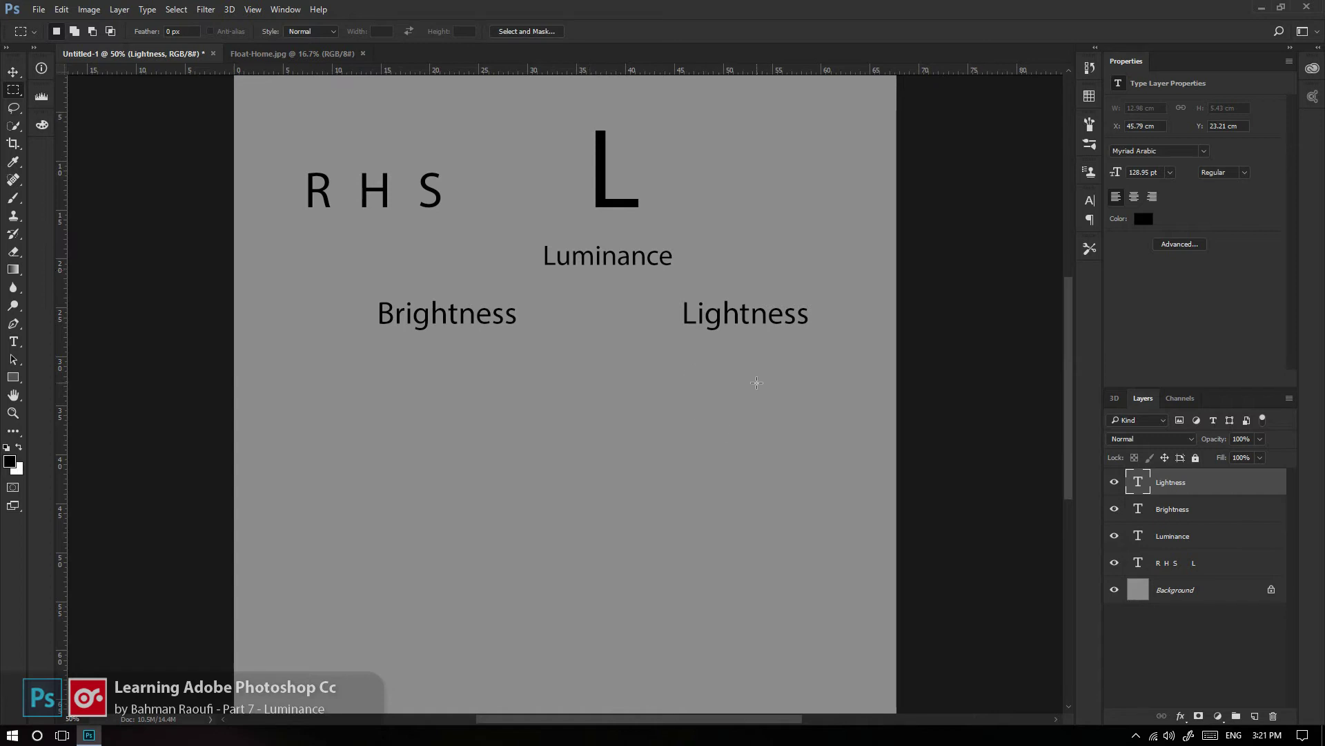
pyautogui.rightClick(755, 314)
pyautogui.click(773, 330)
pyautogui.moveTo(773, 330); pyautogui.dragTo(441, 434)
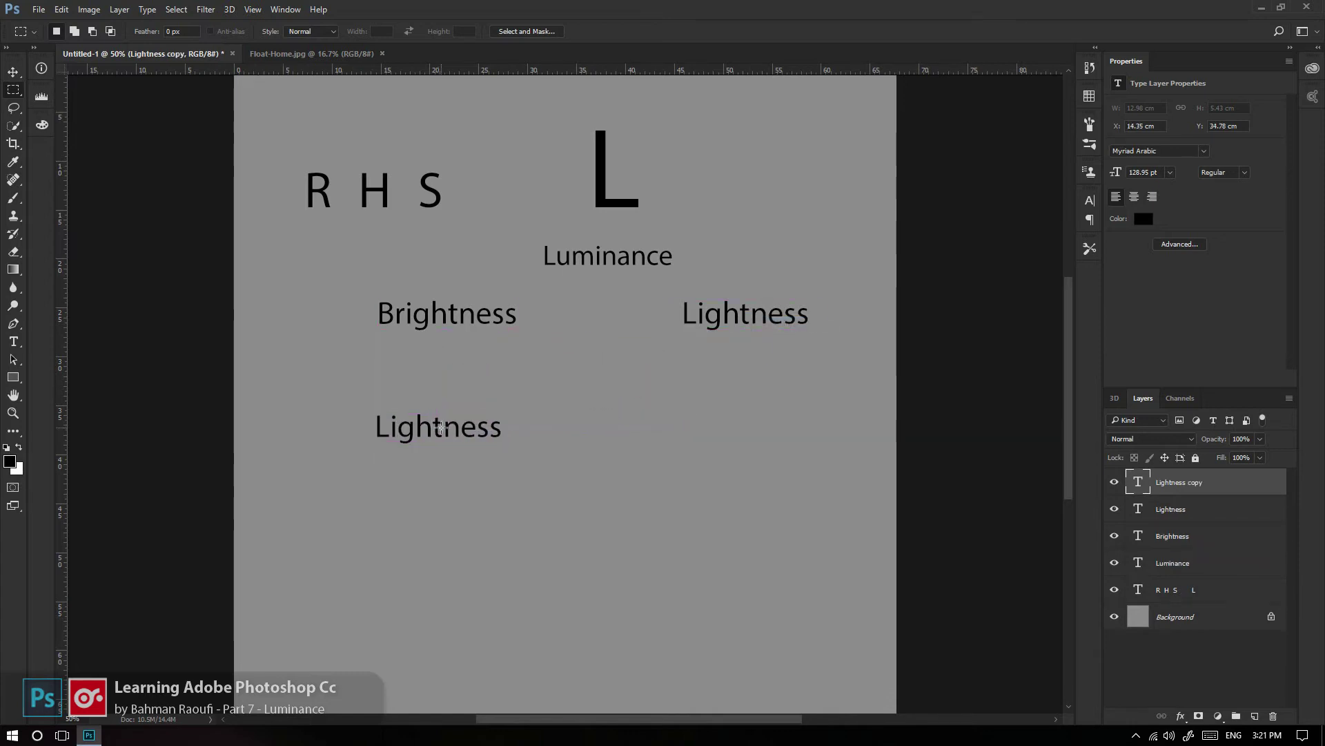
# Replace the copied text with the widely spaced words "shadows", "Midtones" and "Highlights", and move the row fully onto the canvas.
pyautogui.press('t')
pyautogui.click(441, 438)
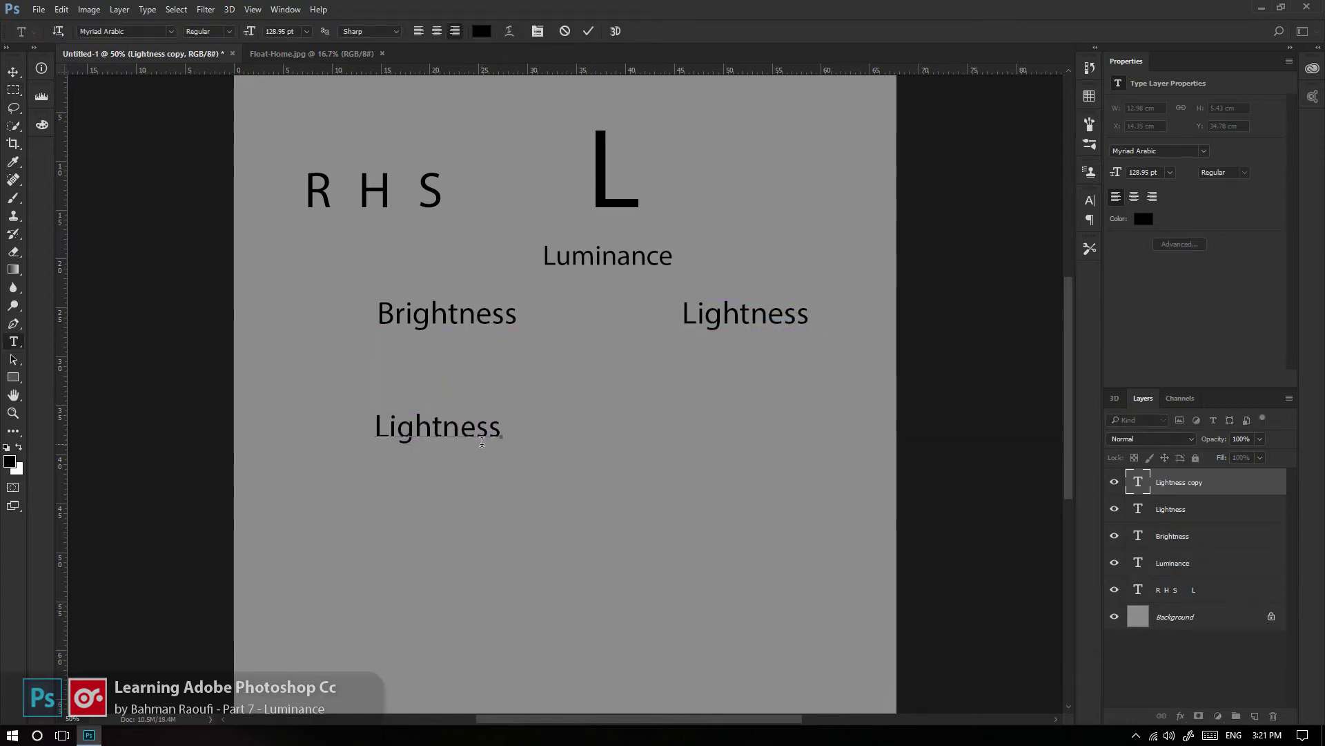
pyautogui.write('A')
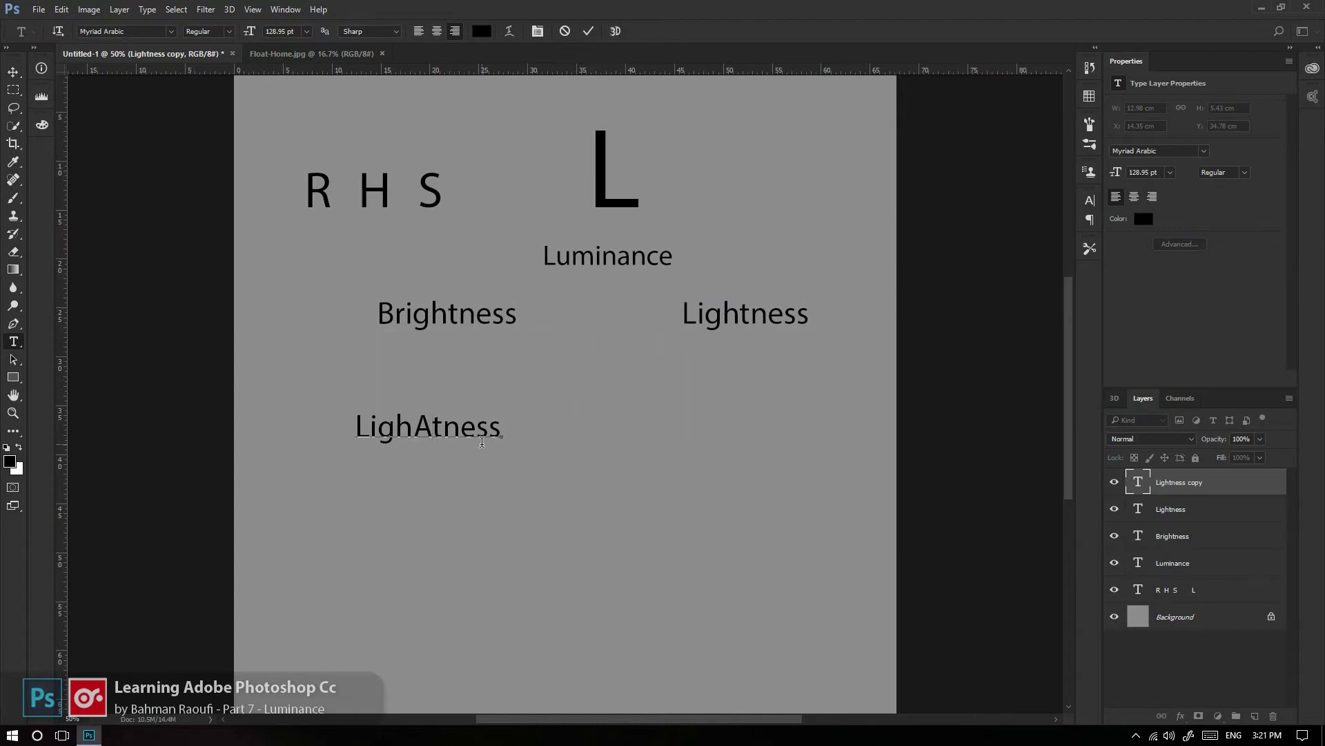
pyautogui.hotkey('ctrl', 'a')
pyautogui.write('shadows')
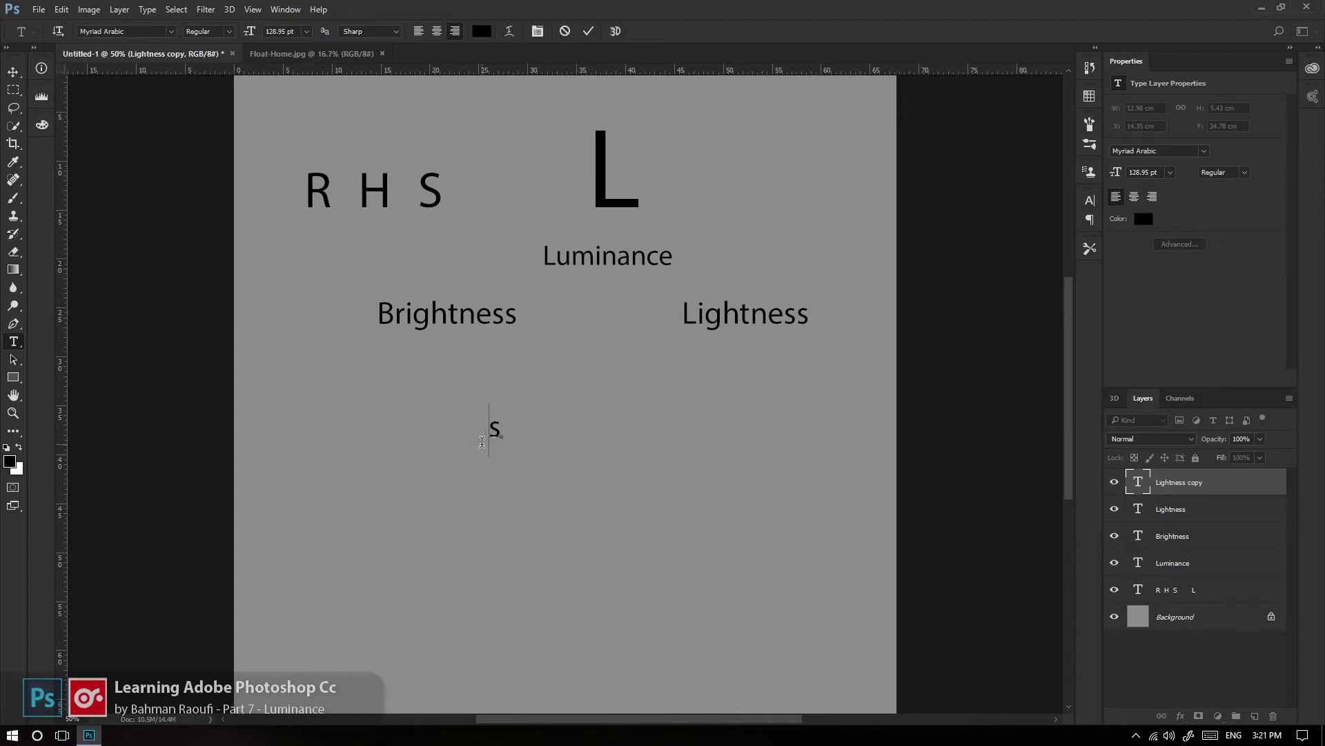
pyautogui.write('         M')
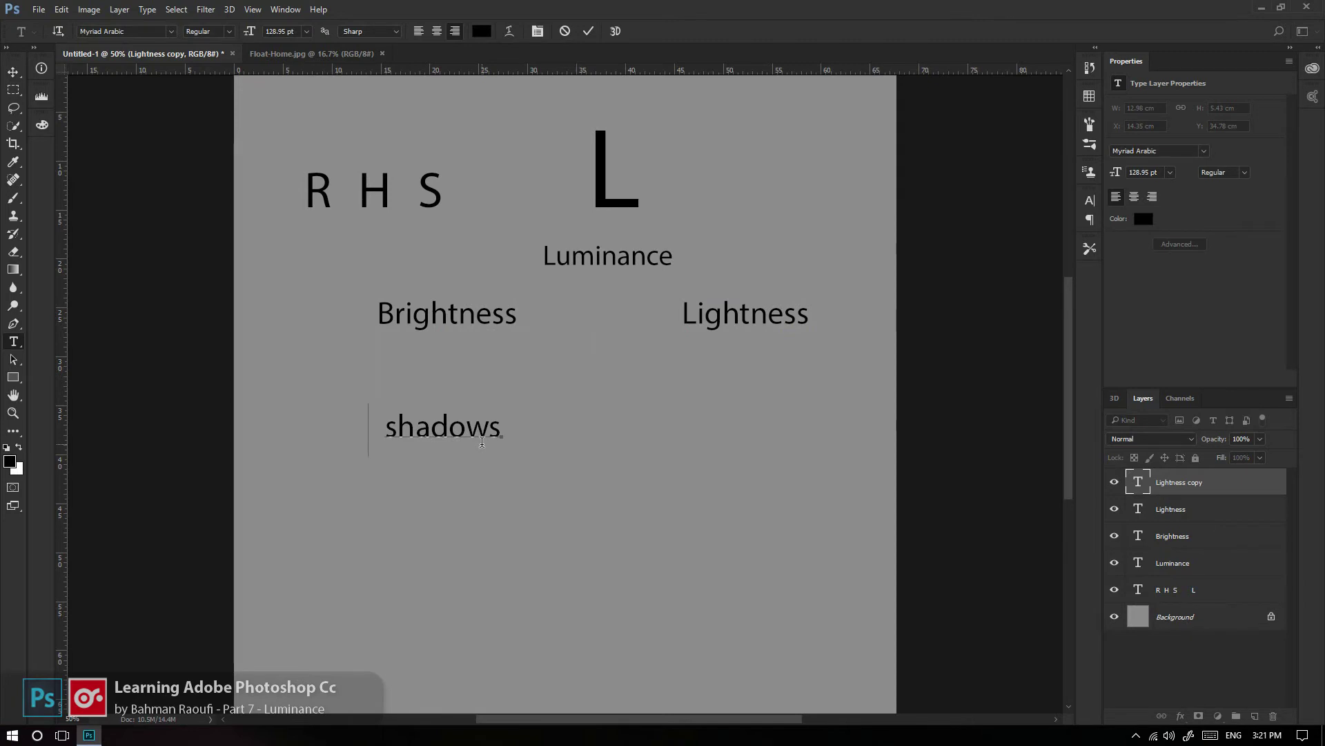
pyautogui.write('i')
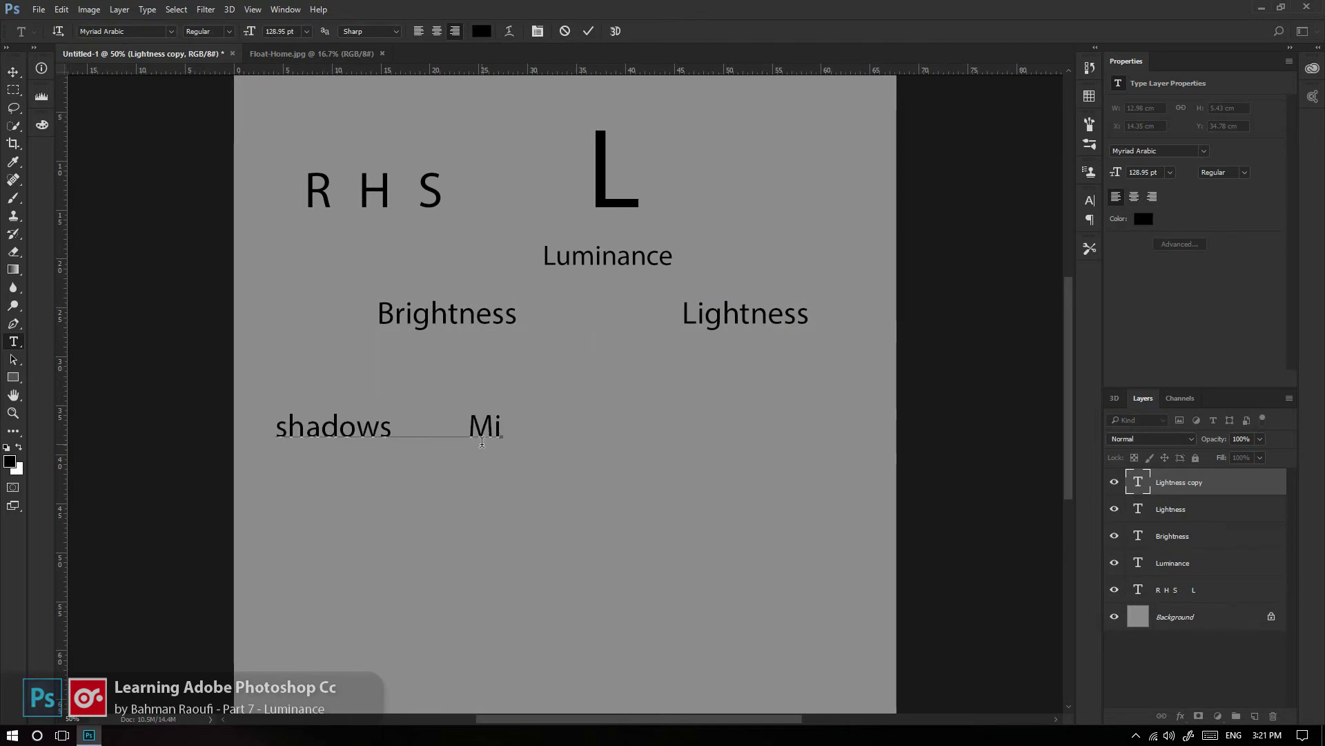
pyautogui.write('dtones            ')
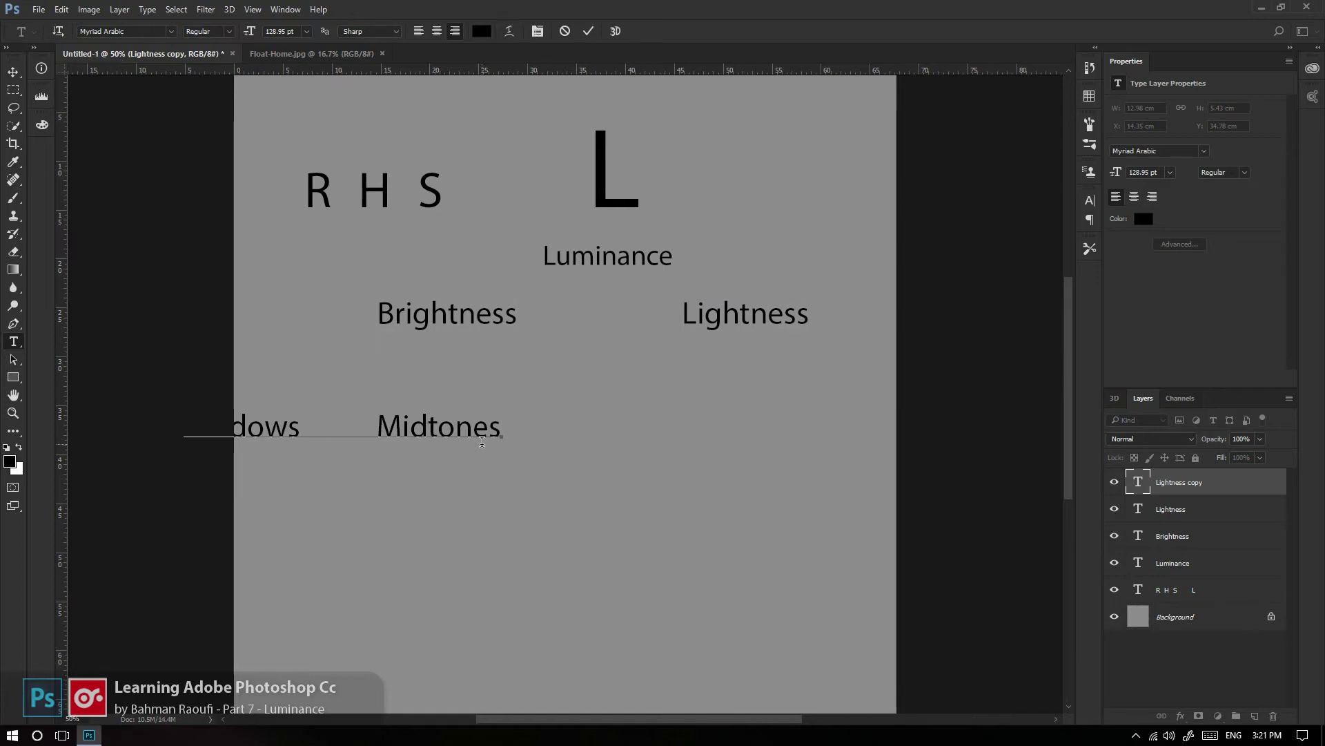
pyautogui.write('Highl')
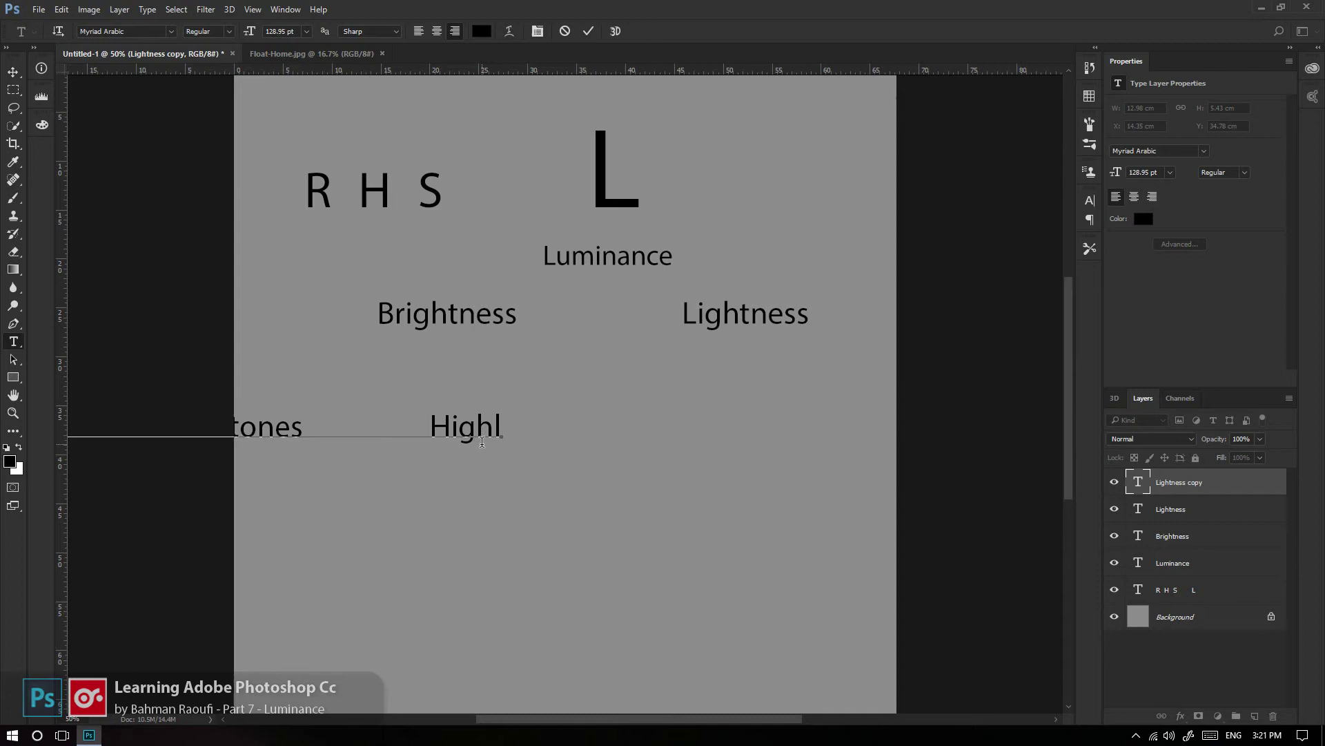
pyautogui.write('ights')
pyautogui.hotkey('ctrl', 'Return')
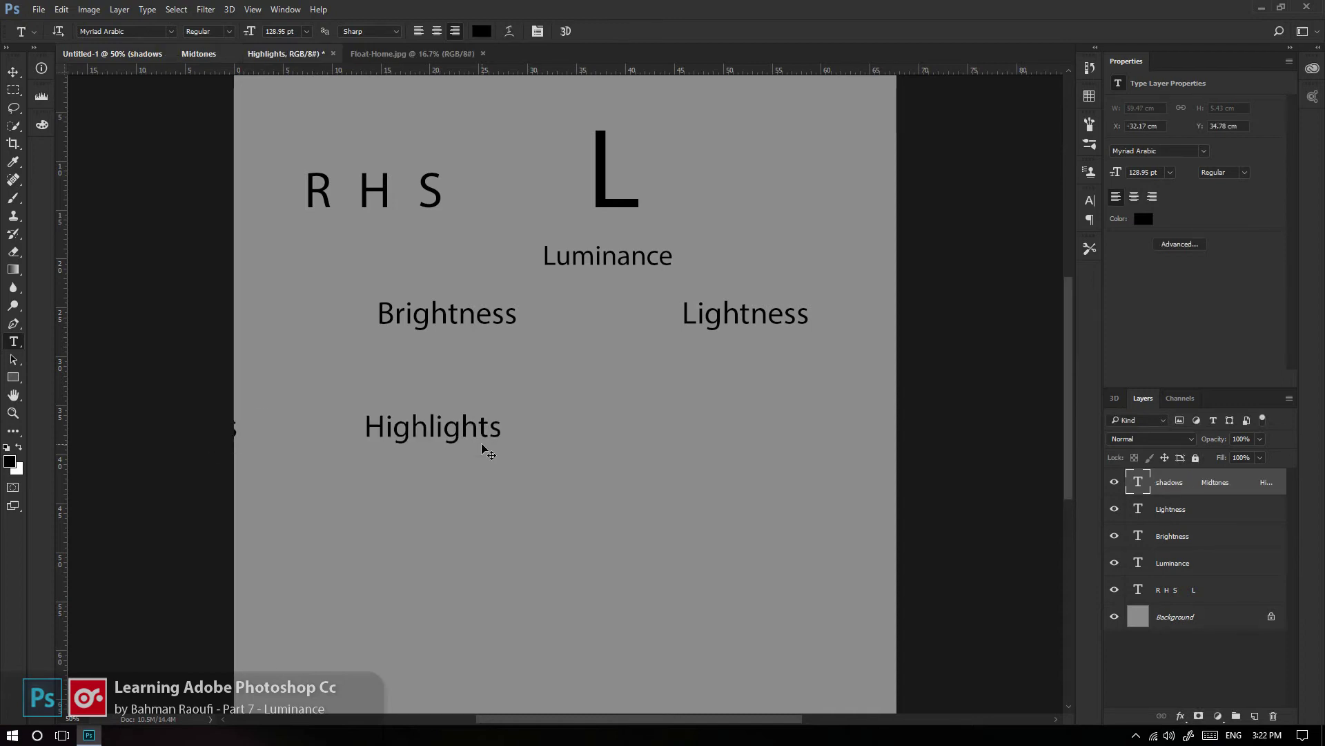
pyautogui.moveTo(432, 429); pyautogui.dragTo(793, 453)
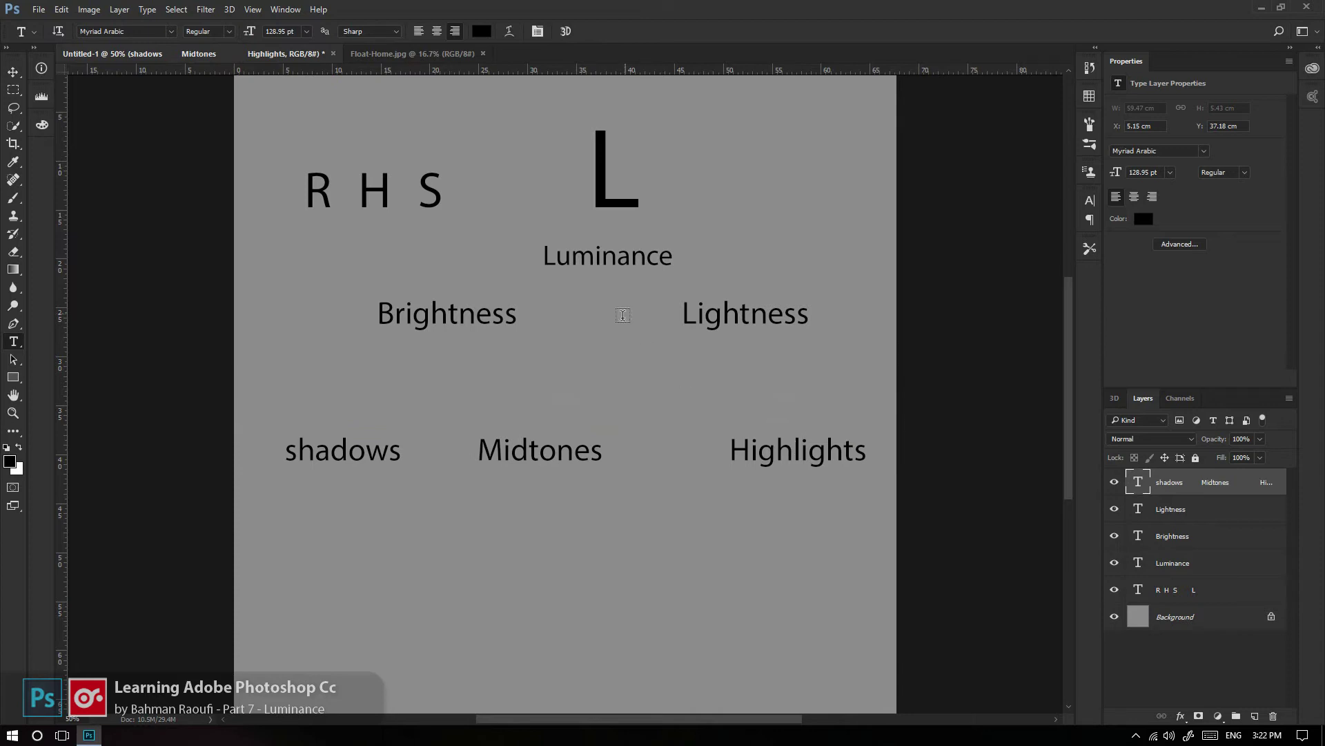
# Move the Lightness text to between Brightness and Midtones, centred above the word Midtones.
pyautogui.keyDown('ctrl'); pyautogui.rightClick(719, 319); pyautogui.keyUp('ctrl')
pyautogui.click(745, 330)
pyautogui.moveTo(714, 323); pyautogui.dragTo(508, 387)
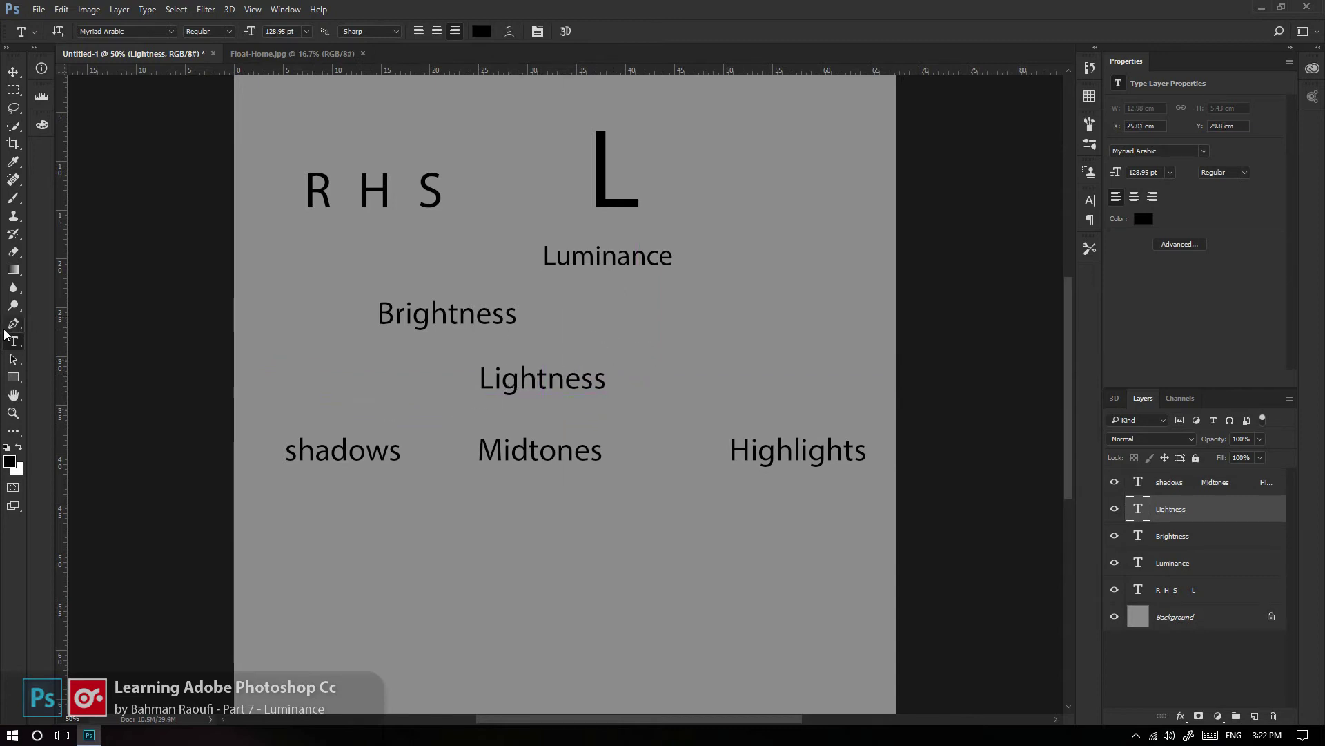
# Draw a horizontal line about 1626 px long with 1 px weight between Lightness and the tonal range row.
pyautogui.click(13, 377)
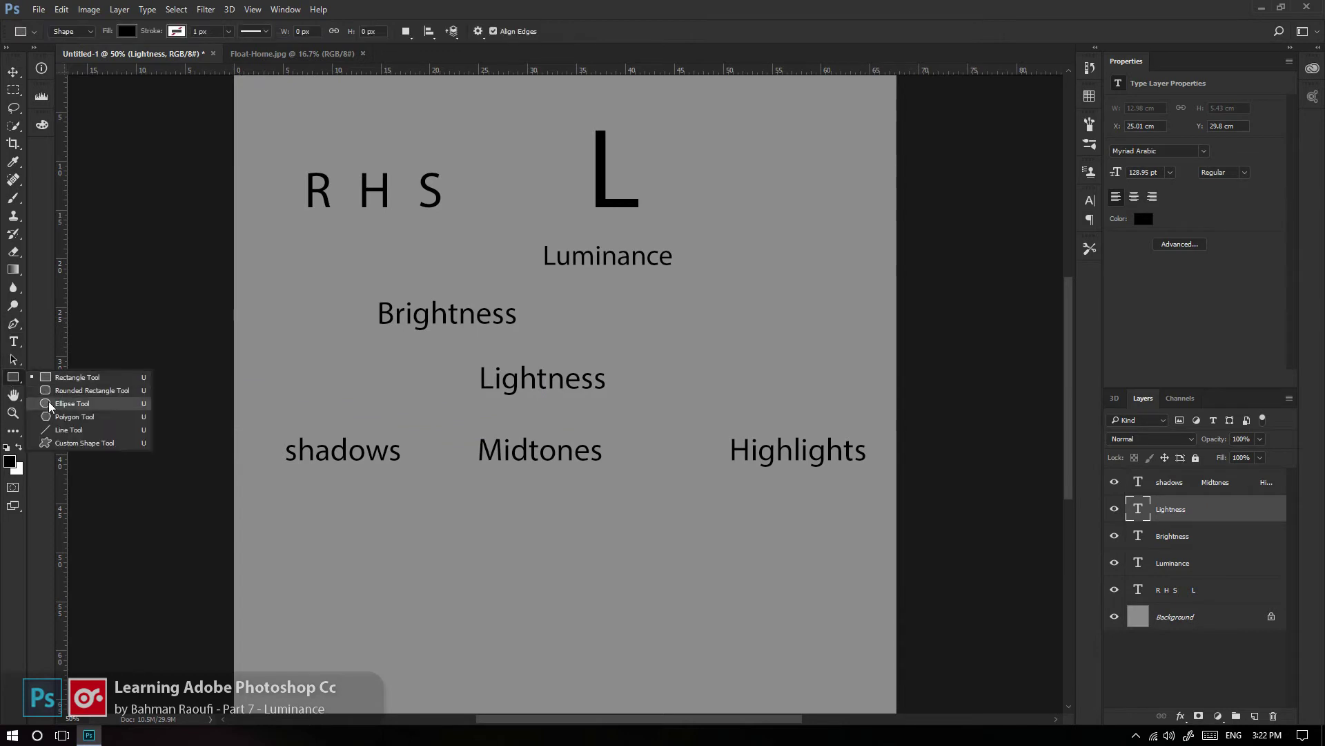
pyautogui.click(68, 429)
pyautogui.moveTo(290, 402); pyautogui.dragTo(851, 388)
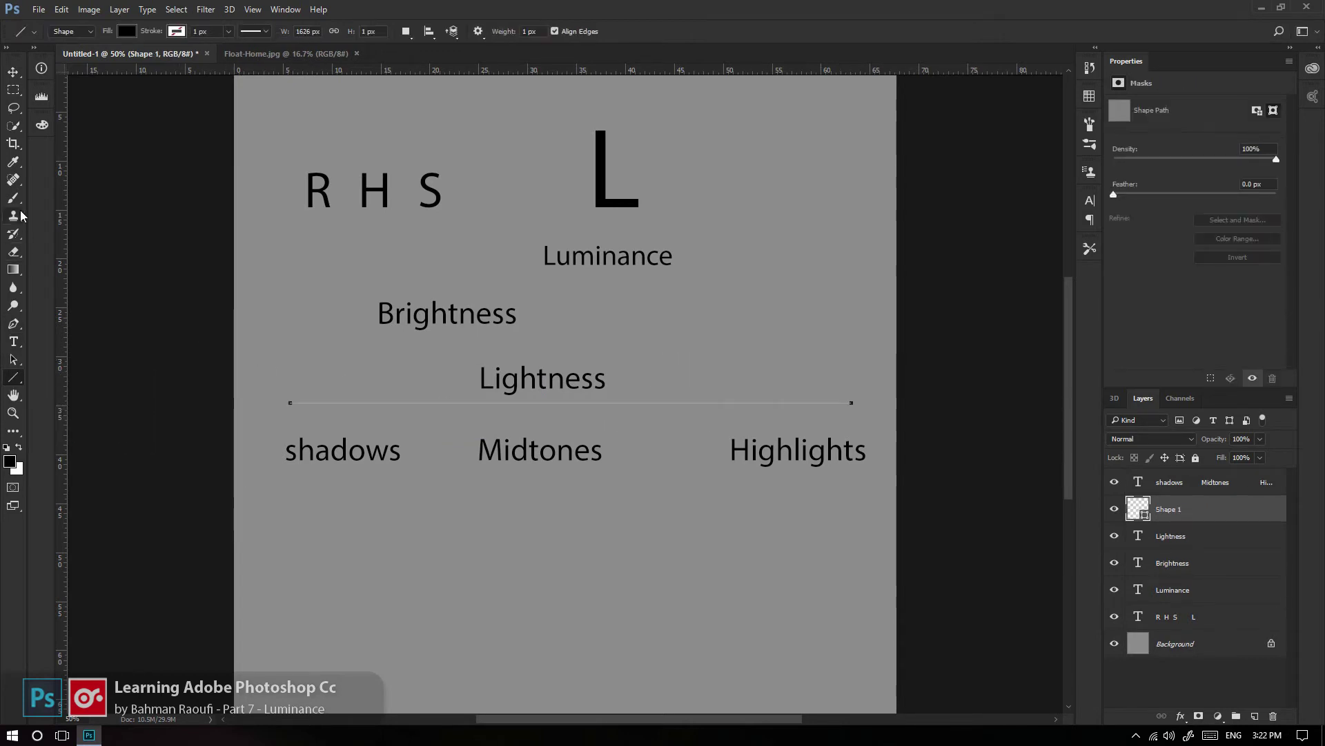
# Shift the shadows, Midtones and Highlights row slightly left and add spaces between shadows and Midtones.
pyautogui.click(13, 90)
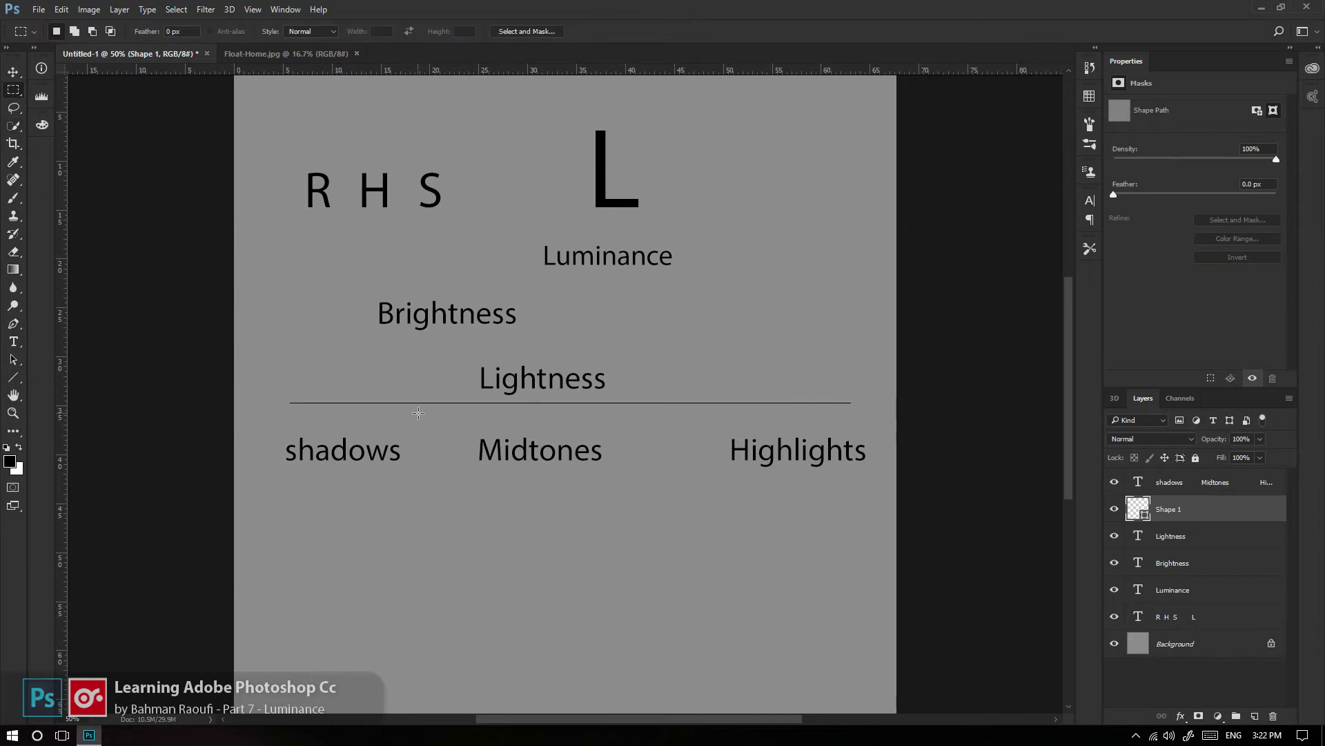
pyautogui.keyDown('ctrl'); pyautogui.rightClick(551, 457); pyautogui.keyUp('ctrl')
pyautogui.click(572, 464)
pyautogui.moveTo(554, 457); pyautogui.dragTo(549, 457)
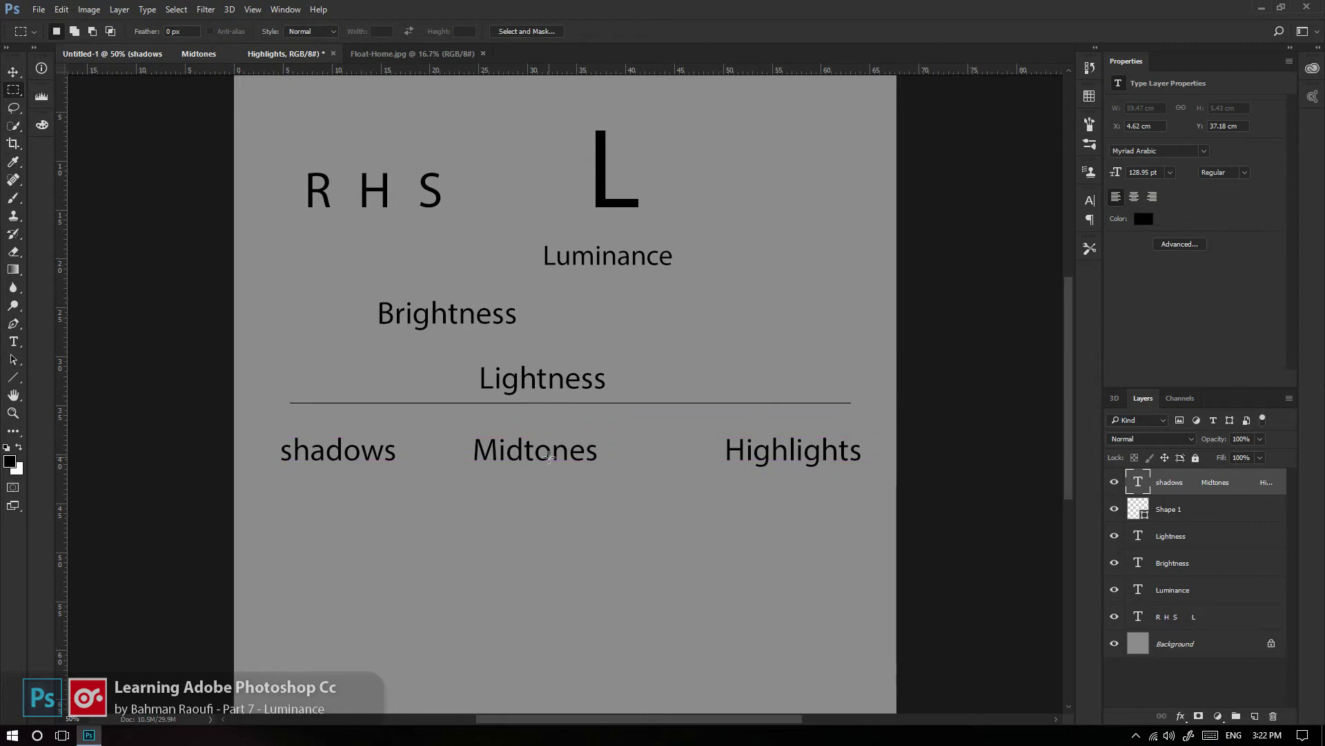
pyautogui.press('t')
pyautogui.click(457, 453)
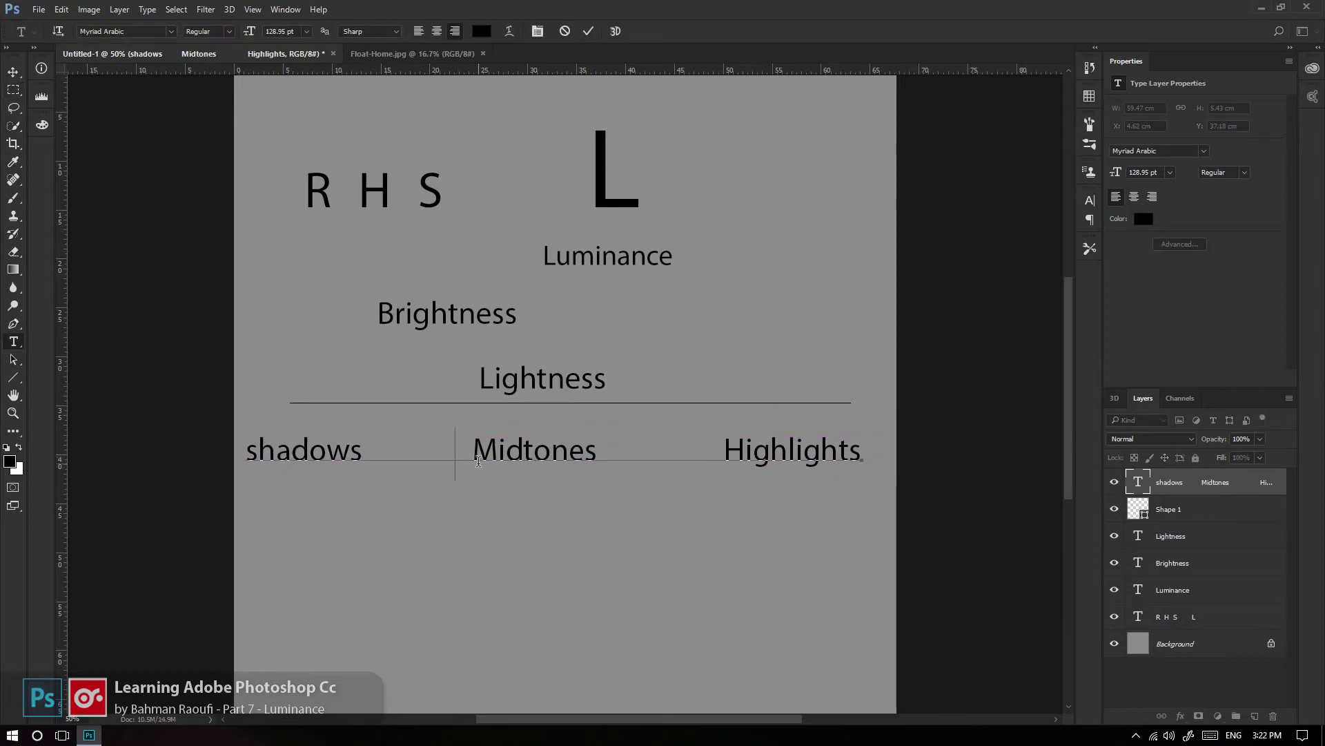
pyautogui.hotkey('ctrl', 'Return')
# Scale the tonal range row down to about 114 pt and position it just beneath the horizontal line.
pyautogui.hotkey('ctrl', 't')
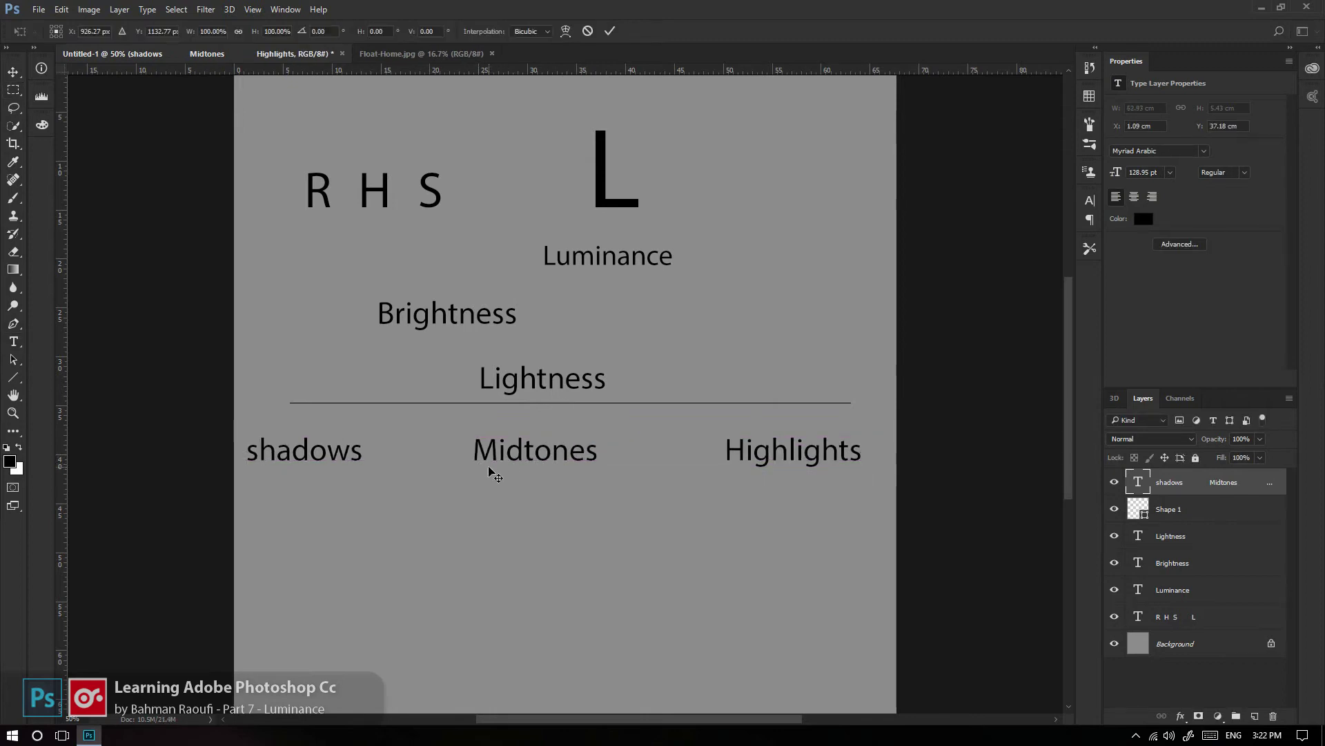
pyautogui.moveTo(861, 426); pyautogui.dragTo(826, 432)
pyautogui.moveTo(595, 464); pyautogui.dragTo(607, 454)
pyautogui.press('Return')
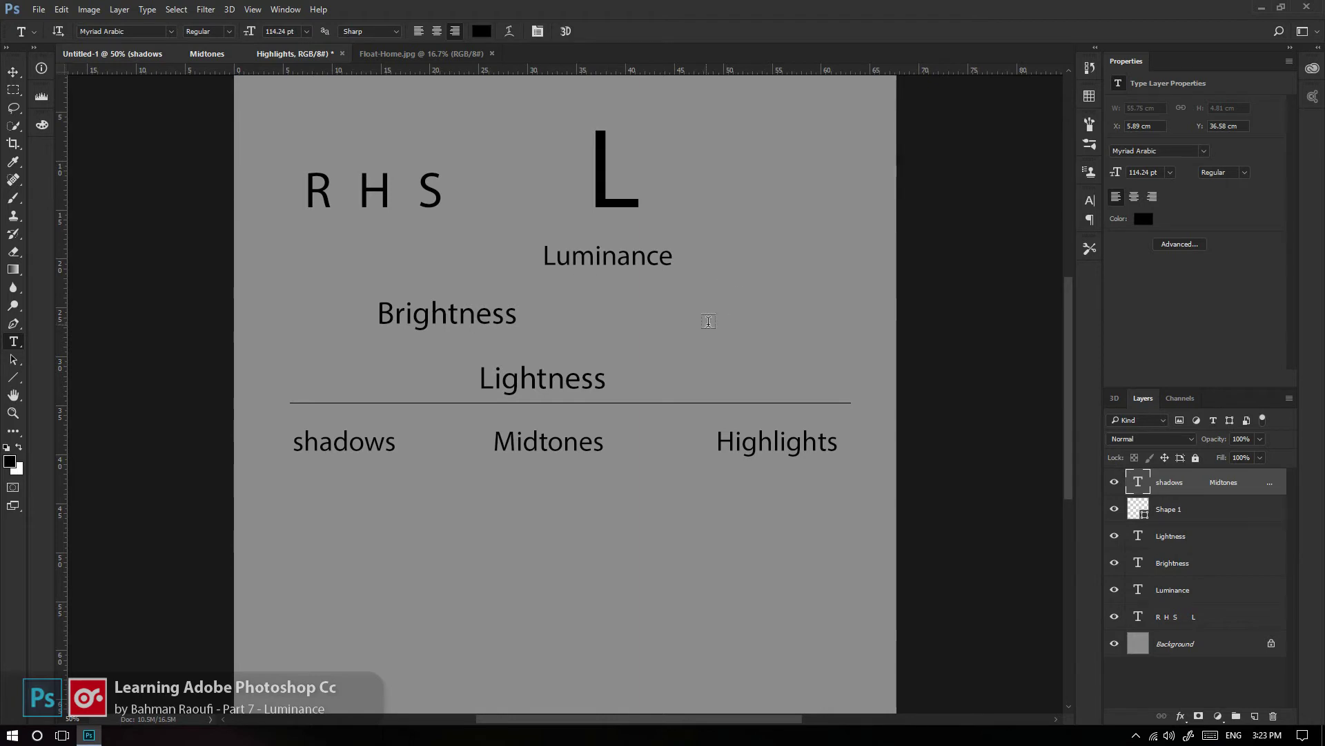
# Select a wide rectangular band just beneath the shadows, Midtones and Highlights row and add a gradient fill layer inside it.
pyautogui.moveTo(583, 355)
pyautogui.mouseDown()
pyautogui.moveTo(589, 284)
pyautogui.moveTo(568, 339)
pyautogui.mouseUp()
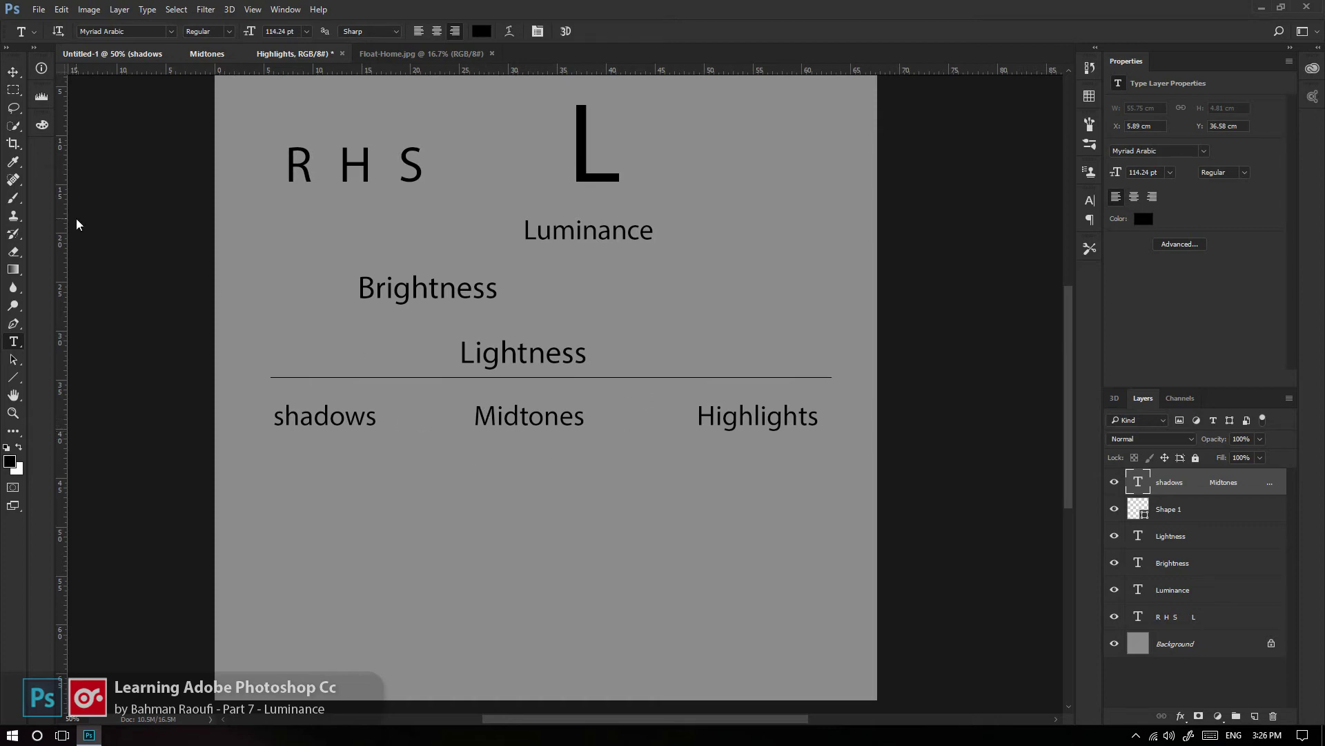
pyautogui.click(13, 90)
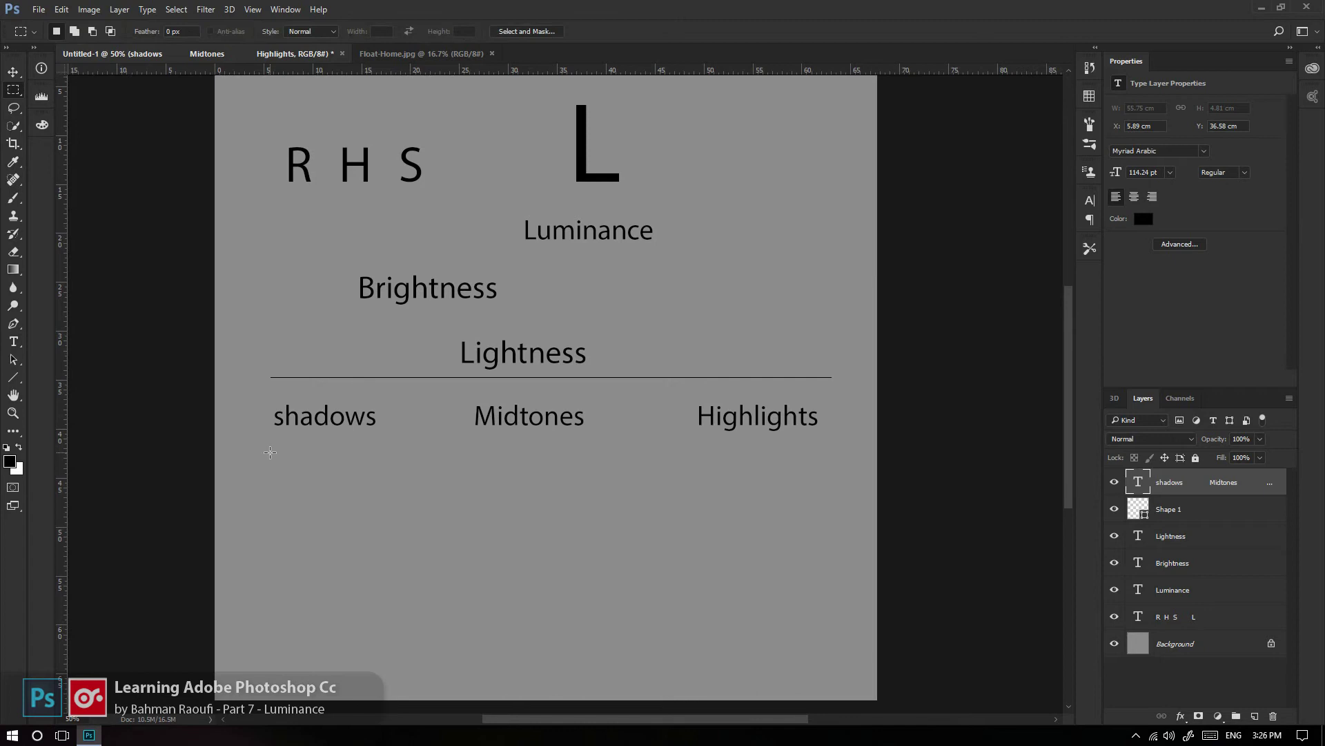
pyautogui.moveTo(270, 448); pyautogui.dragTo(879, 517)
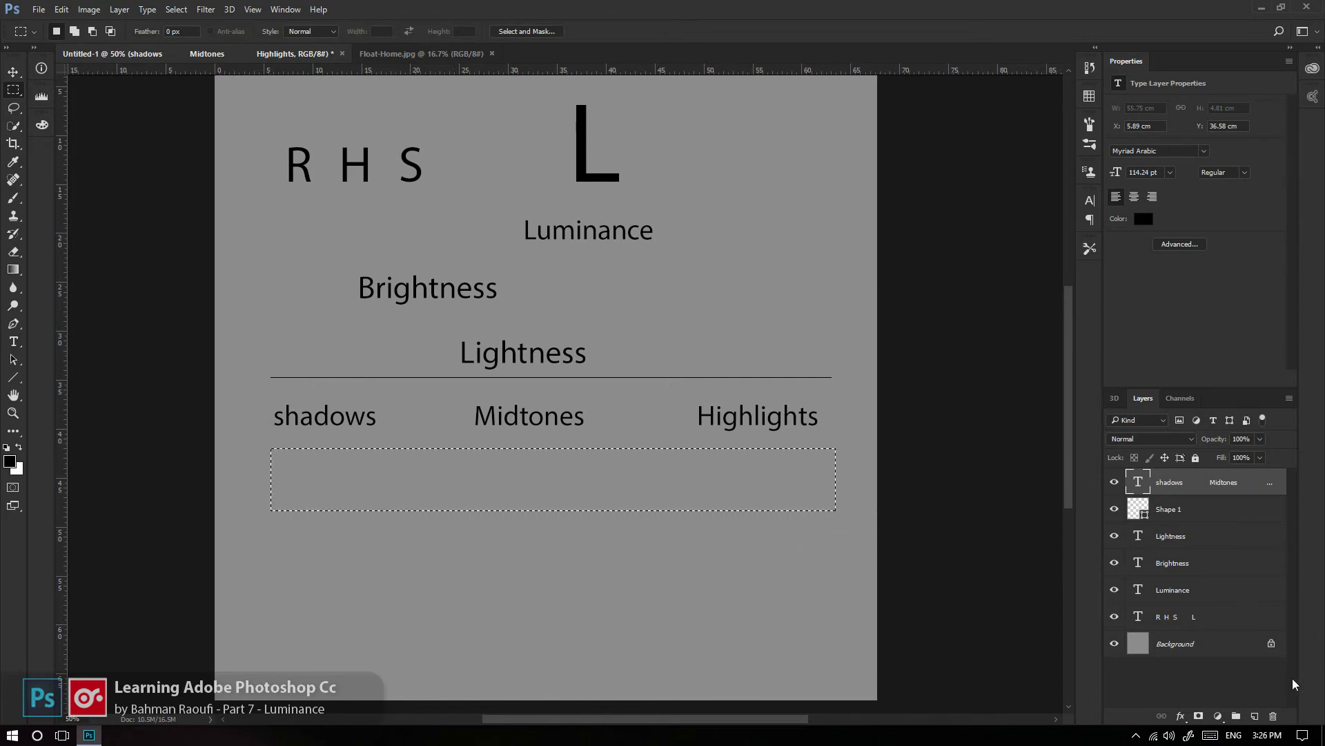
pyautogui.click(1217, 716)
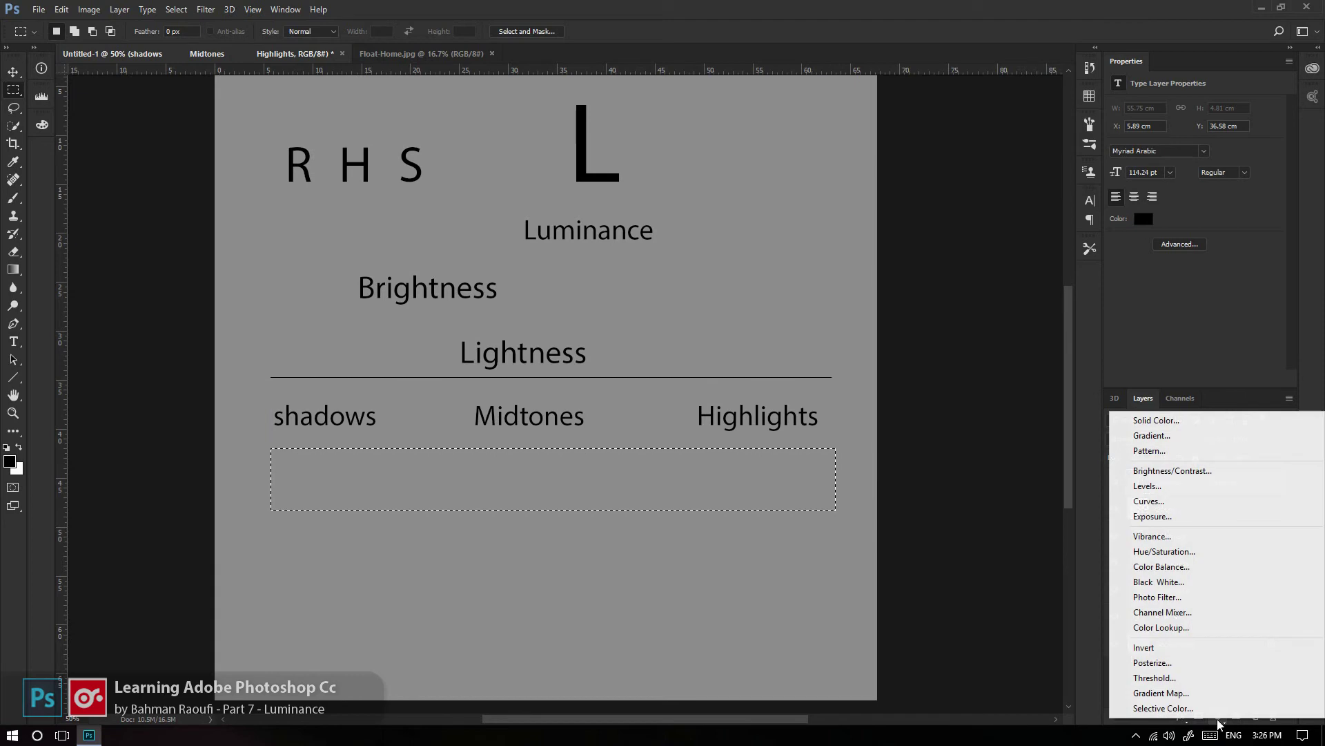
pyautogui.click(1169, 435)
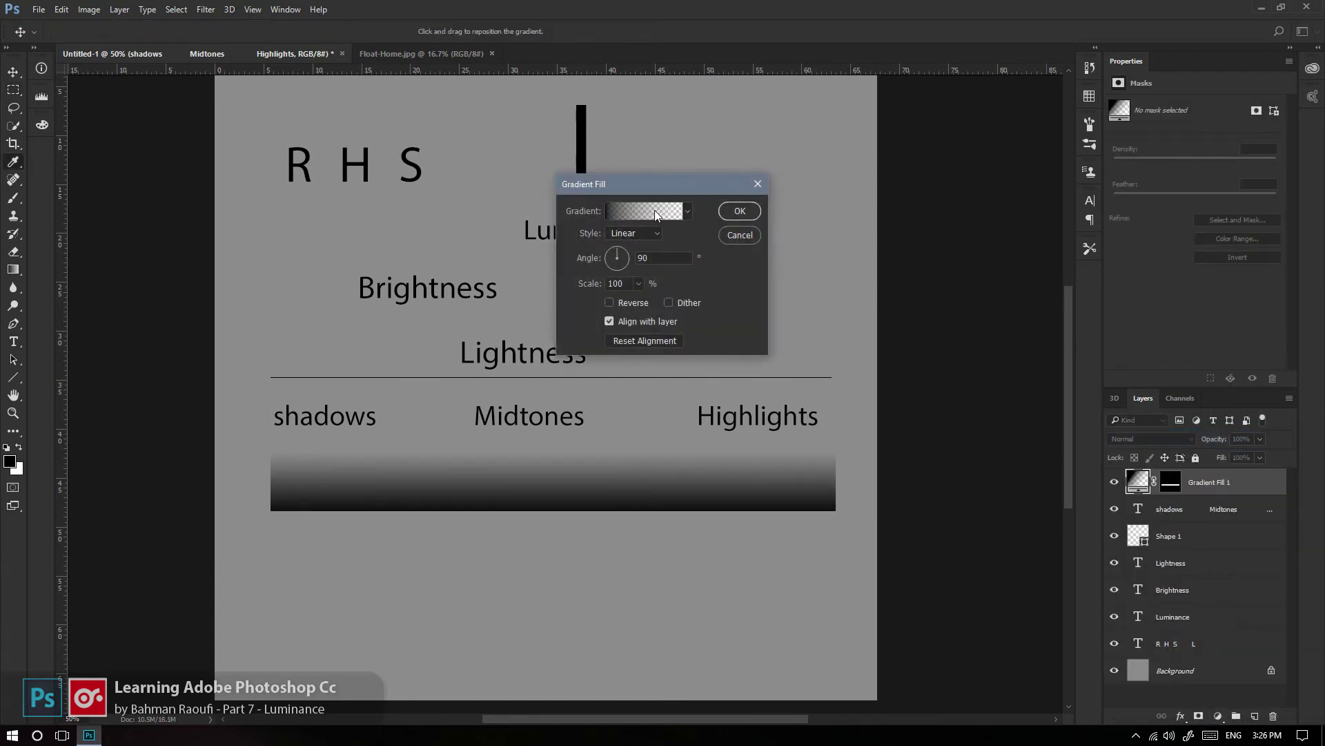
# Give the gradient fill the Black, White preset and set its angle to 0°.
pyautogui.click(659, 212)
pyautogui.click(580, 179)
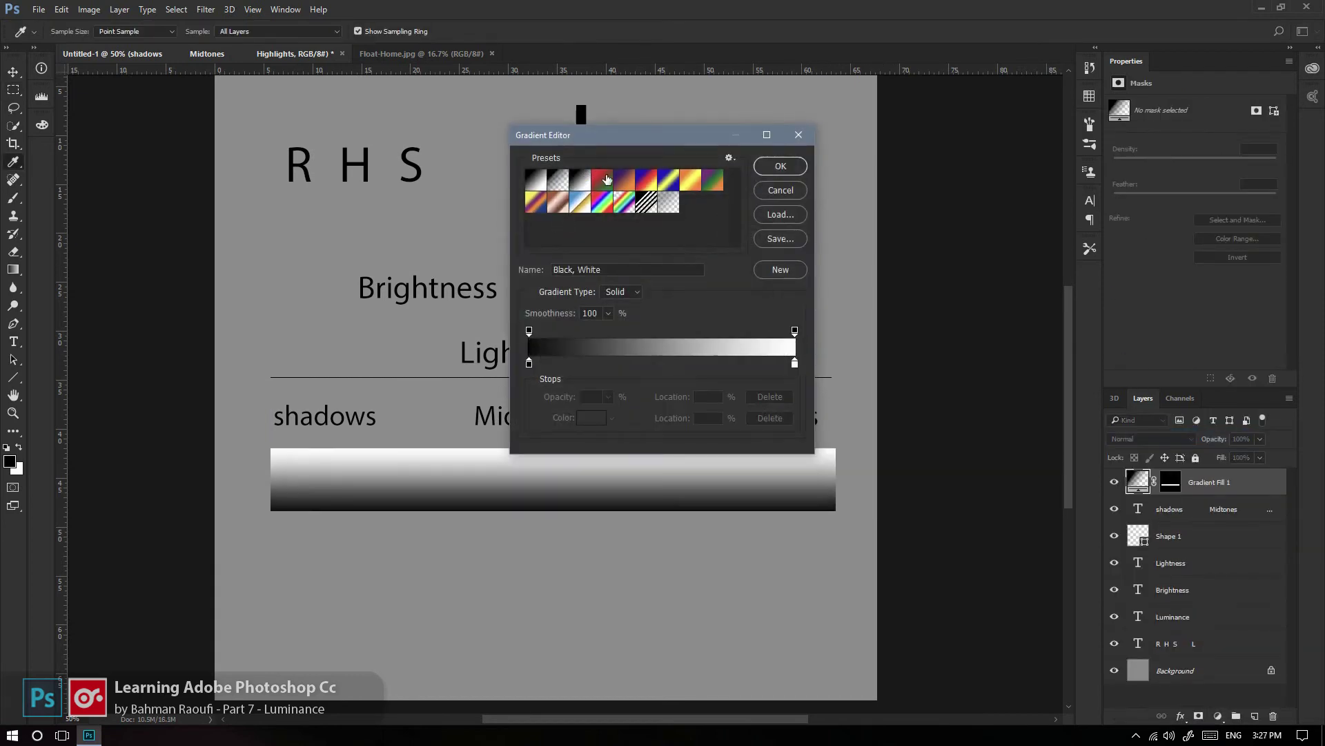
pyautogui.click(780, 166)
pyautogui.doubleClick(661, 257)
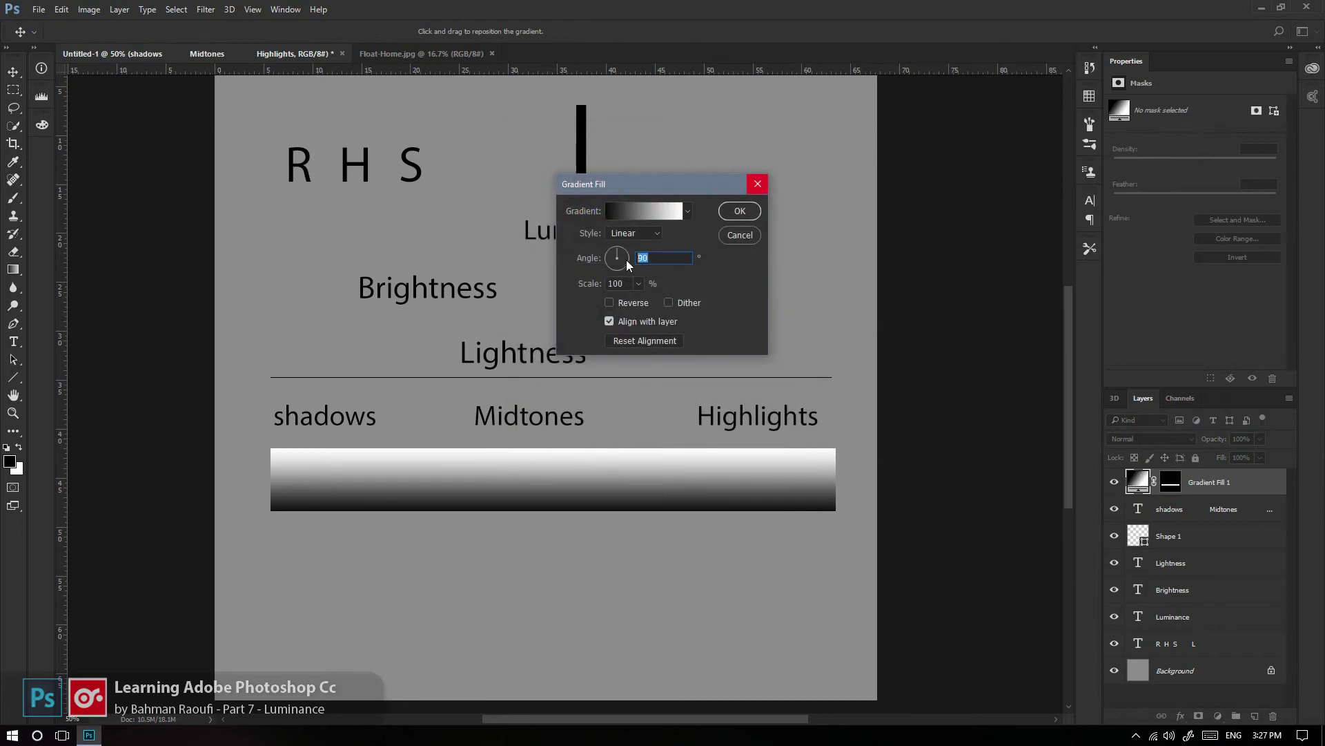
pyautogui.write('0')
pyautogui.press('Return')
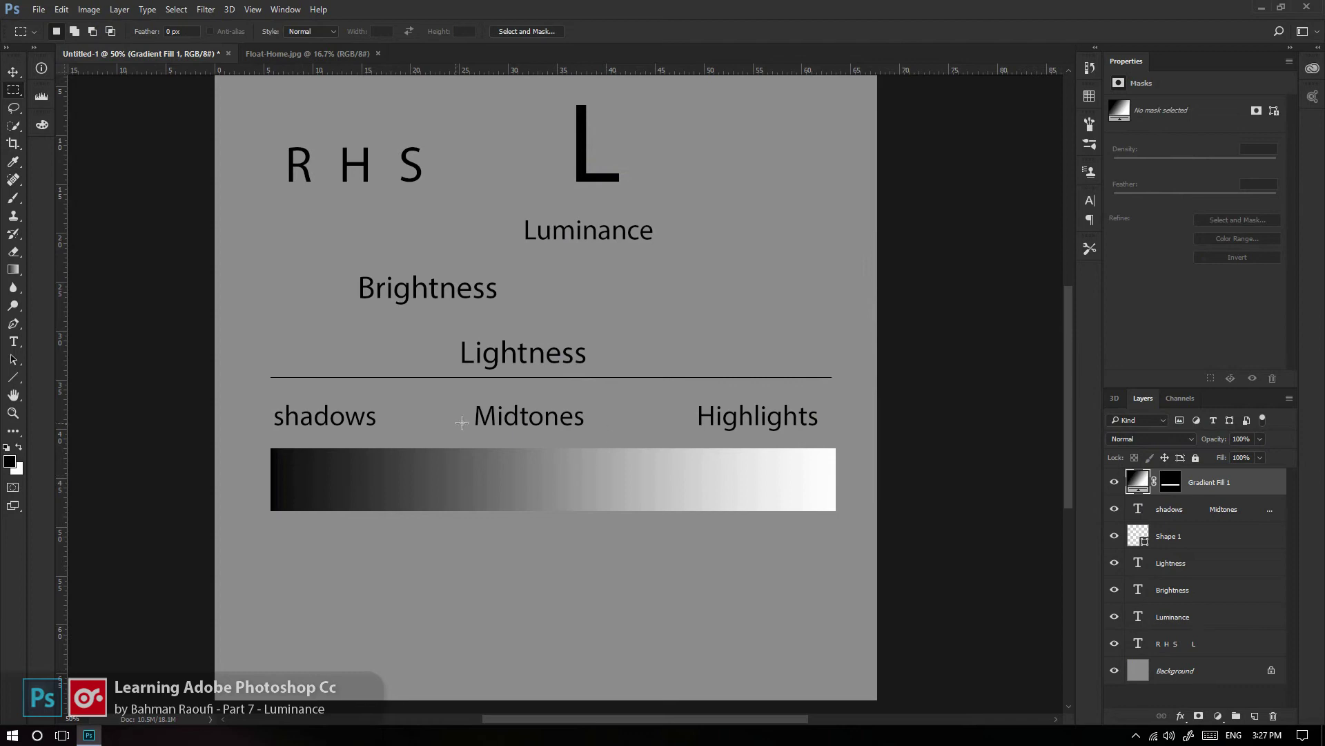
# Place vertical guides at the end of shadows, the start and end of Highlights, and near the gradient bar's dark end.
pyautogui.moveTo(63, 370); pyautogui.dragTo(376, 421)
pyautogui.moveTo(67, 358); pyautogui.dragTo(697, 427)
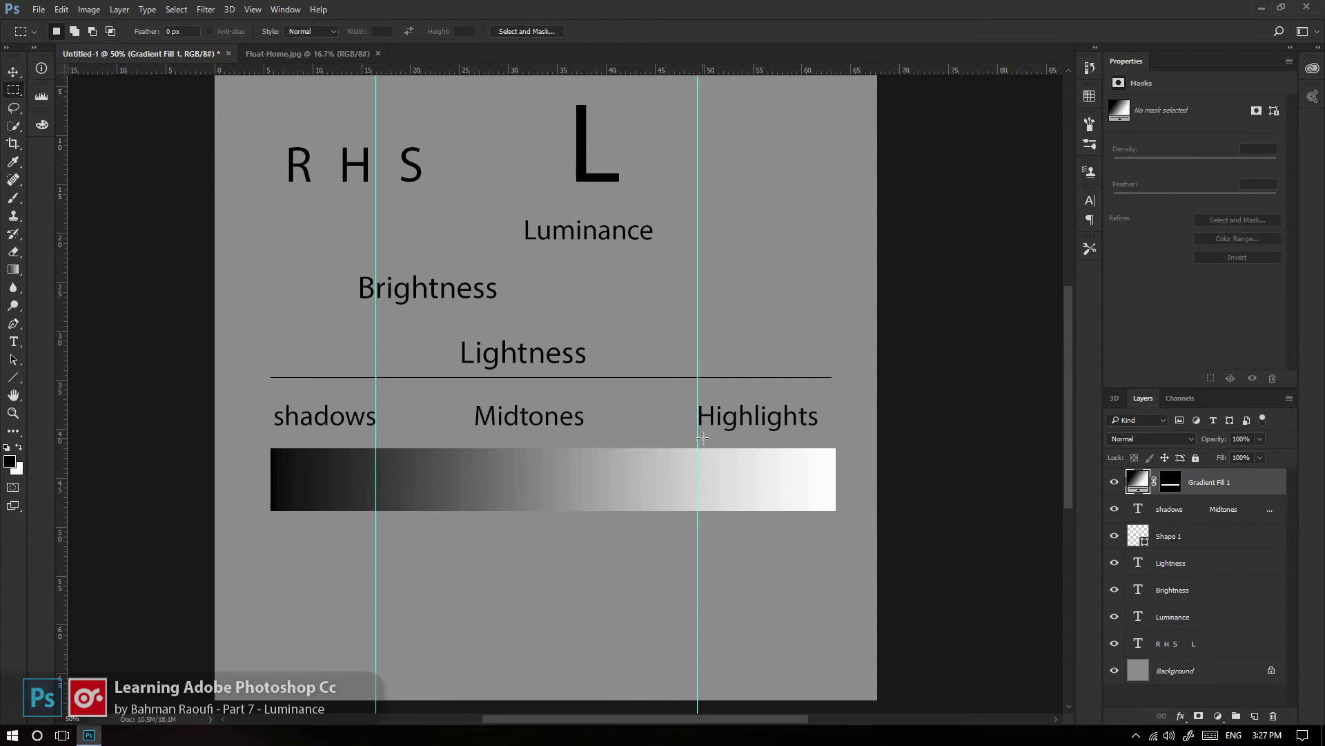
pyautogui.moveTo(696, 437); pyautogui.dragTo(375, 519)
pyautogui.hotkey('ctrl', 'd')
pyautogui.moveTo(61, 400); pyautogui.dragTo(286, 439)
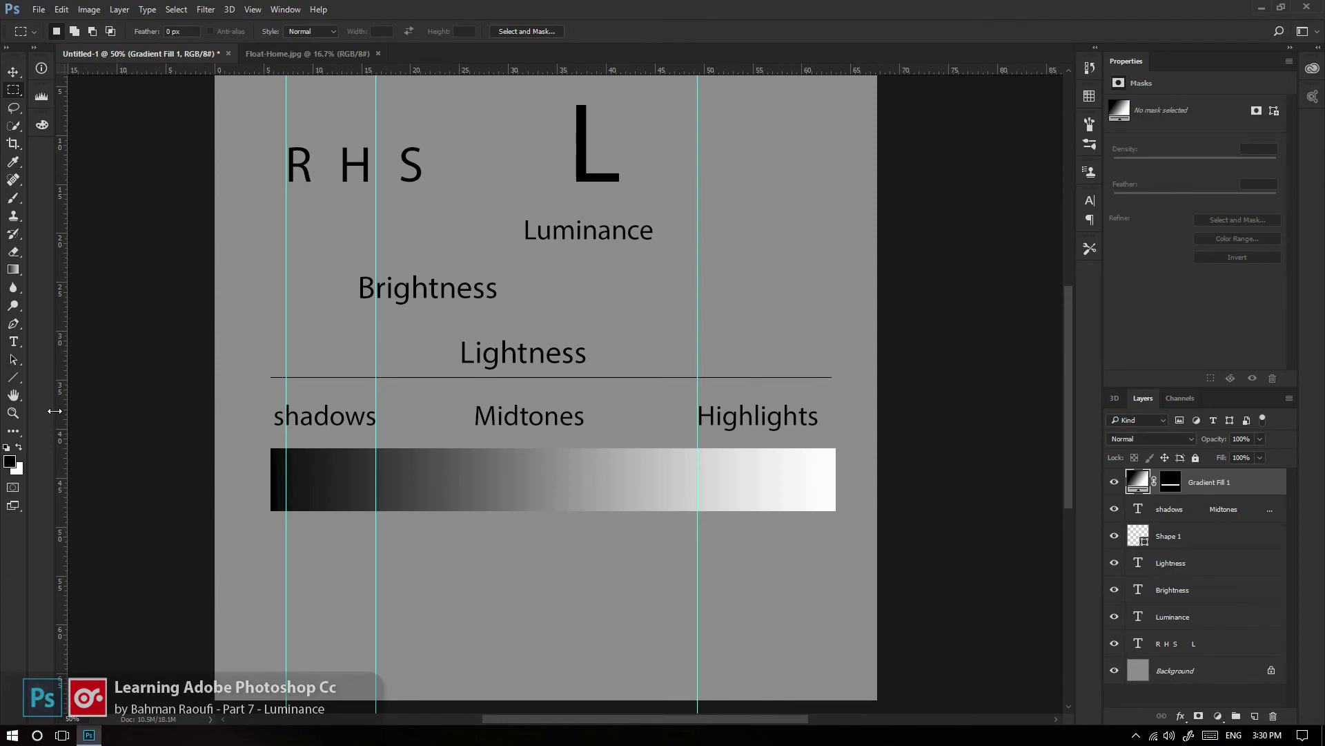
pyautogui.moveTo(62, 416); pyautogui.dragTo(818, 499)
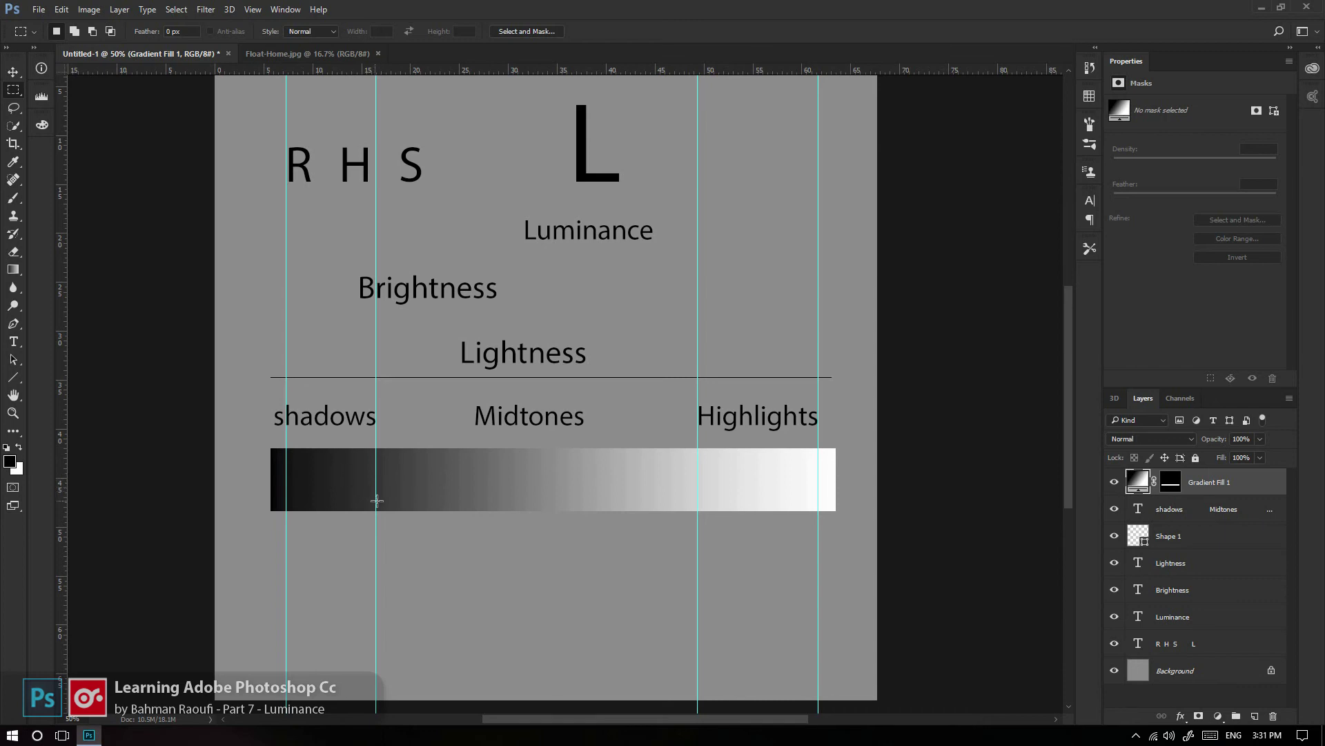
# Mark the shadows part of the gradient bar and sample its dark tones in the foreground colour picker without keeping a colour.
pyautogui.moveTo(330, 440); pyautogui.dragTo(246, 516)
pyautogui.click(257, 491)
pyautogui.click(10, 461)
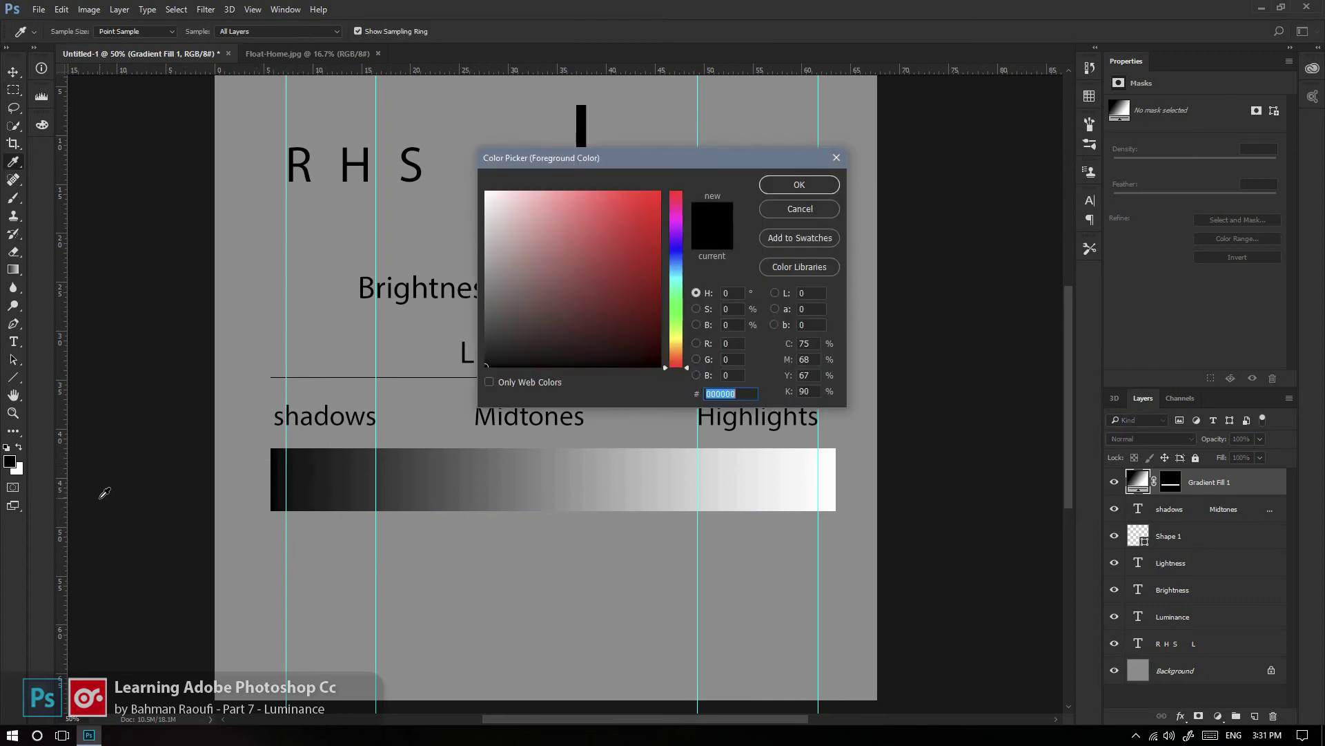
pyautogui.moveTo(632, 162); pyautogui.dragTo(596, 130)
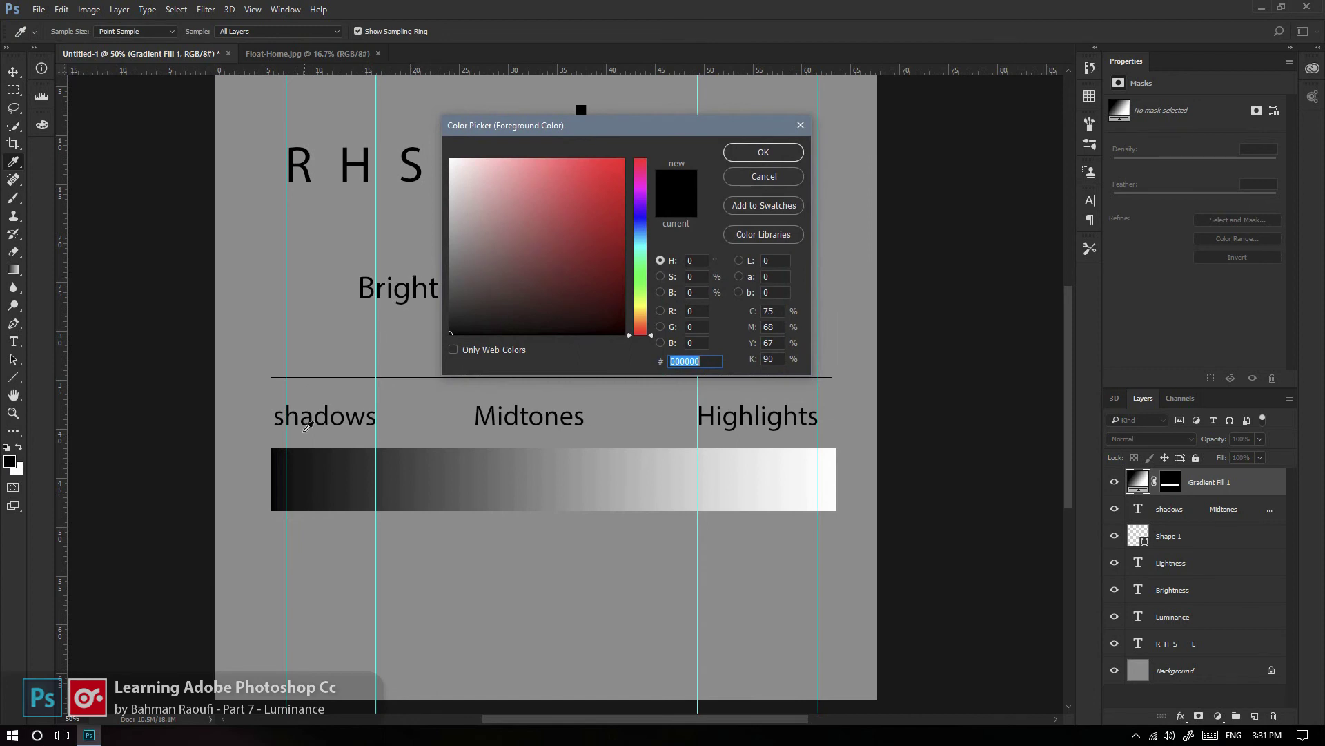
pyautogui.click(310, 466)
pyautogui.click(330, 468)
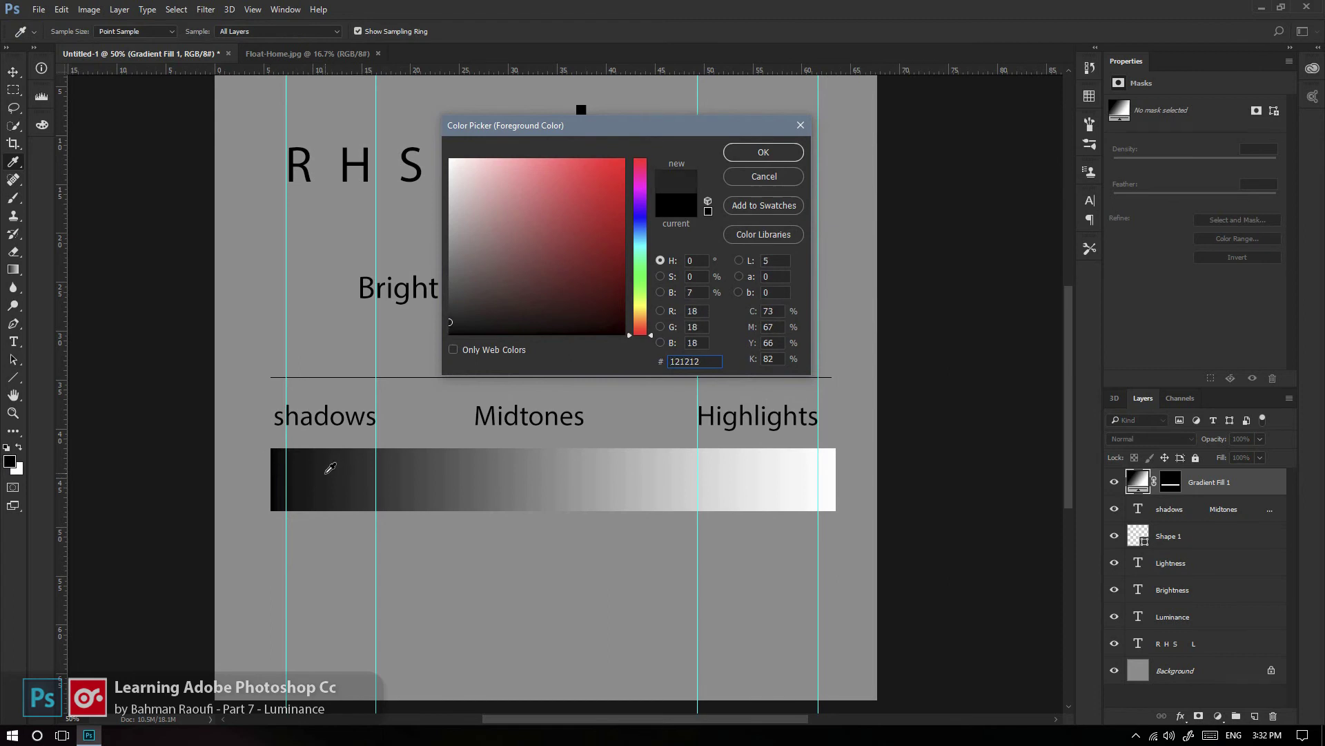
pyautogui.moveTo(328, 470); pyautogui.dragTo(354, 460)
pyautogui.click(787, 176)
pyautogui.press('m')
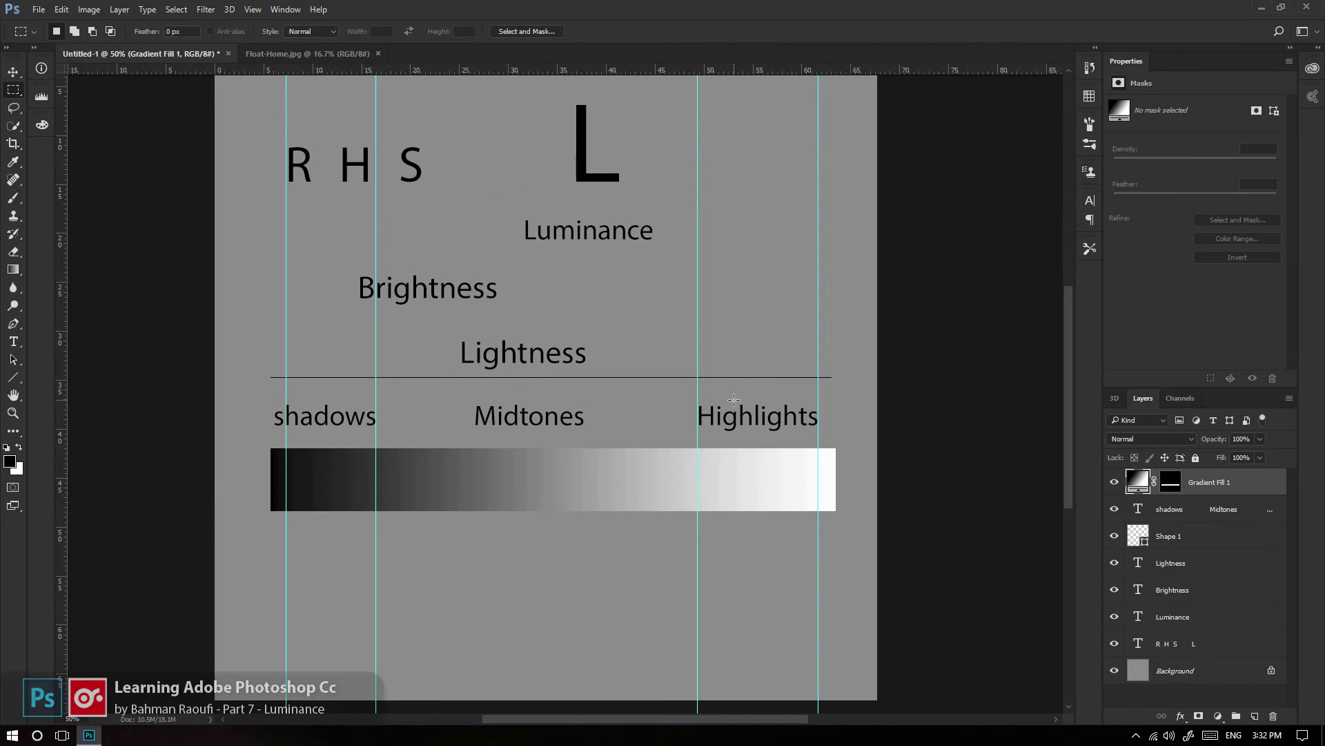
# Mark the highlights part of the gradient bar and sample its light tones in the foreground colour picker, discarding the picked colour.
pyautogui.moveTo(706, 444); pyautogui.dragTo(851, 534)
pyautogui.click(794, 551)
pyautogui.click(11, 461)
pyautogui.click(731, 466)
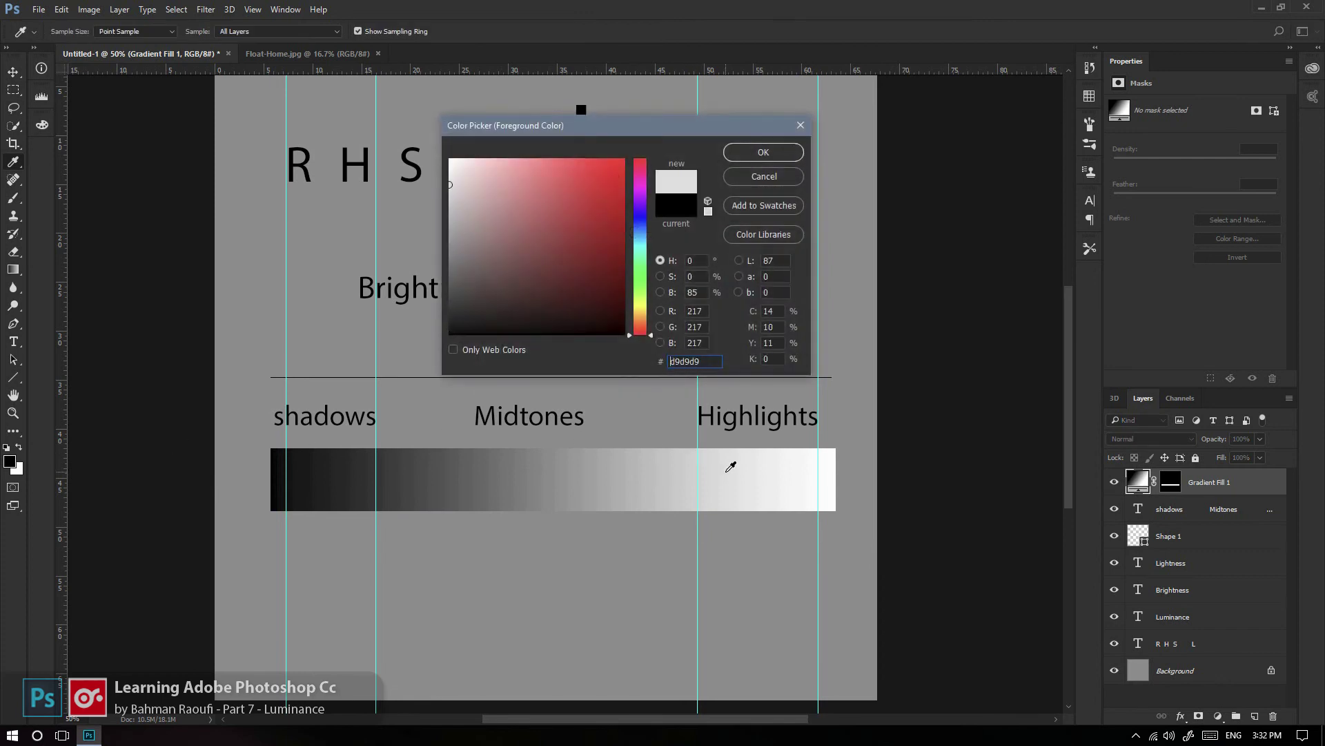
pyautogui.moveTo(766, 459); pyautogui.dragTo(835, 473)
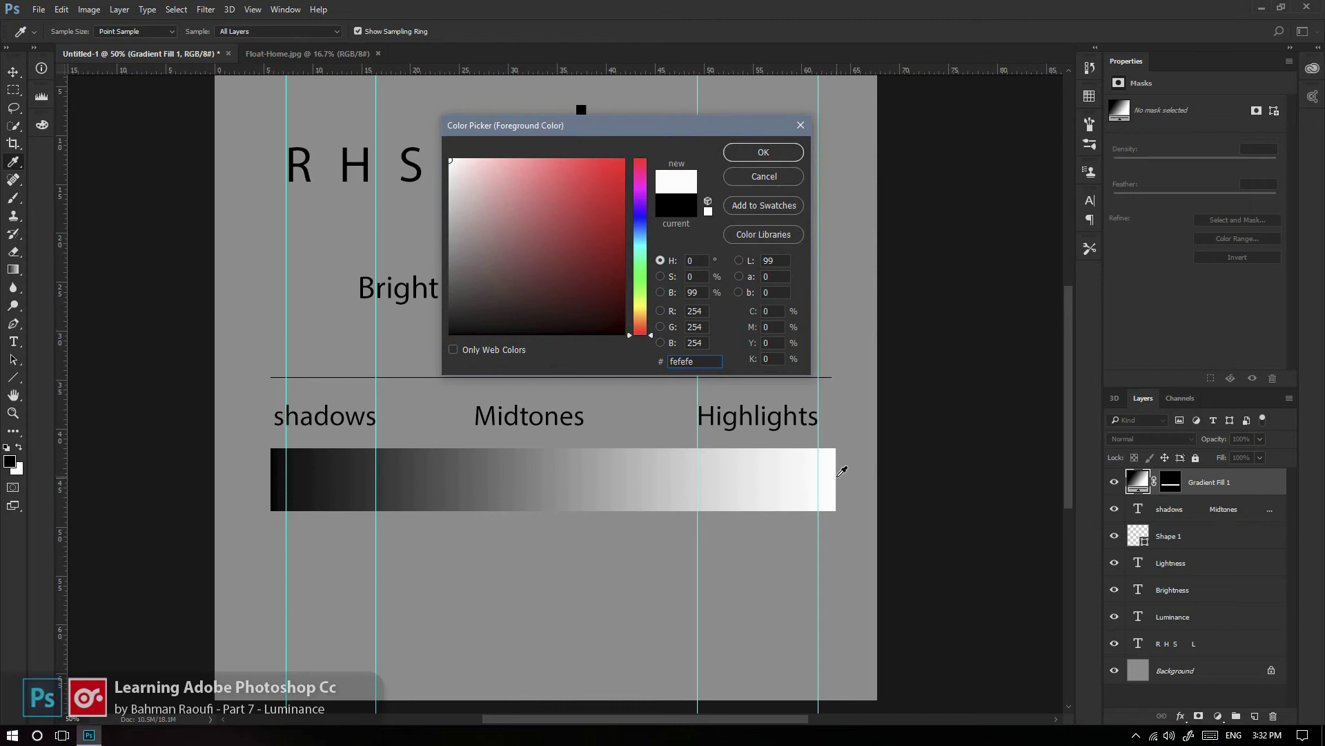
pyautogui.click(835, 473)
pyautogui.click(764, 176)
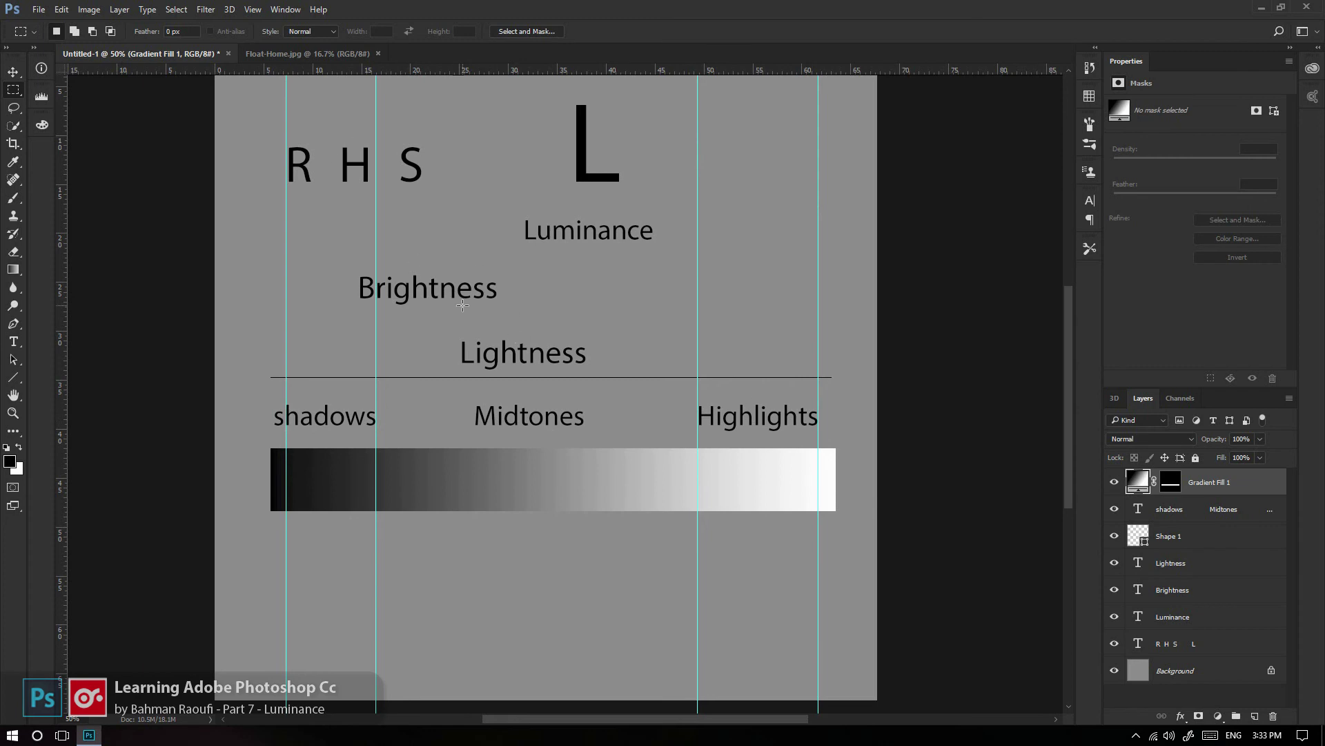
# Point out the Brightness, Lightness and Luminance labels in turn with temporary rectangular selections.
pyautogui.moveTo(511, 266); pyautogui.dragTo(352, 306)
pyautogui.click(369, 334)
pyautogui.moveTo(597, 314); pyautogui.dragTo(423, 377)
pyautogui.click(442, 392)
pyautogui.moveTo(511, 198); pyautogui.dragTo(691, 266)
pyautogui.click(663, 276)
# Switch to the Float-Home.jpg document and show the whole image.
pyautogui.click(300, 59)
pyautogui.scroll(1, 577, 348)
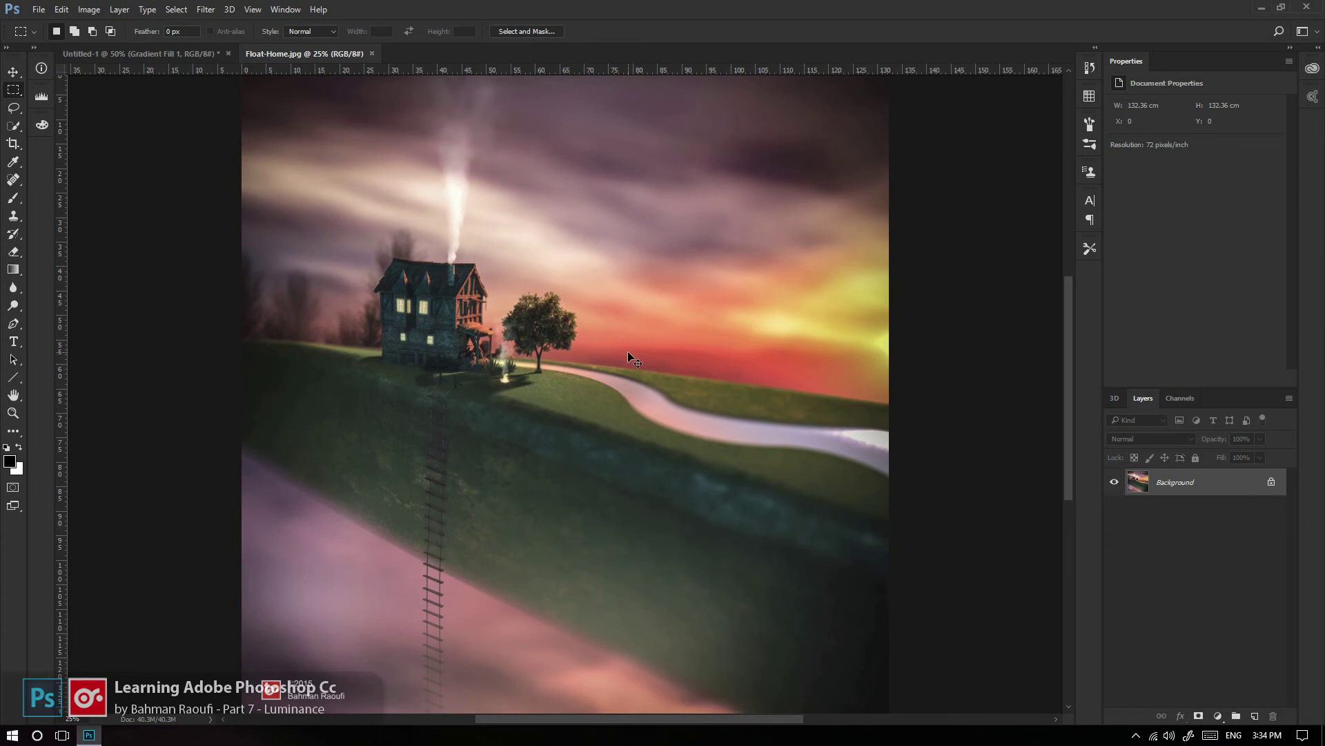
pyautogui.hotkey('ctrl', '-')
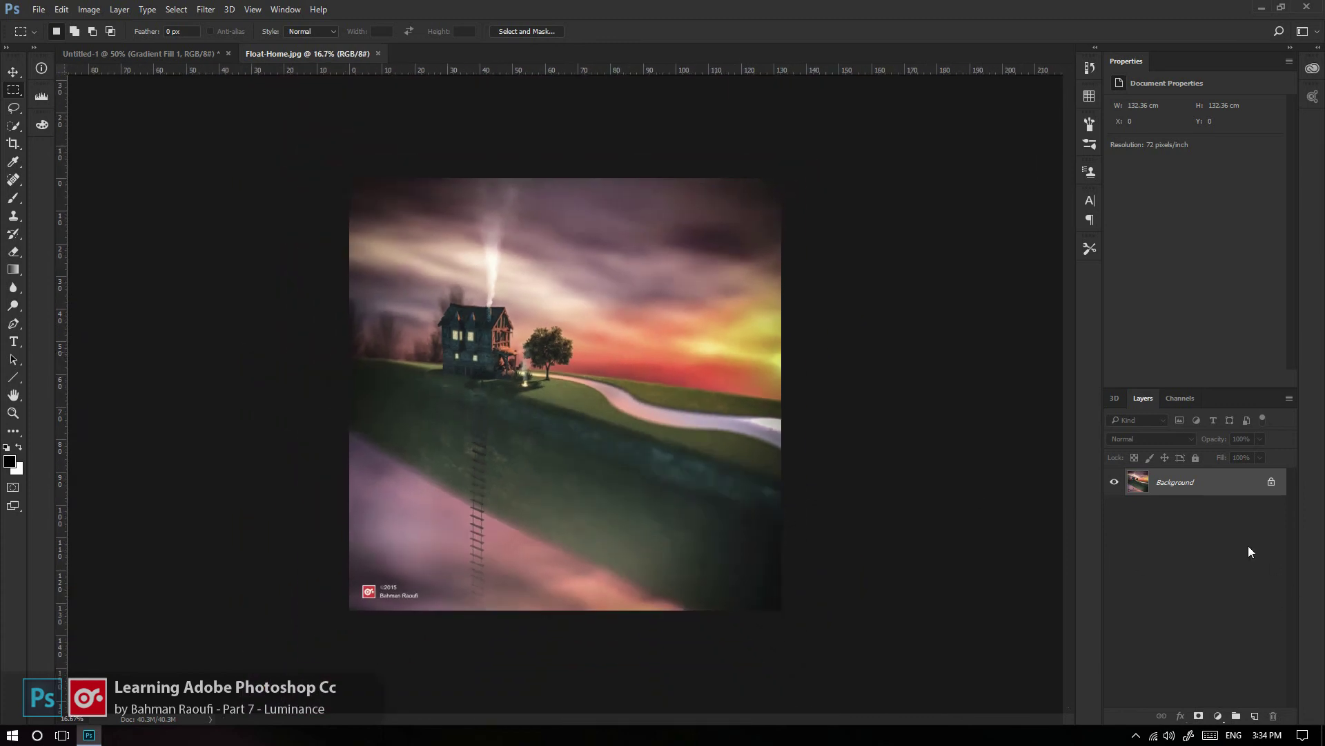
# Add a Brightness/Contrast adjustment layer above the photo and lower its brightness to -145.
pyautogui.click(1219, 717)
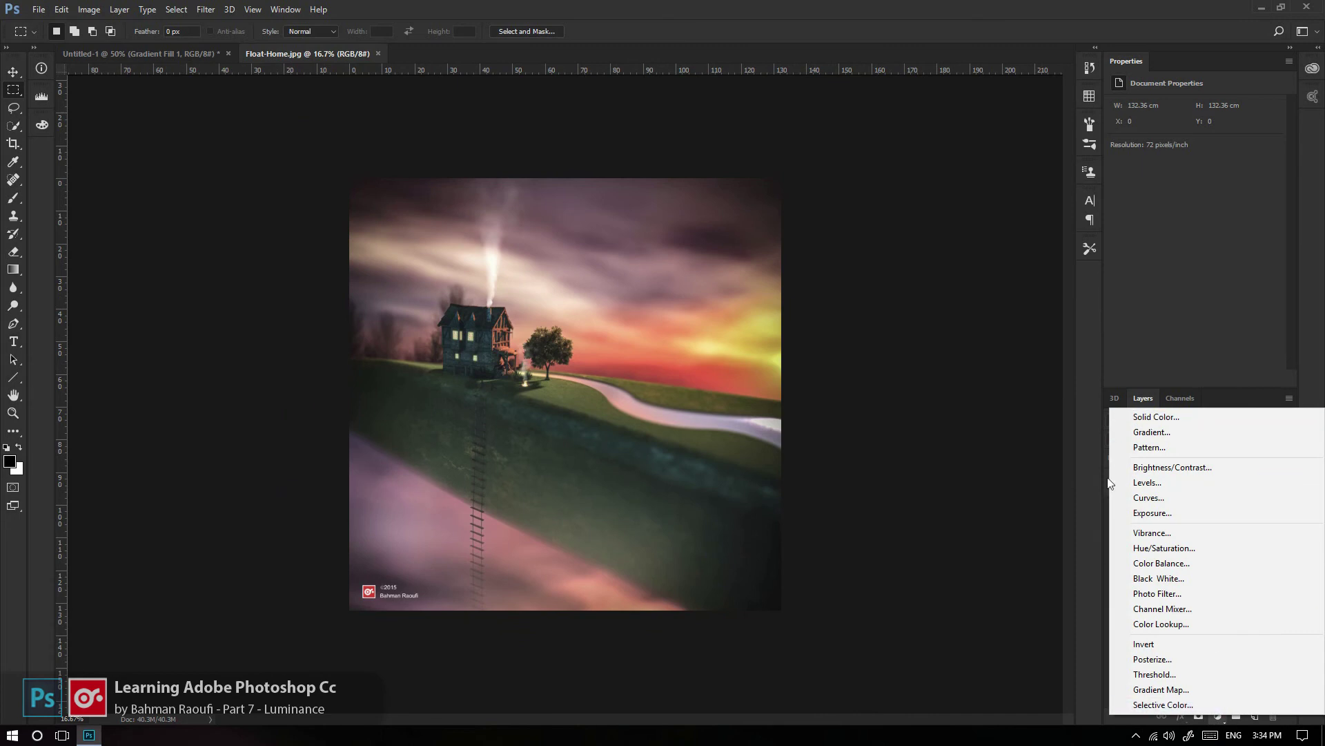
pyautogui.click(1175, 468)
pyautogui.moveTo(1195, 139); pyautogui.dragTo(1116, 131)
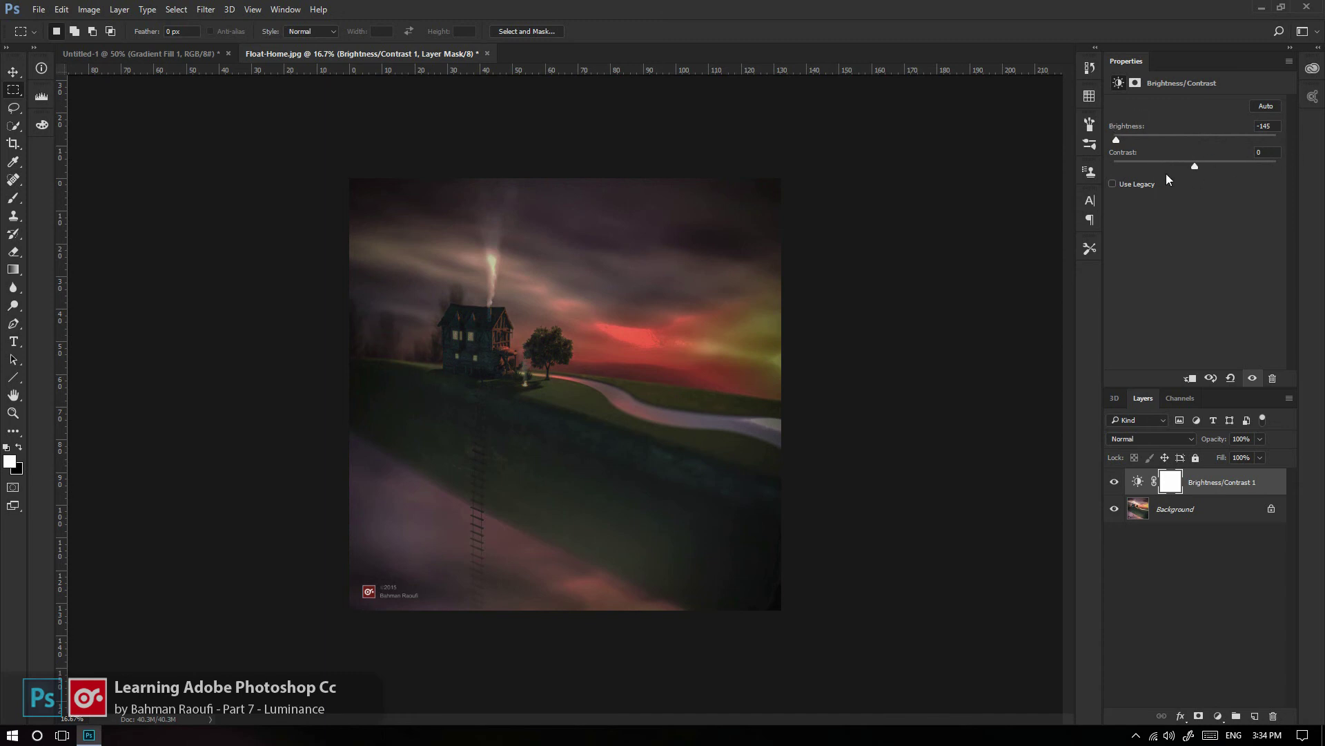
# Reset the Brightness/Contrast adjustment, try the brightness in Use Legacy mode and turn that option off again.
pyautogui.click(1231, 378)
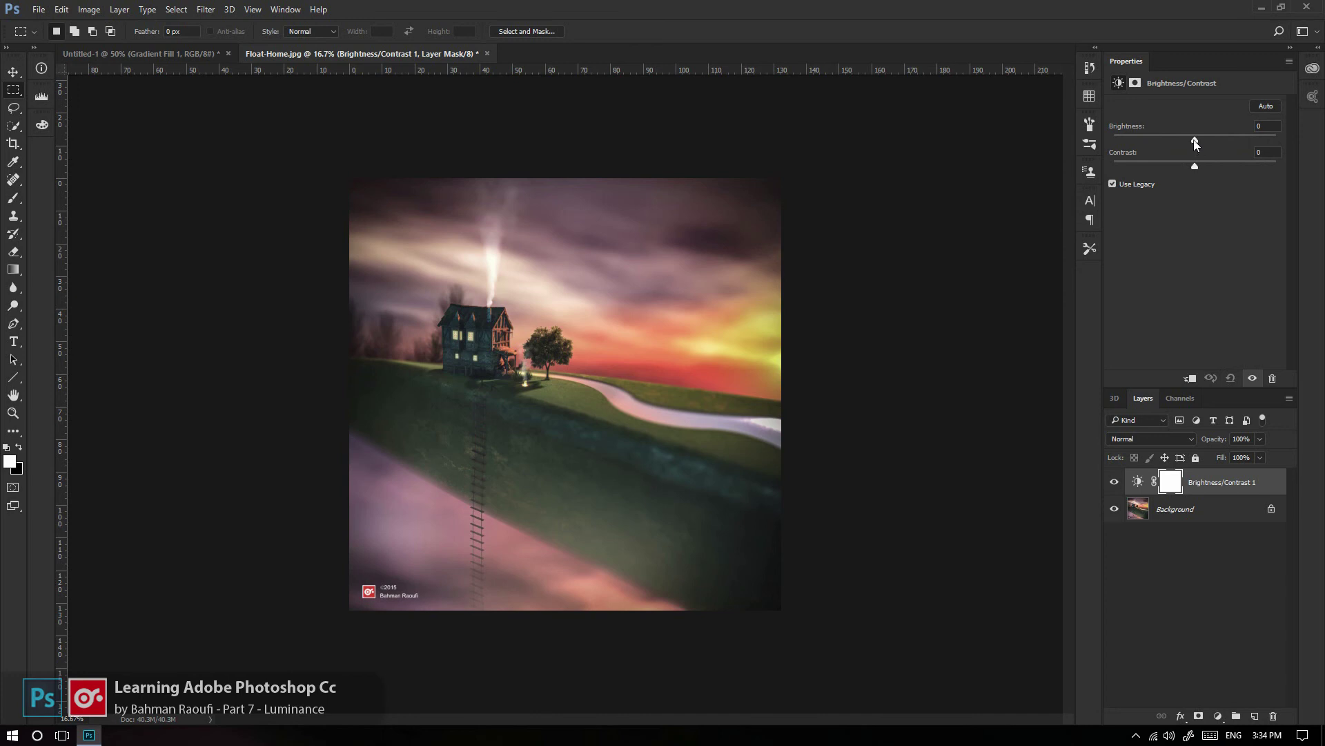
pyautogui.moveTo(1195, 141)
pyautogui.mouseDown()
pyautogui.moveTo(1094, 138)
pyautogui.moveTo(1299, 146)
pyautogui.moveTo(1147, 139)
pyautogui.moveTo(1198, 139)
pyautogui.mouseUp()
pyautogui.click(1121, 183)
# Add a Hue/Saturation adjustment layer, try its Lightness control on the photo and reset the adjustment.
pyautogui.click(1219, 716)
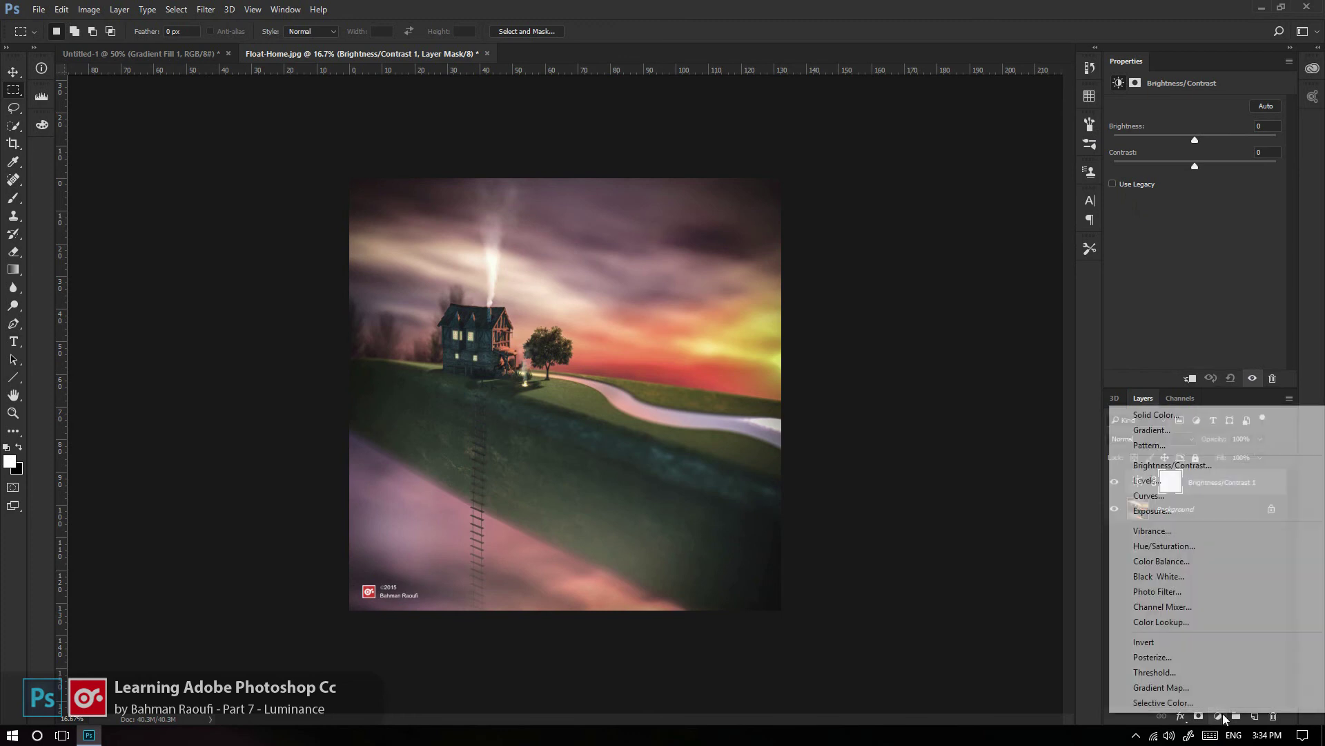
pyautogui.click(1175, 546)
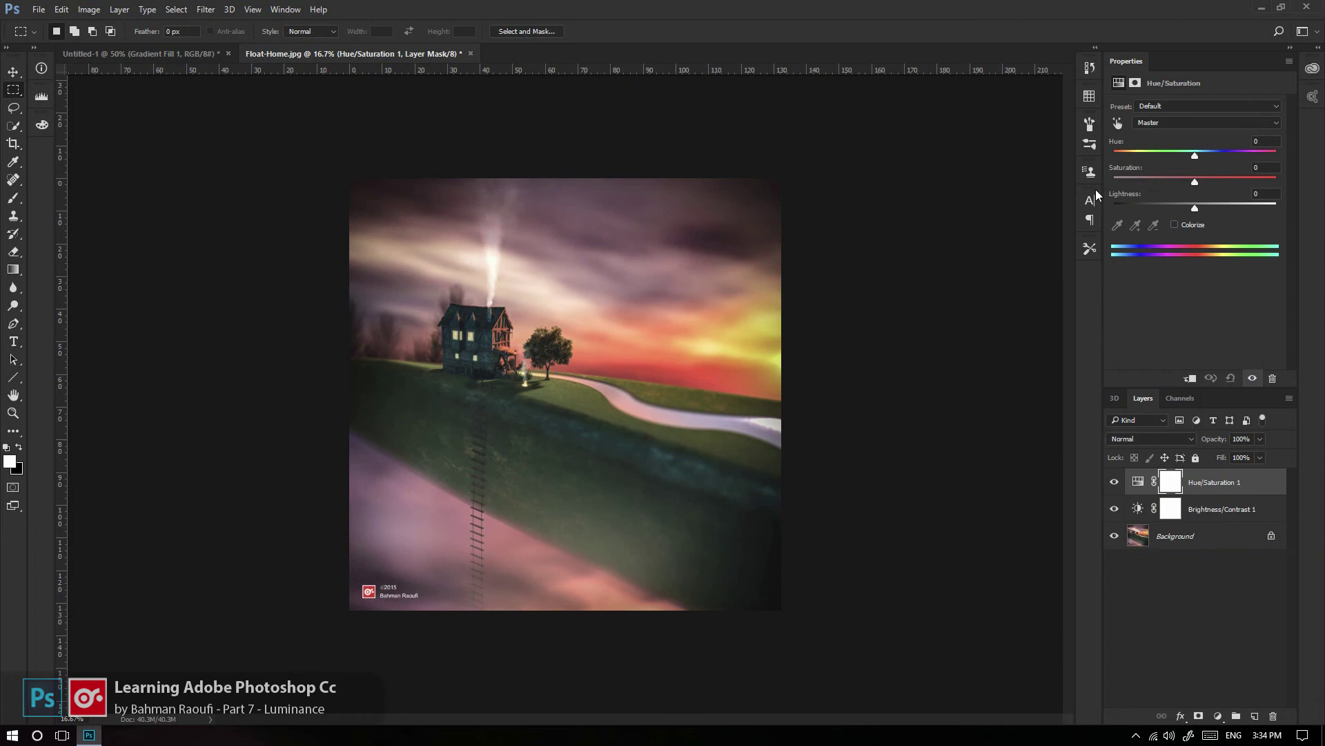
pyautogui.moveTo(1195, 205)
pyautogui.mouseDown()
pyautogui.moveTo(1096, 189)
pyautogui.moveTo(1300, 226)
pyautogui.moveTo(1190, 212)
pyautogui.mouseUp()
pyautogui.click(1230, 378)
# Delete the Hue/Saturation and Brightness/Contrast adjustment layers from the photo.
pyautogui.click(1263, 483)
pyautogui.press('BackSpace')
pyautogui.press('Return')
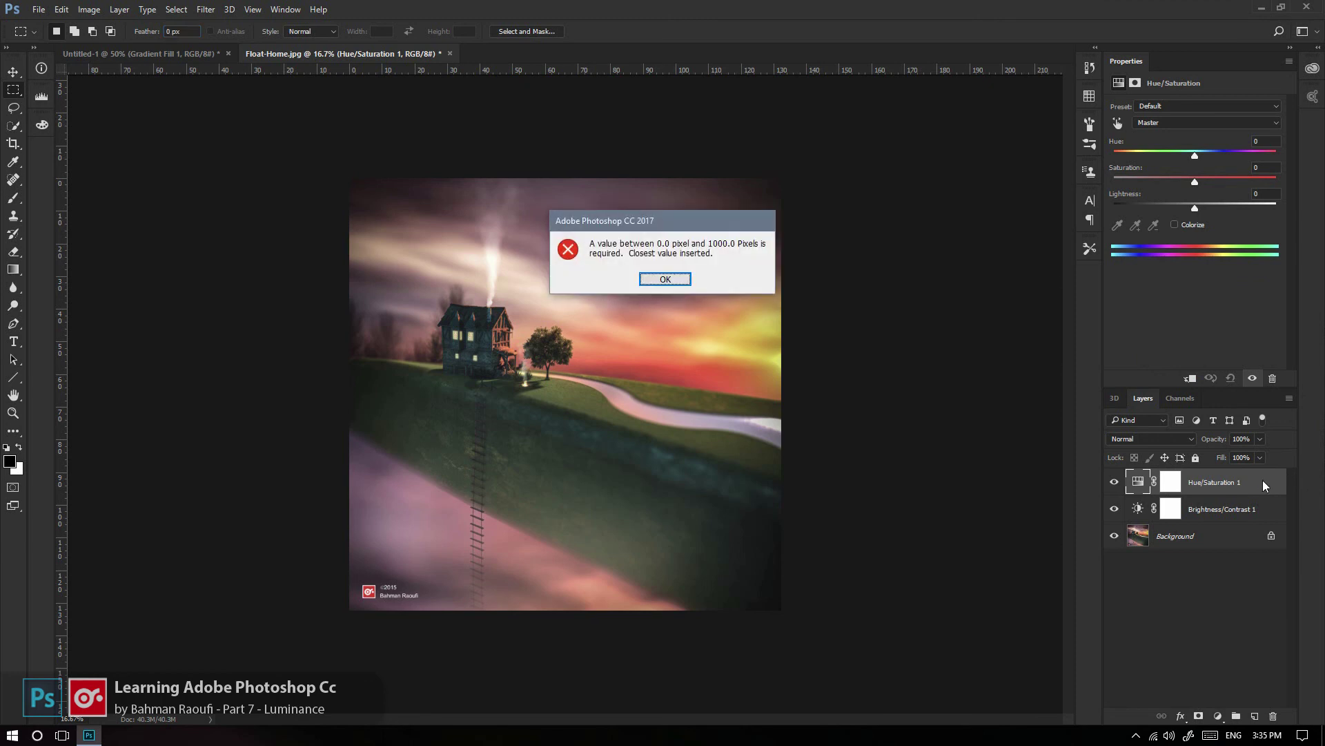
pyautogui.press('Return')
pyautogui.press('Delete')
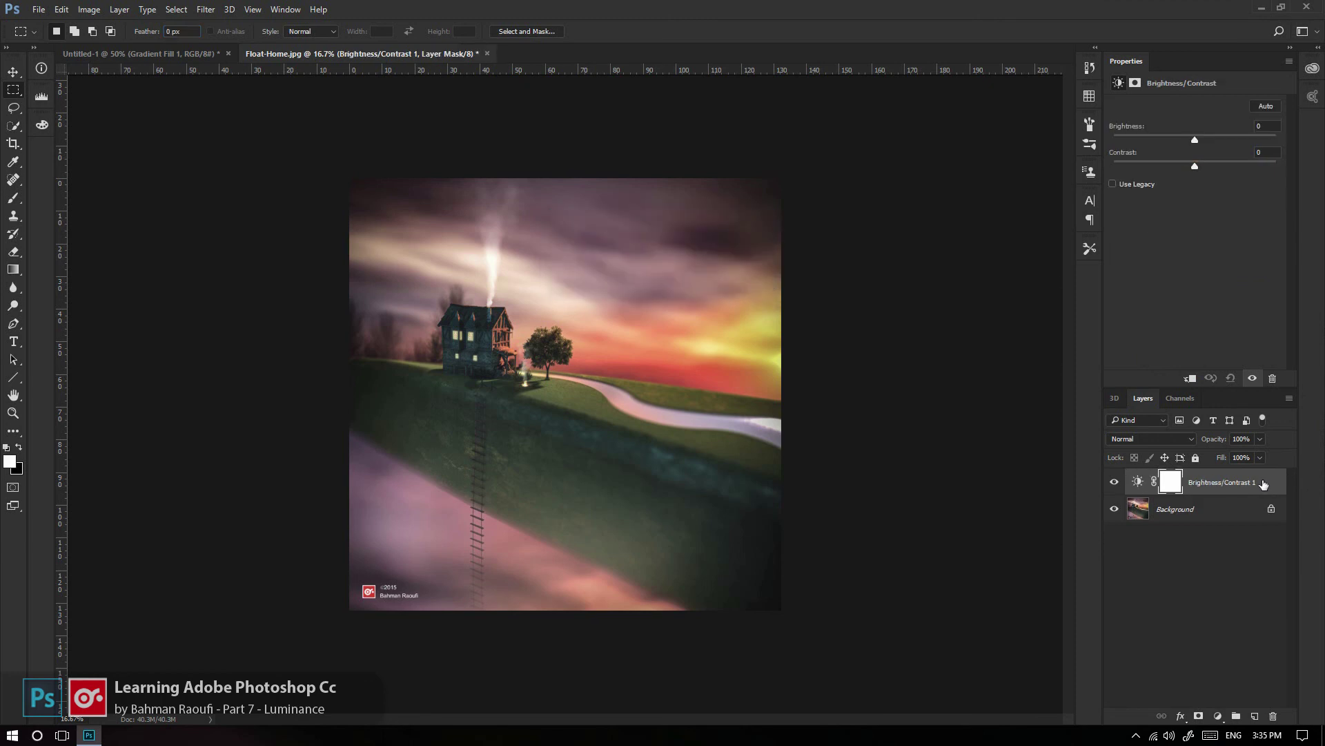
pyautogui.press('Delete')
# Add a Levels adjustment layer to the photo and try its shadow and midtone input sliders.
pyautogui.click(1219, 716)
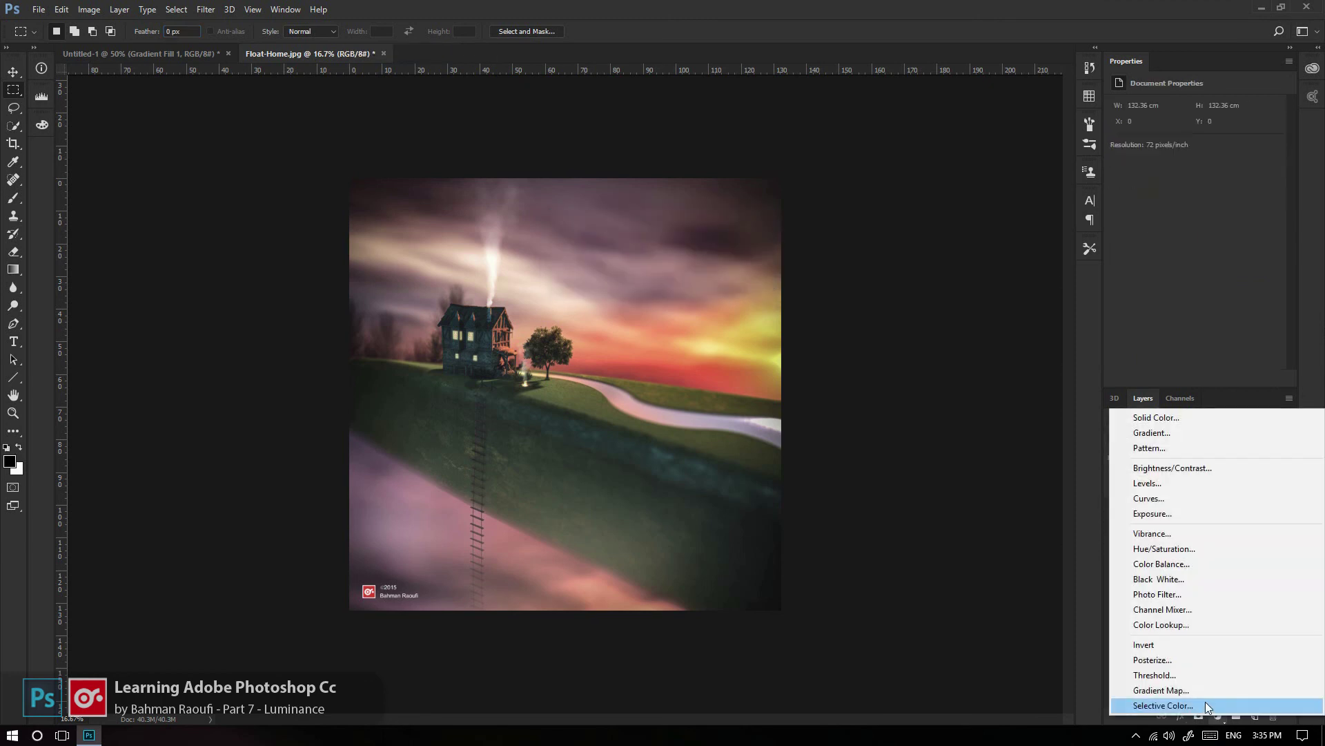
pyautogui.click(1179, 483)
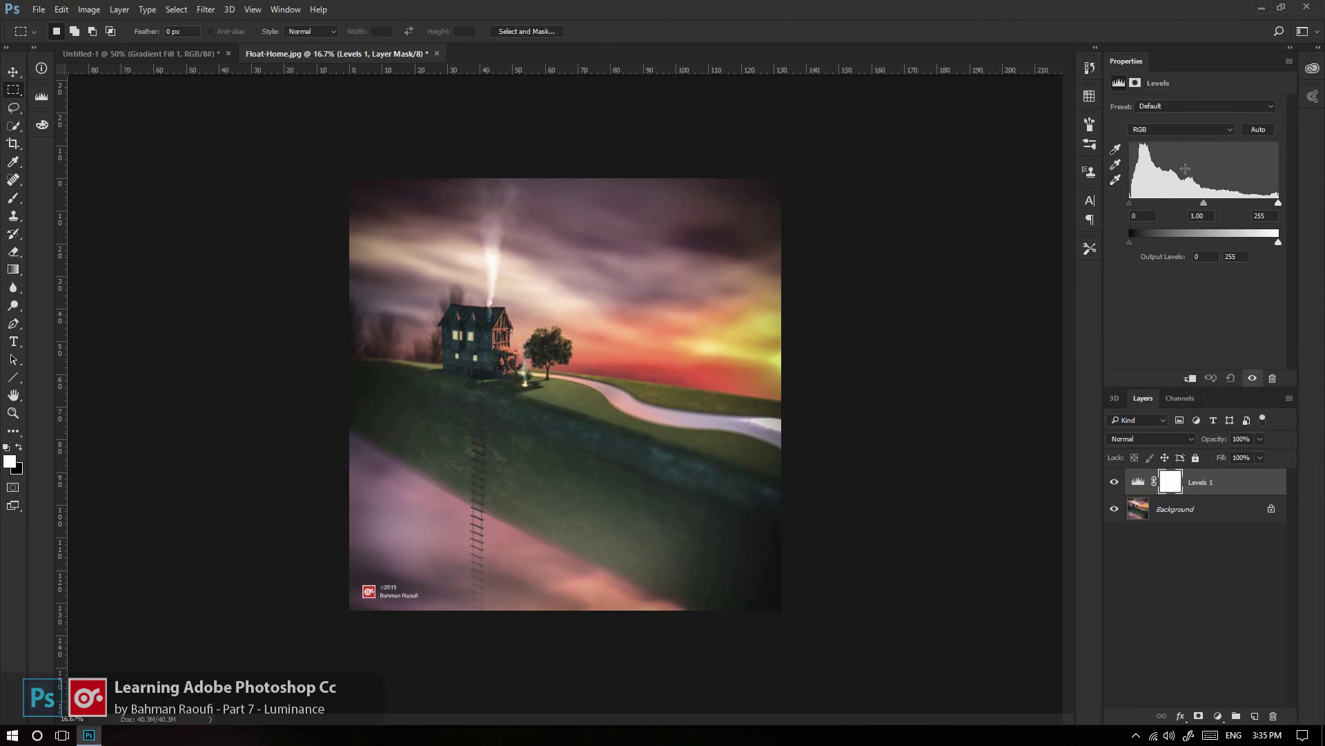
pyautogui.moveTo(1130, 203)
pyautogui.mouseDown()
pyautogui.moveTo(1213, 198)
pyautogui.moveTo(1118, 197)
pyautogui.mouseUp()
pyautogui.moveTo(1196, 207); pyautogui.dragTo(1287, 200)
# Return to the Untitled-1 diagram and mark the shadows, midtones and highlights sections of the gradient bar with temporary selections.
pyautogui.click(201, 56)
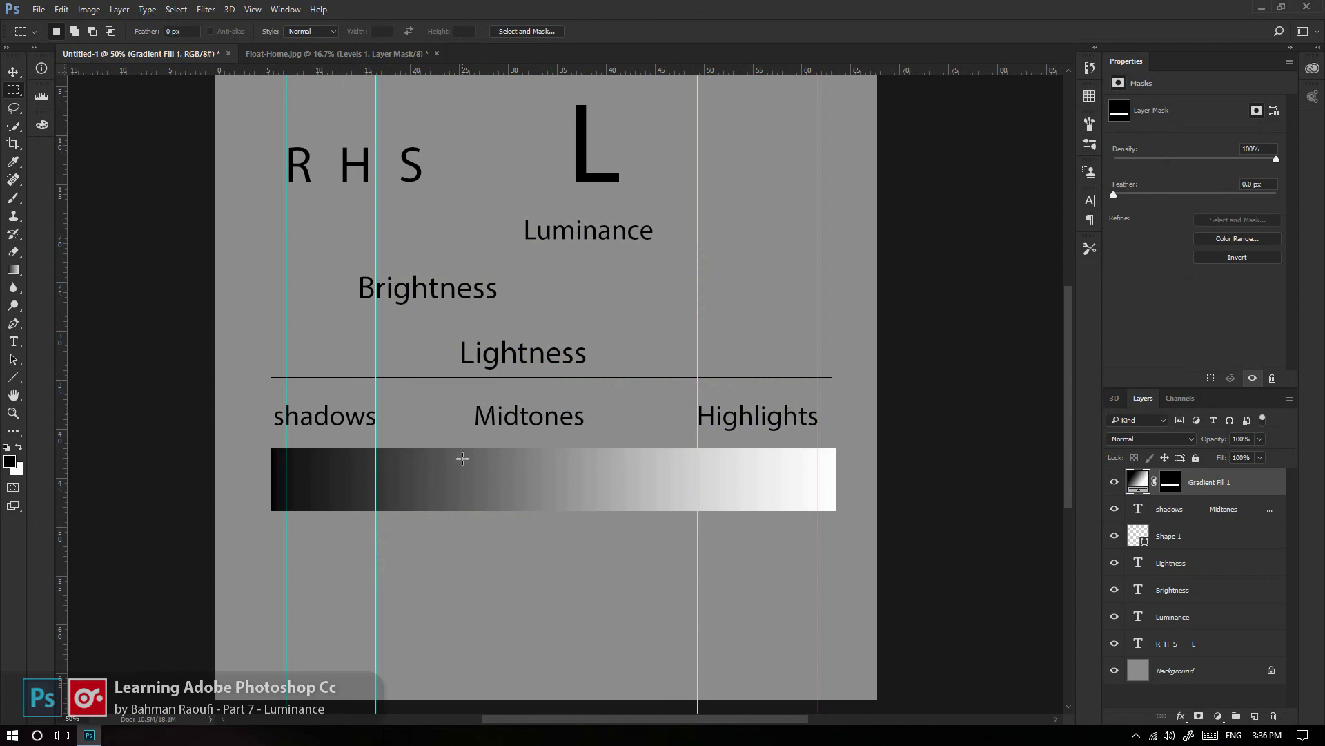
pyautogui.moveTo(374, 442)
pyautogui.mouseDown()
pyautogui.moveTo(276, 483)
pyautogui.moveTo(265, 526)
pyautogui.mouseUp()
pyautogui.moveTo(377, 435); pyautogui.dragTo(697, 526)
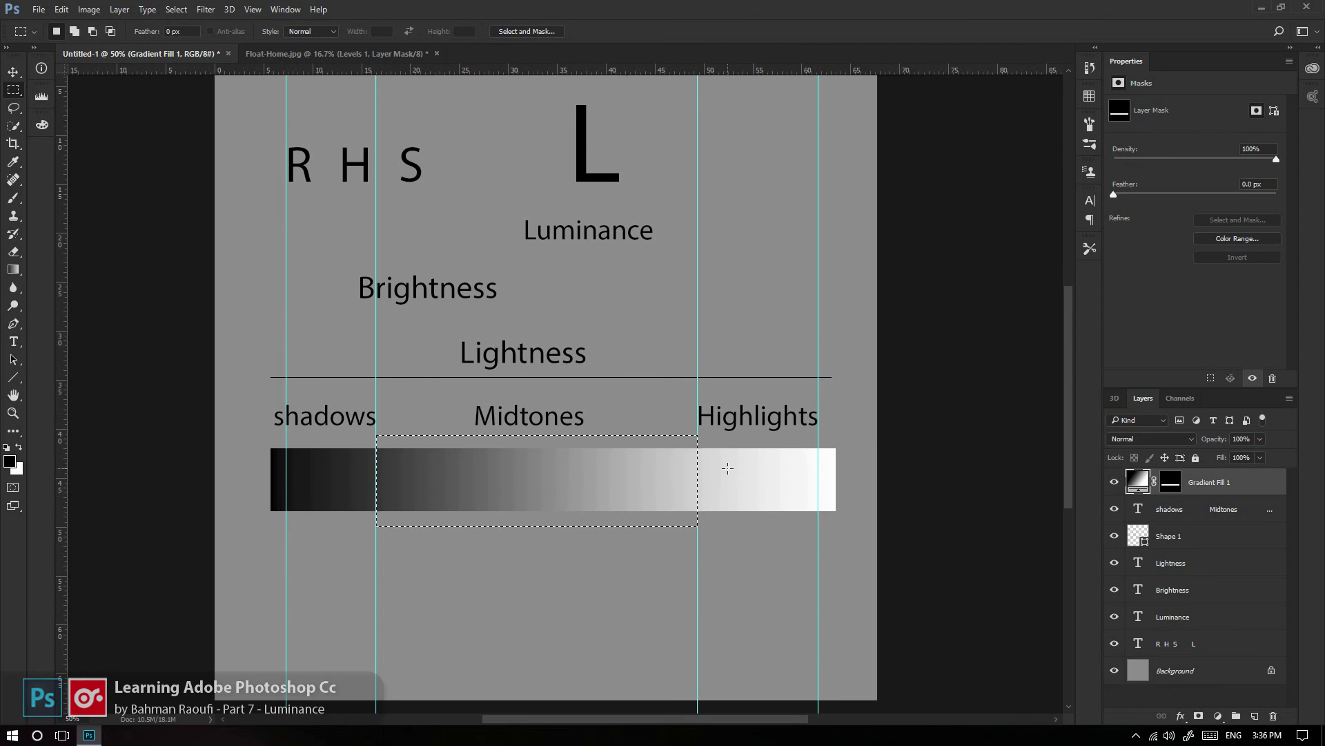
pyautogui.click(707, 426)
pyautogui.moveTo(818, 401); pyautogui.dragTo(680, 549)
pyautogui.click(674, 367)
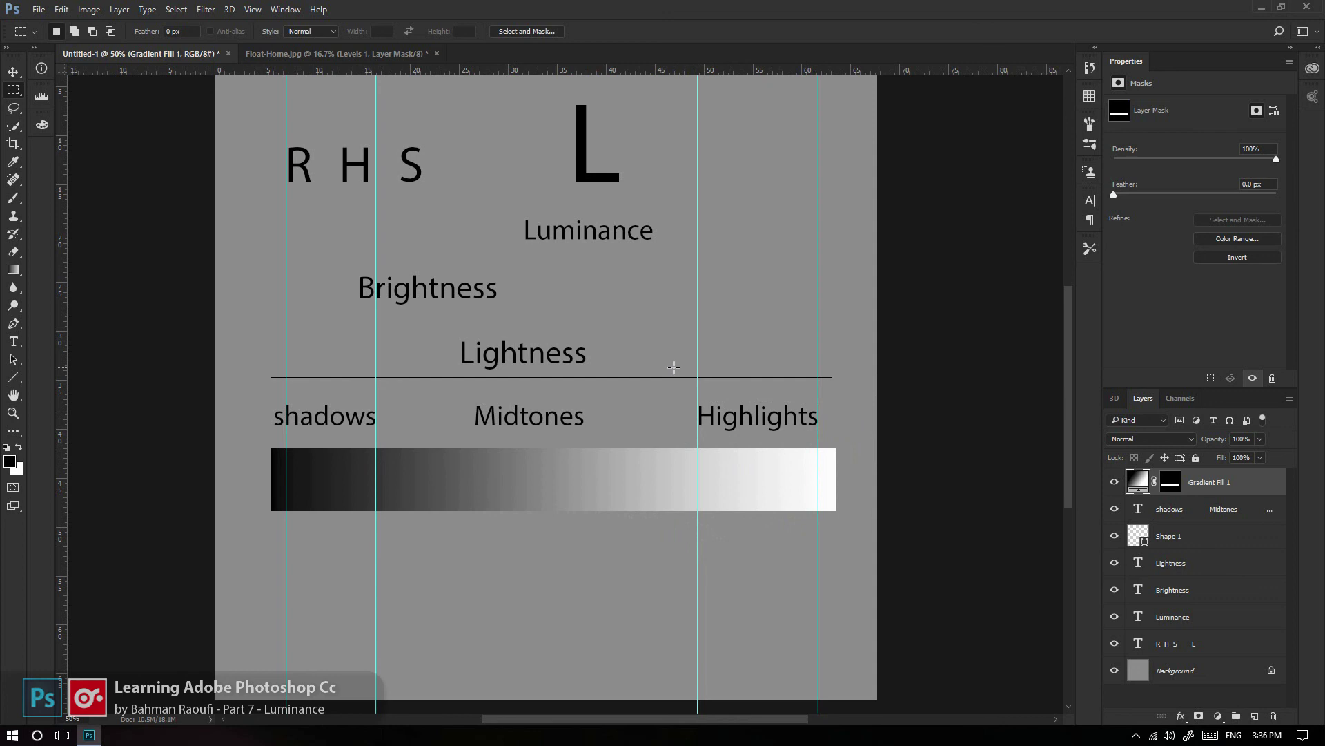
# Duplicate the gradient bar three times, stacking the copies below the original with small even gaps.
pyautogui.keyDown('ctrl'); pyautogui.rightClick(533, 488); pyautogui.keyUp('ctrl')
pyautogui.click(549, 488)
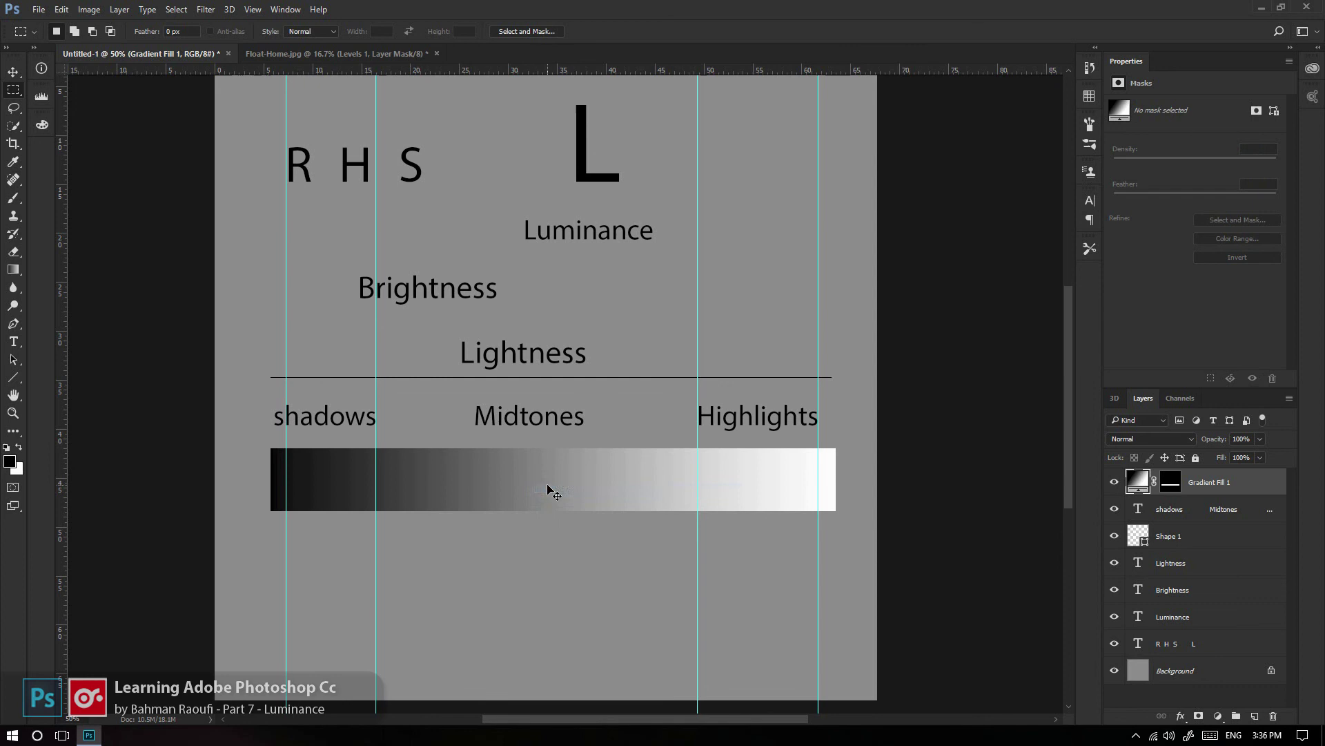
pyautogui.moveTo(535, 482); pyautogui.dragTo(542, 555)
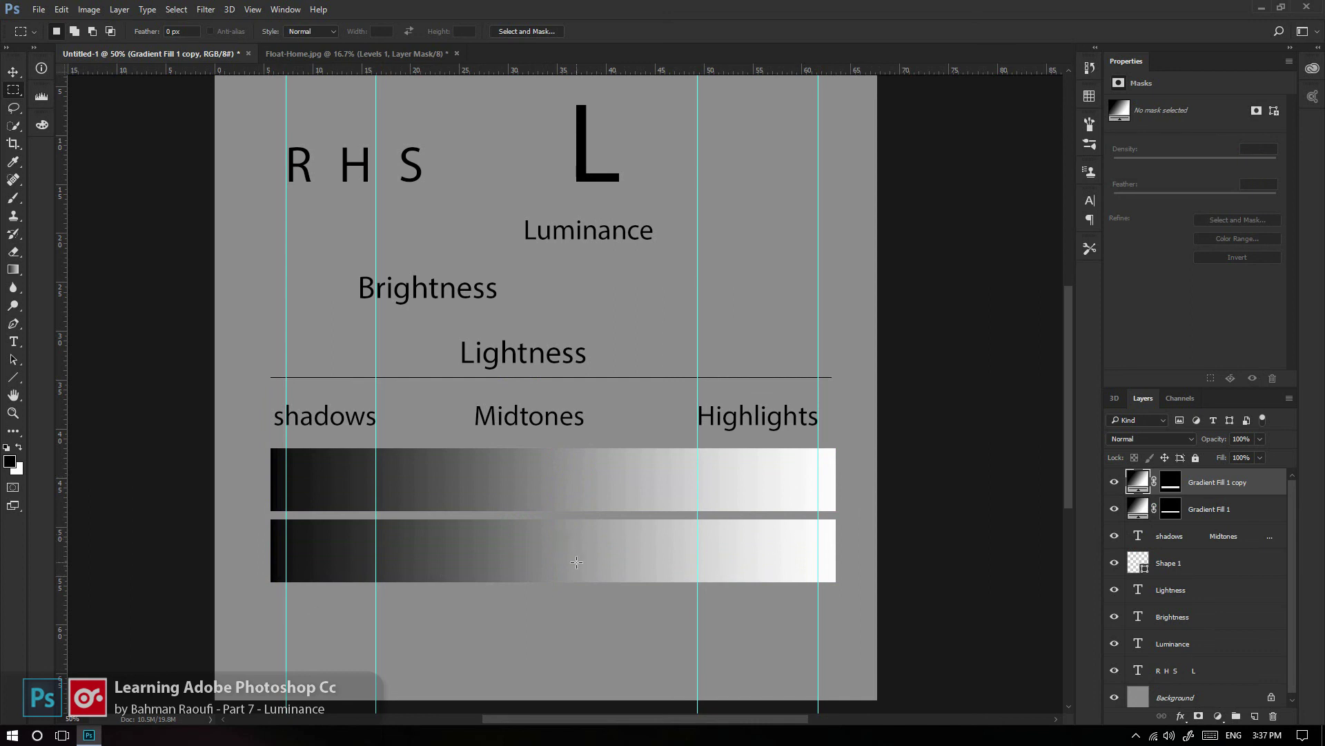
pyautogui.moveTo(565, 551); pyautogui.dragTo(609, 675)
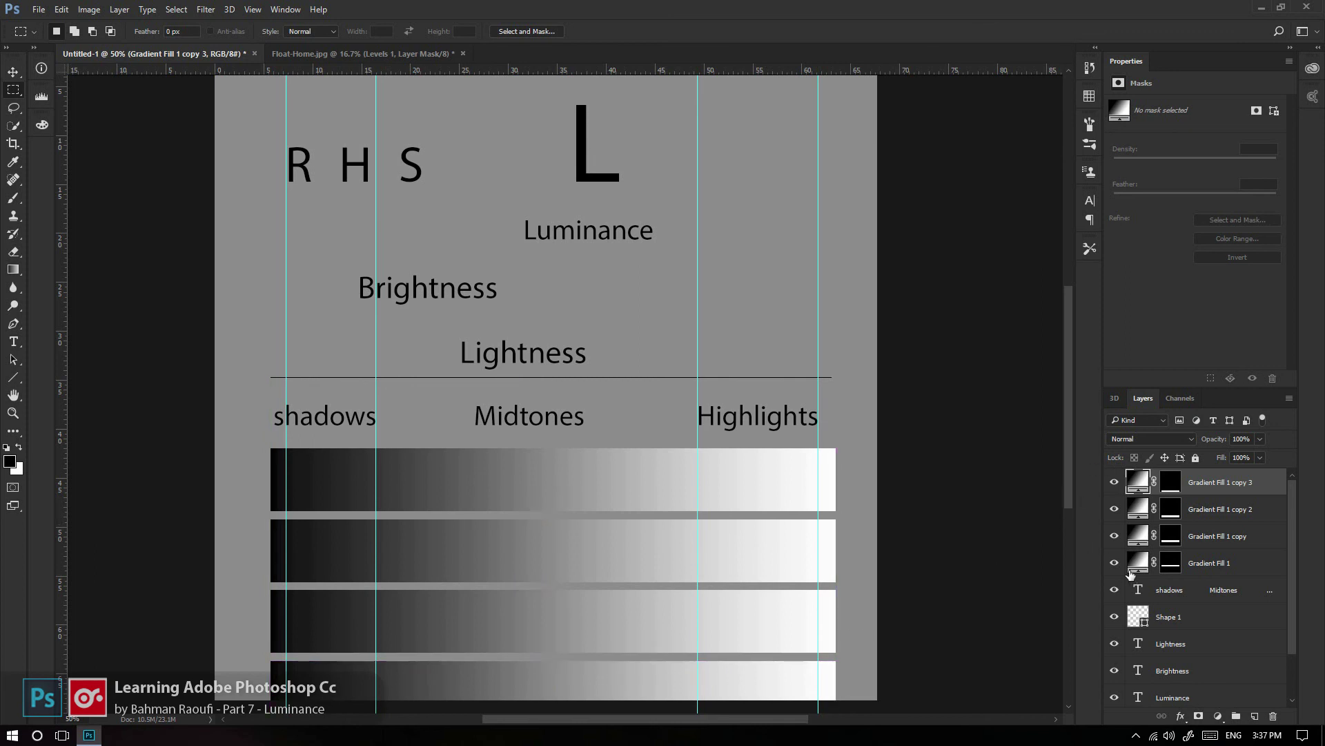
# Transform all four gradient bars together, compressing the stack vertically so that it fits inside the canvas.
pyautogui.keyDown('shift'); pyautogui.click(1200, 561); pyautogui.keyUp('shift')
pyautogui.hotkey('ctrl', 't')
pyautogui.hotkey('ctrl', '-')
pyautogui.moveTo(570, 630); pyautogui.dragTo(570, 594)
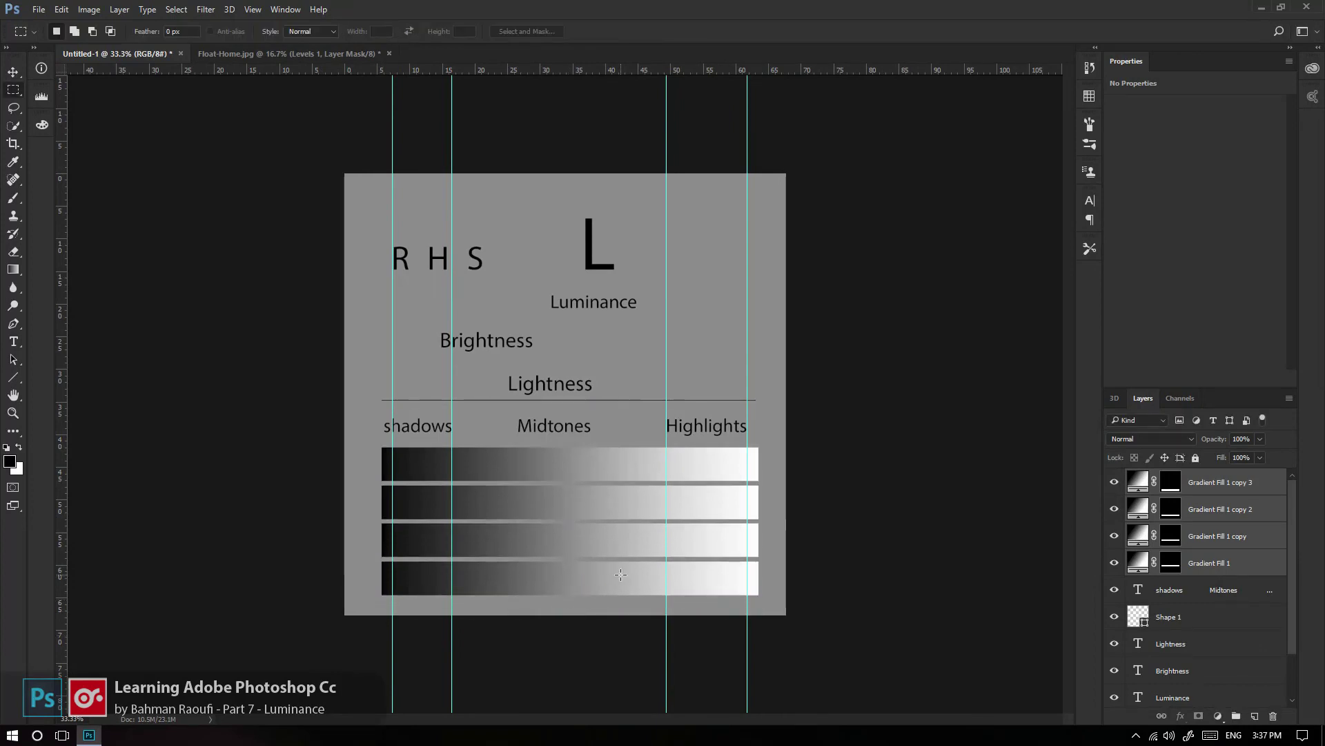
pyautogui.hotkey('ctrl', '+')
pyautogui.moveTo(620, 575); pyautogui.dragTo(579, 484)
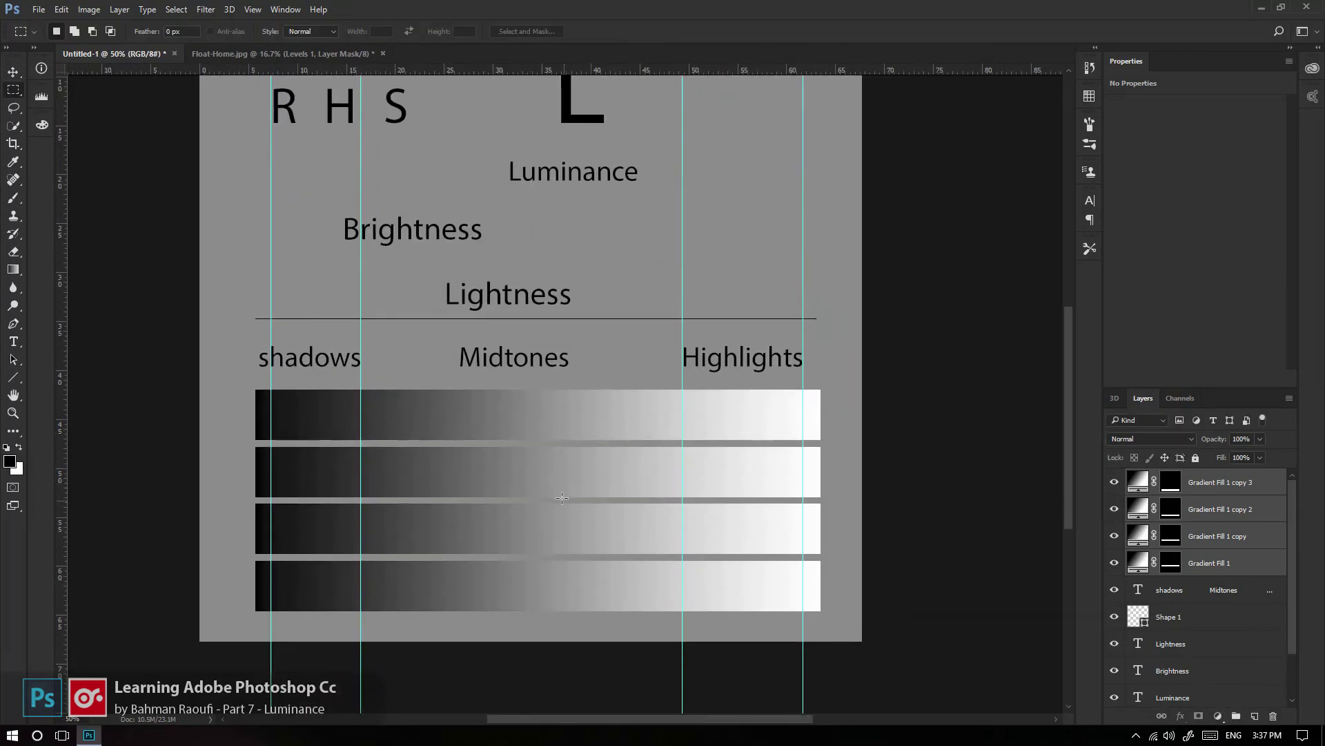
# Change the second gradient bar to run from black to red by setting its white colour stop to ff0000.
pyautogui.keyDown('ctrl'); pyautogui.rightClick(556, 470); pyautogui.keyUp('ctrl')
pyautogui.click(634, 478)
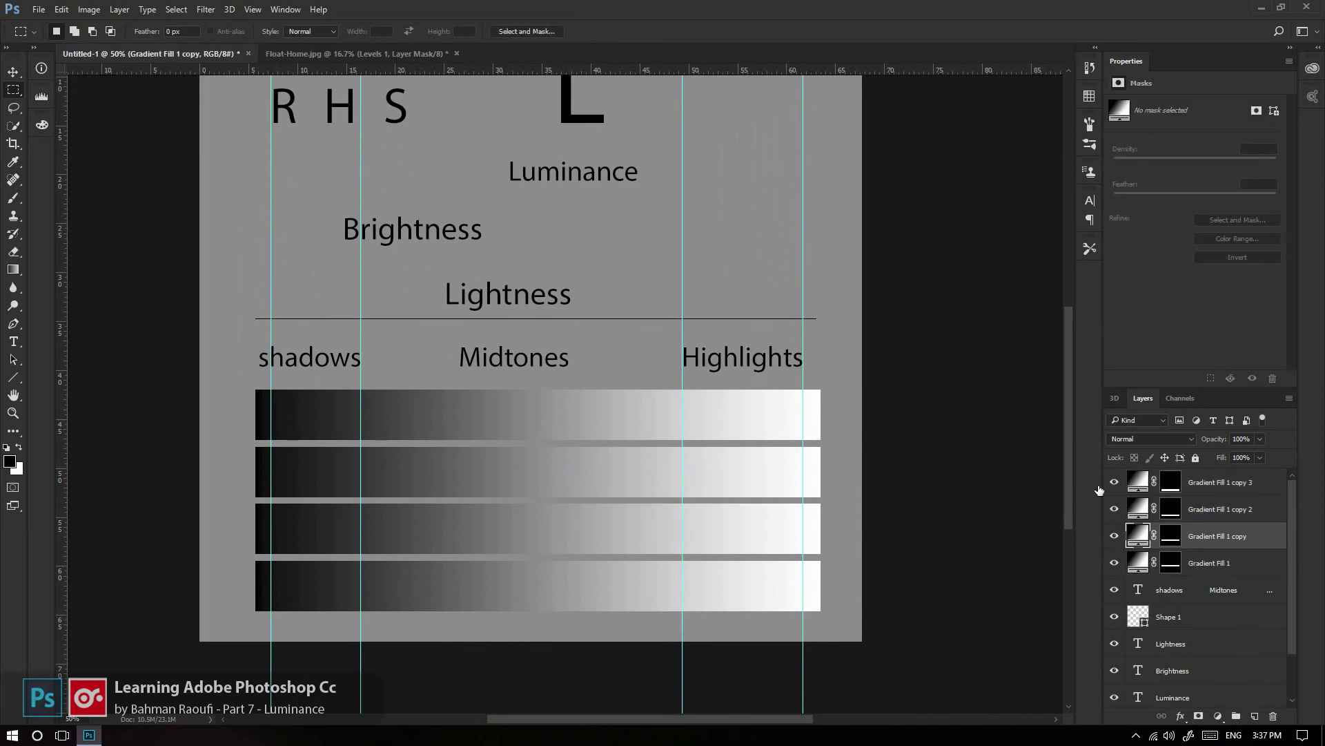
pyautogui.doubleClick(1138, 535)
pyautogui.click(644, 211)
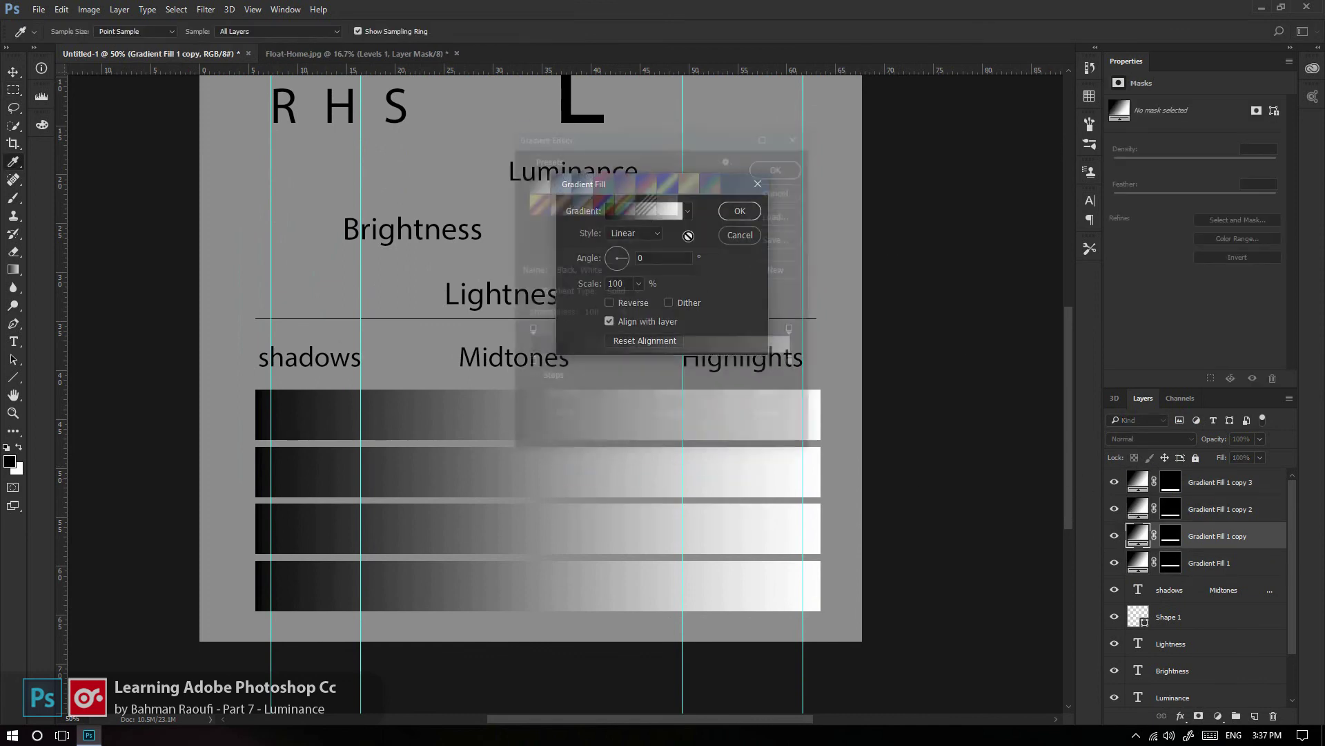
pyautogui.click(794, 364)
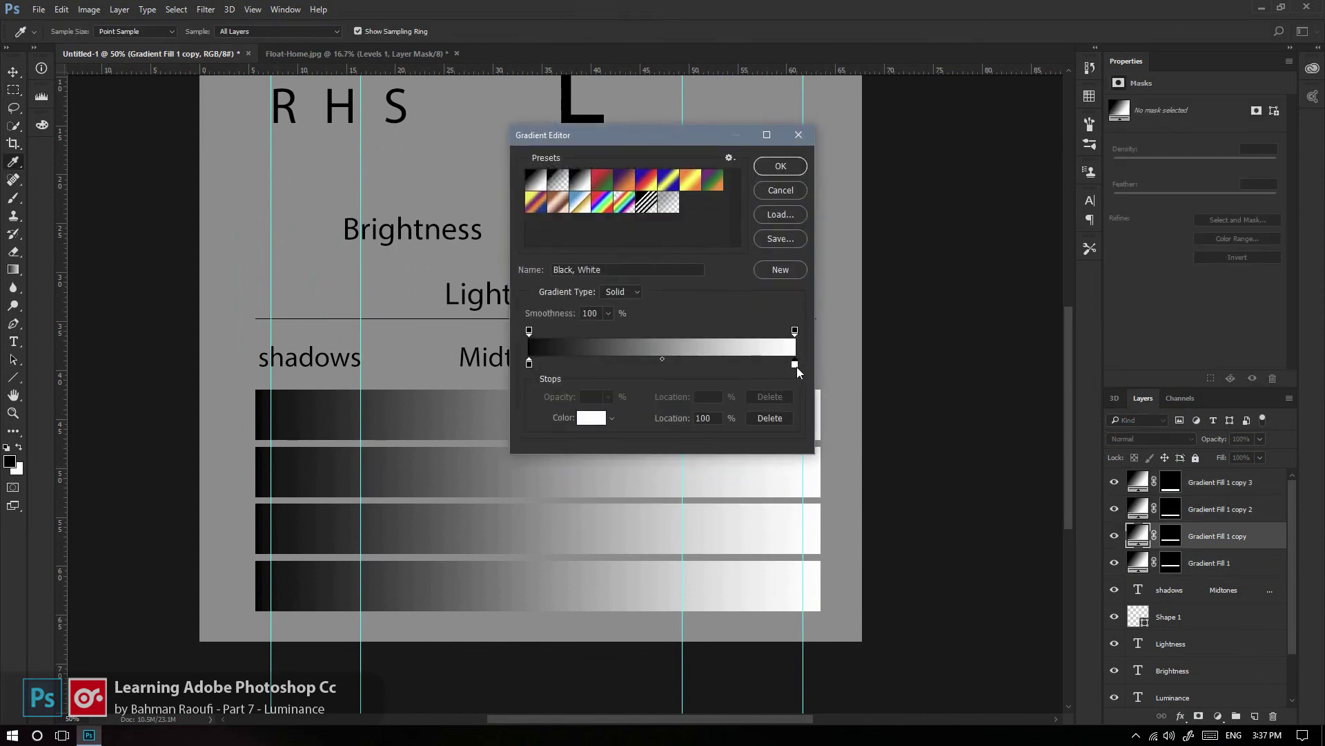
pyautogui.click(591, 417)
pyautogui.click(609, 178)
pyautogui.moveTo(610, 178); pyautogui.dragTo(625, 159)
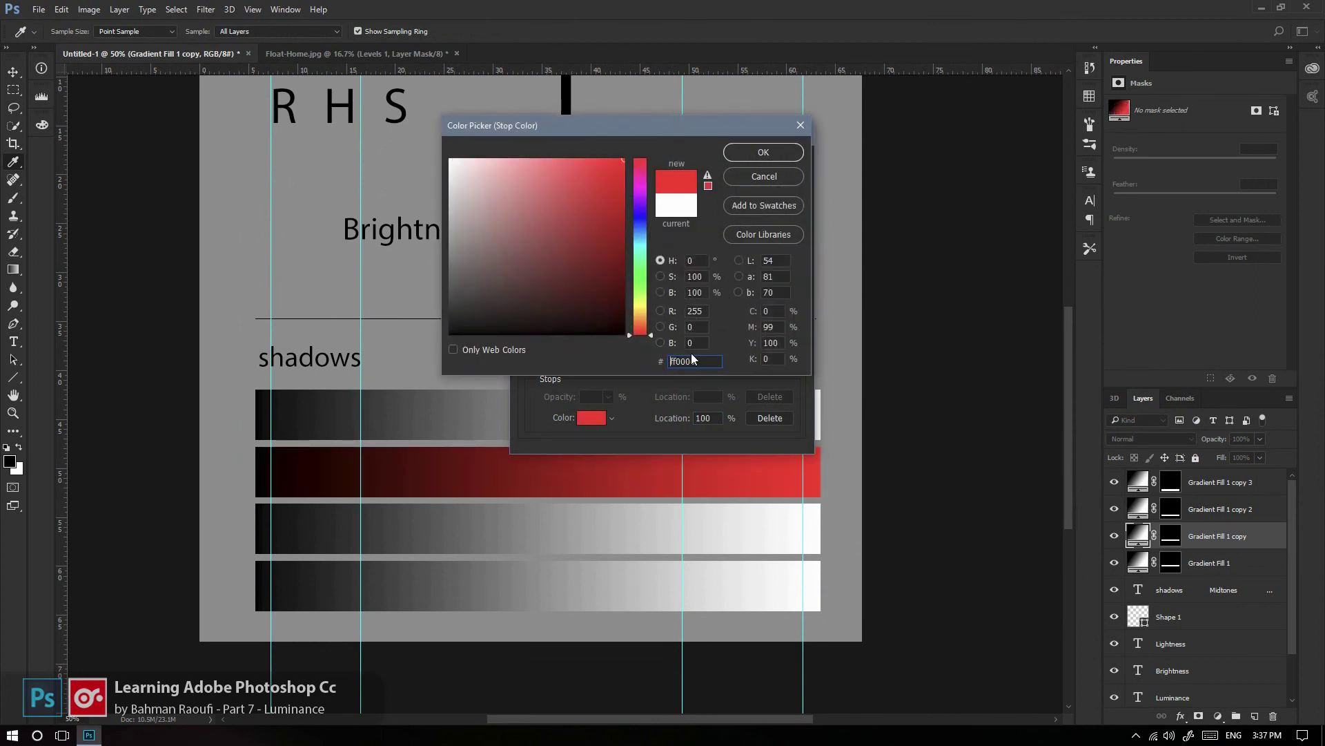
pyautogui.click(765, 153)
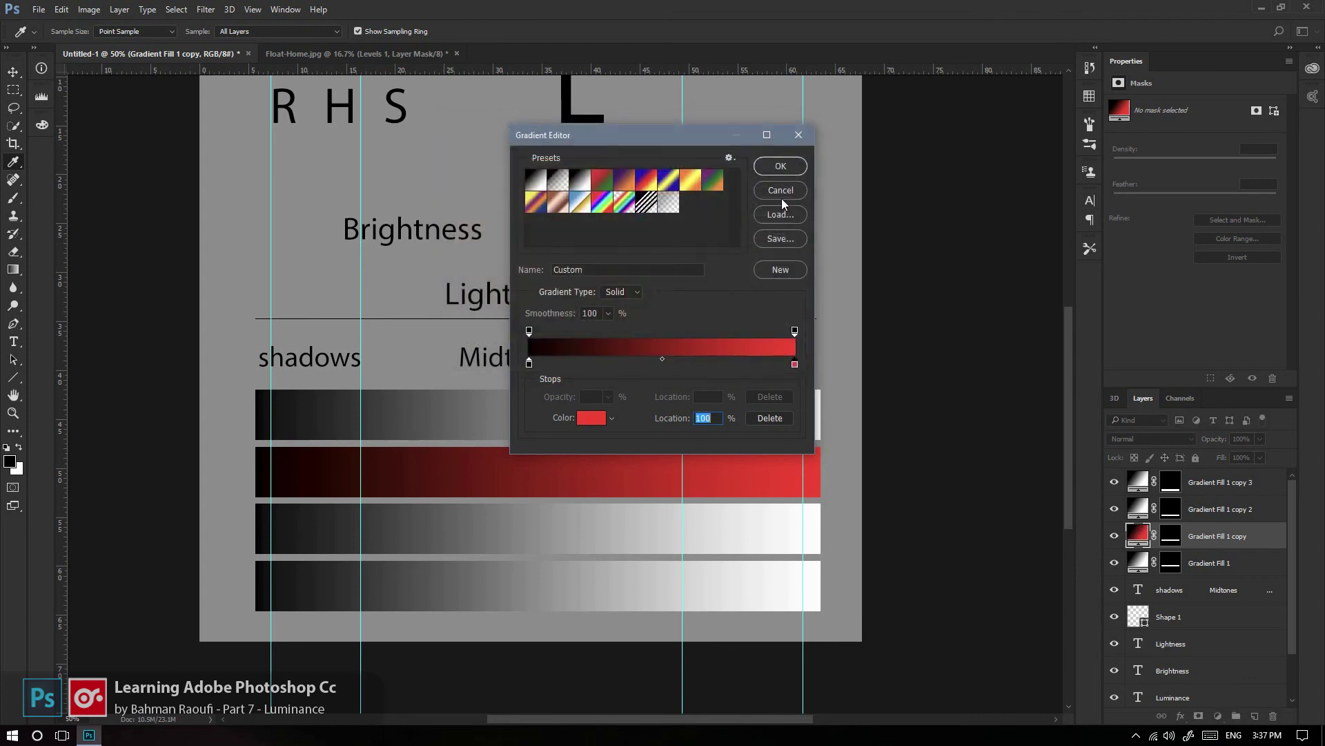
pyautogui.click(767, 166)
pyautogui.click(740, 212)
pyautogui.press('m')
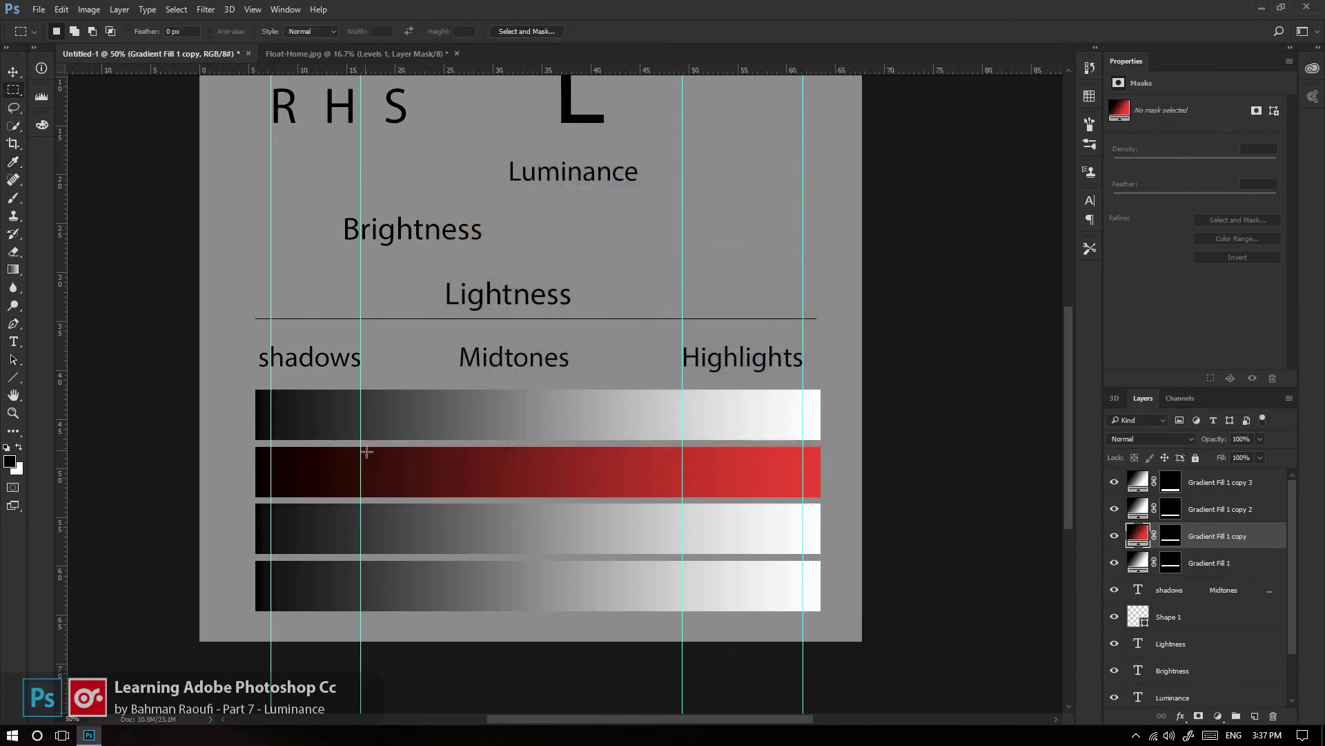
# Change the third gradient bar to run from black to green by setting its white colour stop to RGB 0, 255, 0.
pyautogui.keyDown('ctrl'); pyautogui.rightClick(527, 520); pyautogui.keyUp('ctrl')
pyautogui.click(562, 530)
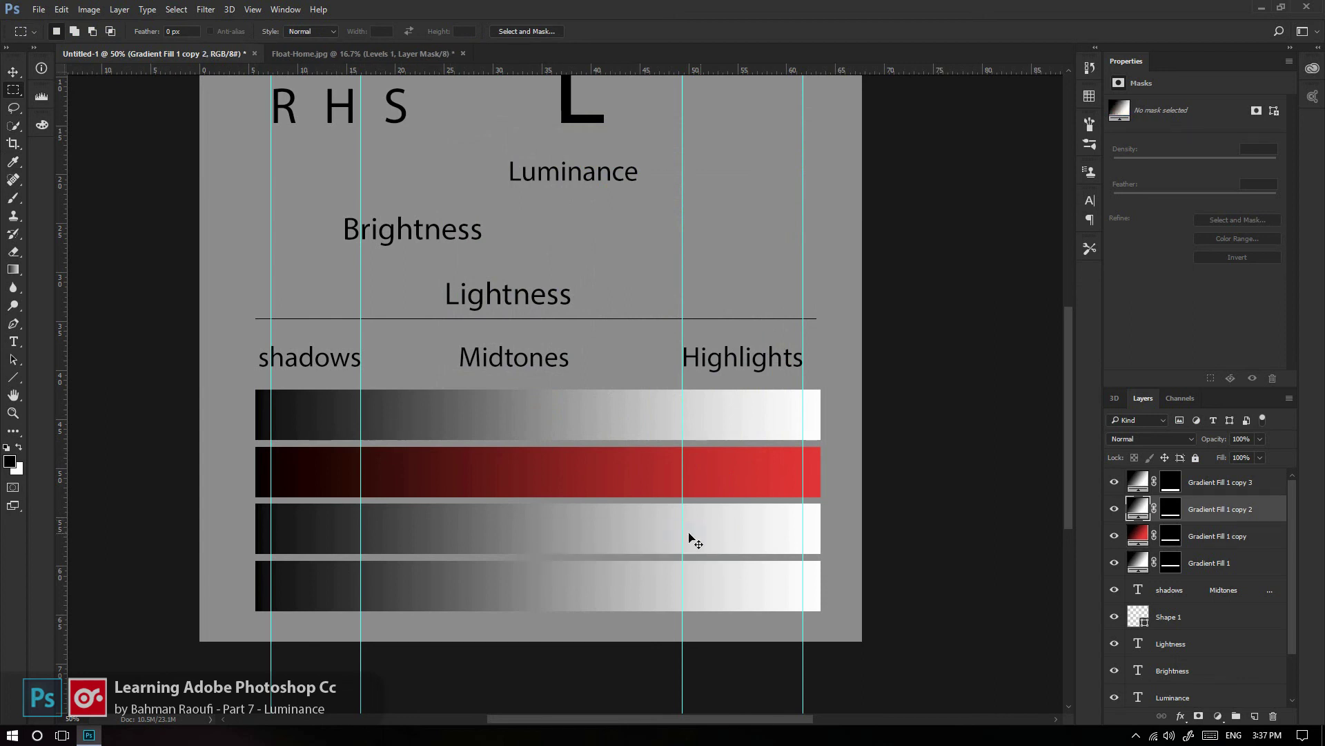
pyautogui.doubleClick(1138, 509)
pyautogui.click(644, 210)
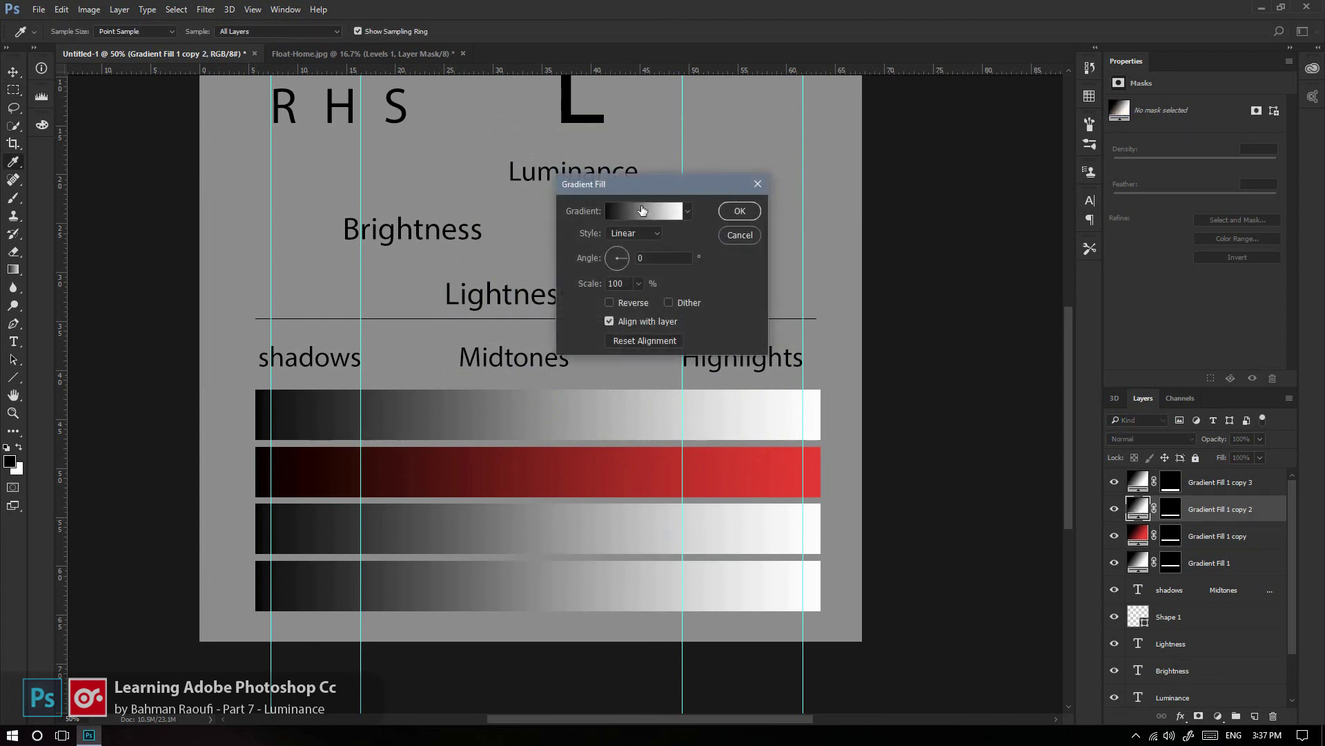
pyautogui.click(795, 366)
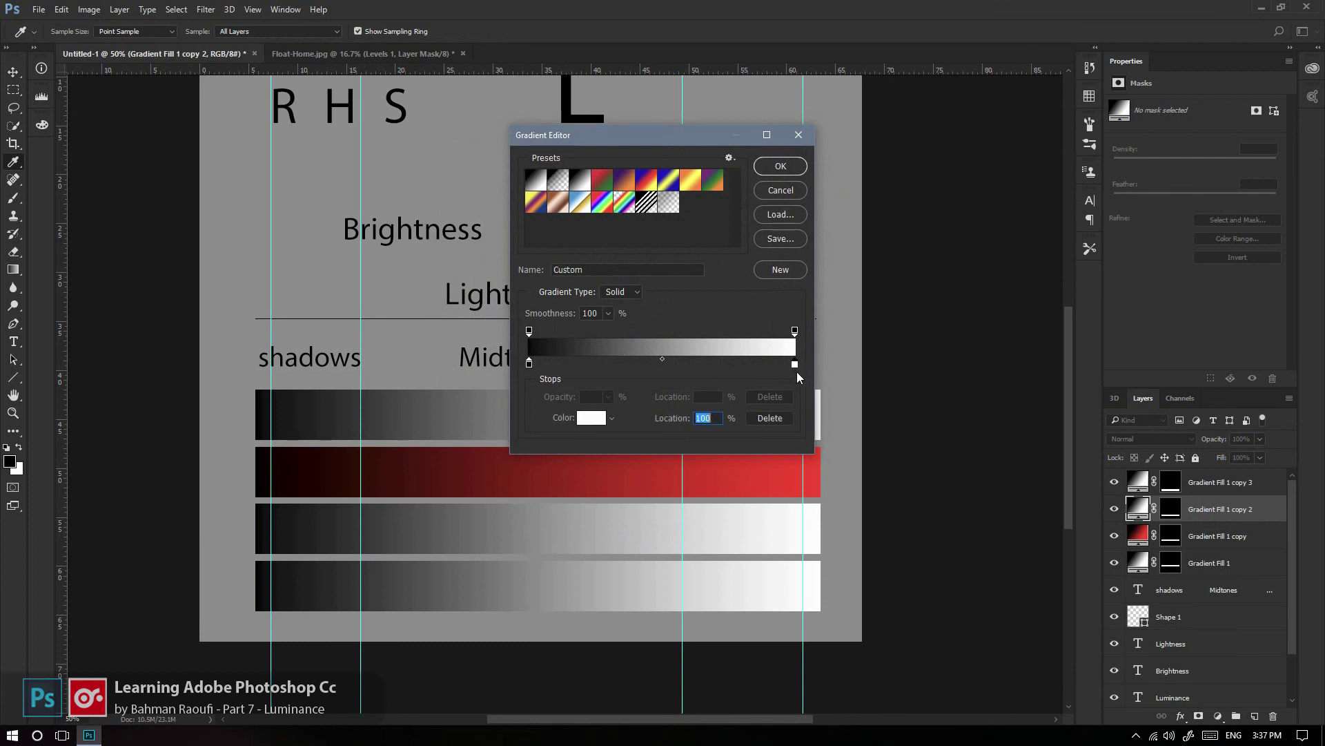
pyautogui.click(591, 418)
pyautogui.click(700, 323)
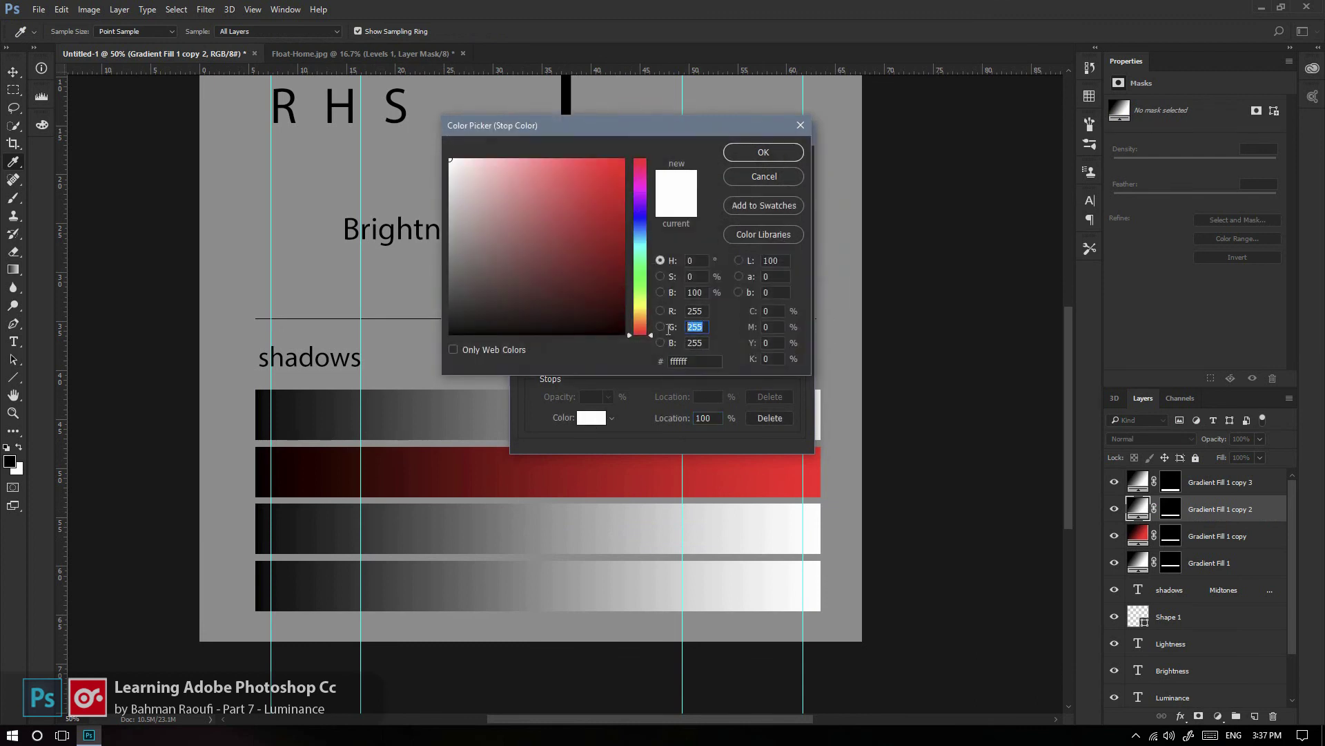
pyautogui.hotkey('shift', 'Tab')
pyautogui.write('0')
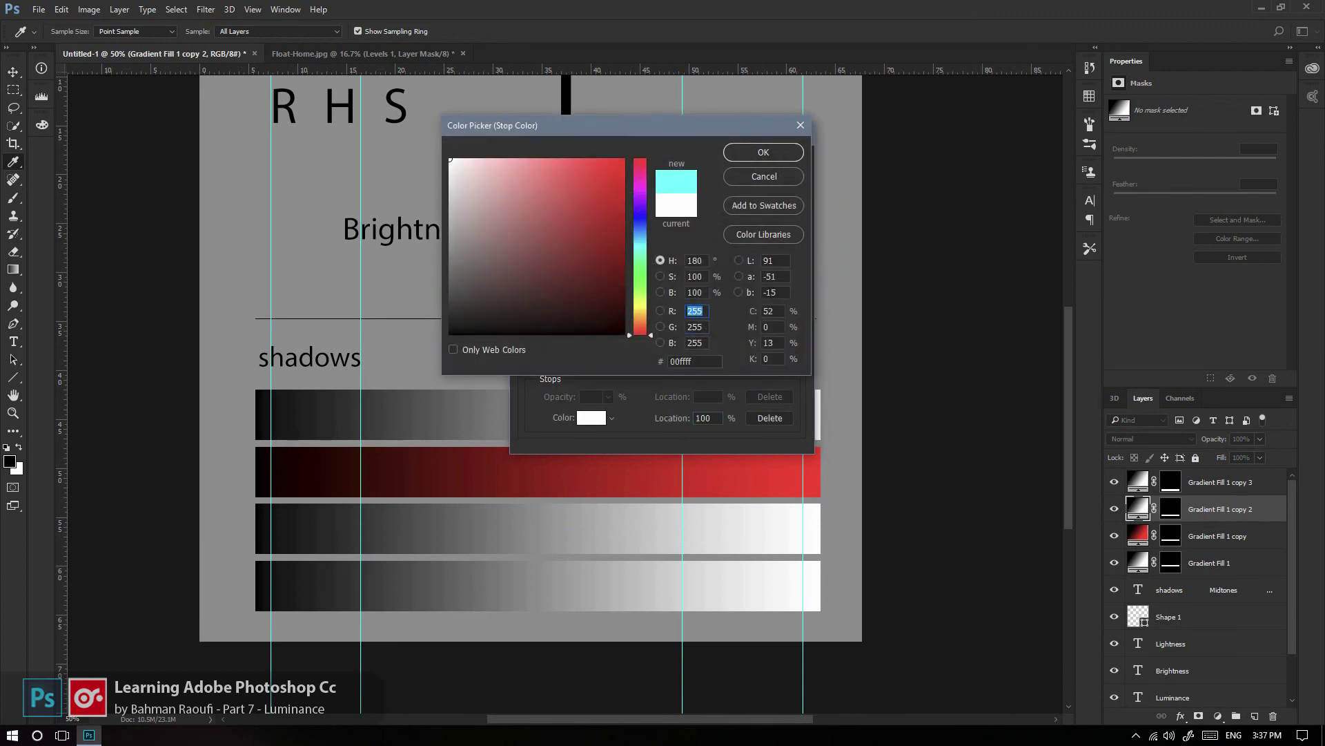
pyautogui.press('Tab')
pyautogui.press('Tab')
pyautogui.write('0')
pyautogui.press('Return')
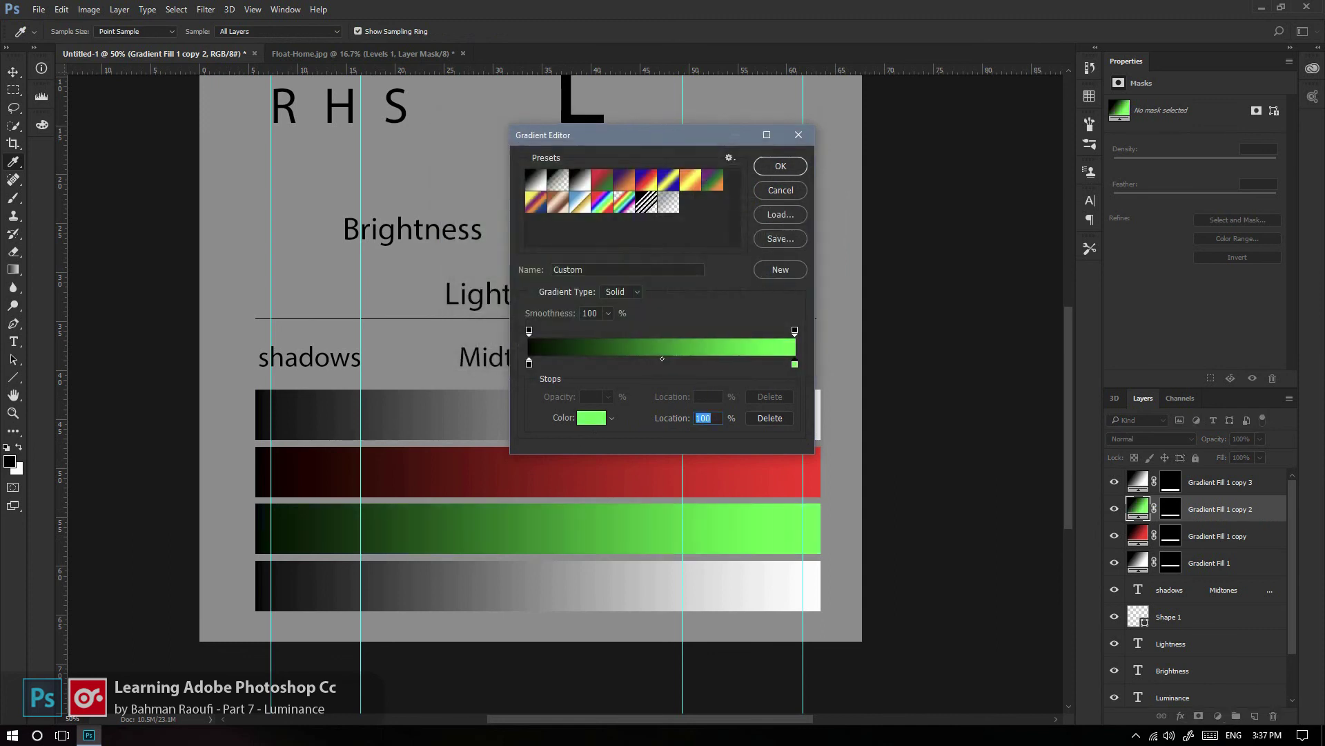
pyautogui.press('Return')
pyautogui.press('Return')
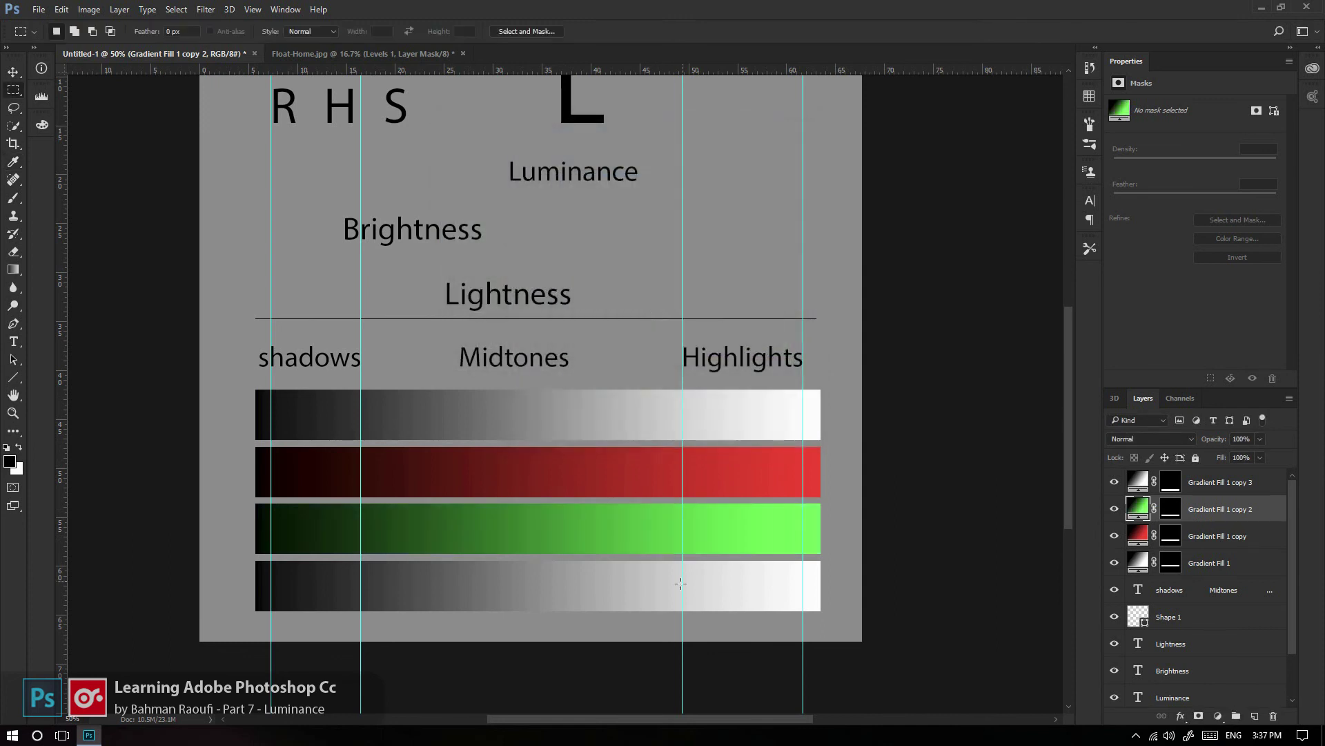
# Change the lowest gradient bar to run from black to blue by setting its white colour stop to 0000ff.
pyautogui.doubleClick(1137, 481)
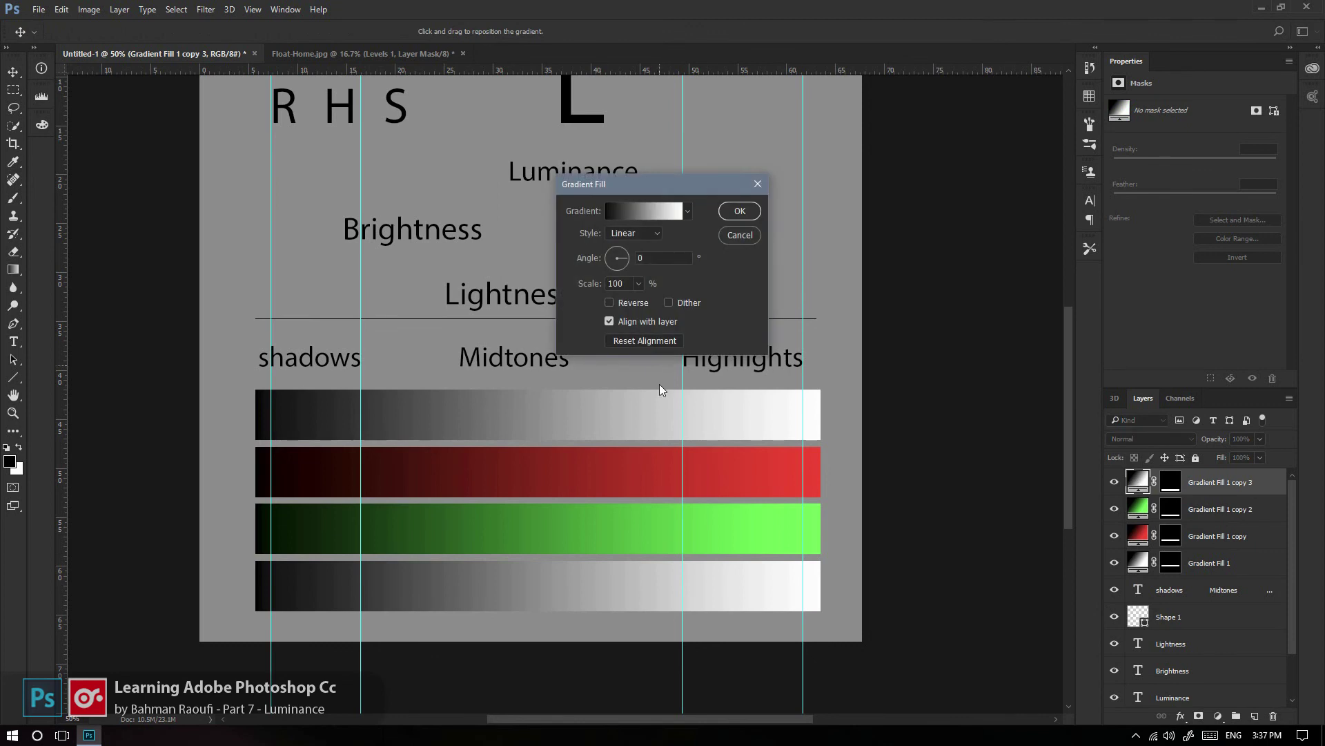
pyautogui.click(639, 209)
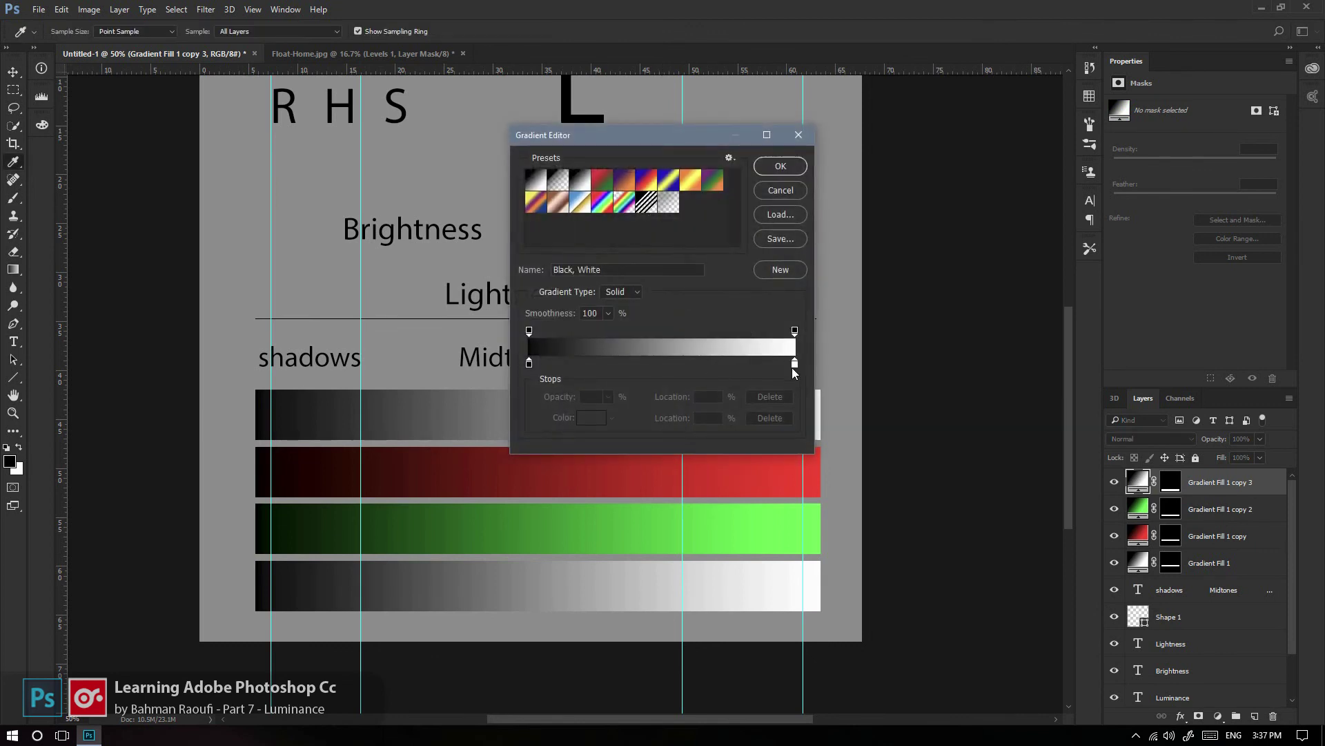
pyautogui.moveTo(792, 368); pyautogui.dragTo(774, 377)
pyautogui.hotkey('ctrl', 'z')
pyautogui.click(795, 364)
pyautogui.click(591, 417)
pyautogui.click(706, 312)
pyautogui.moveTo(647, 312); pyautogui.dragTo(642, 216)
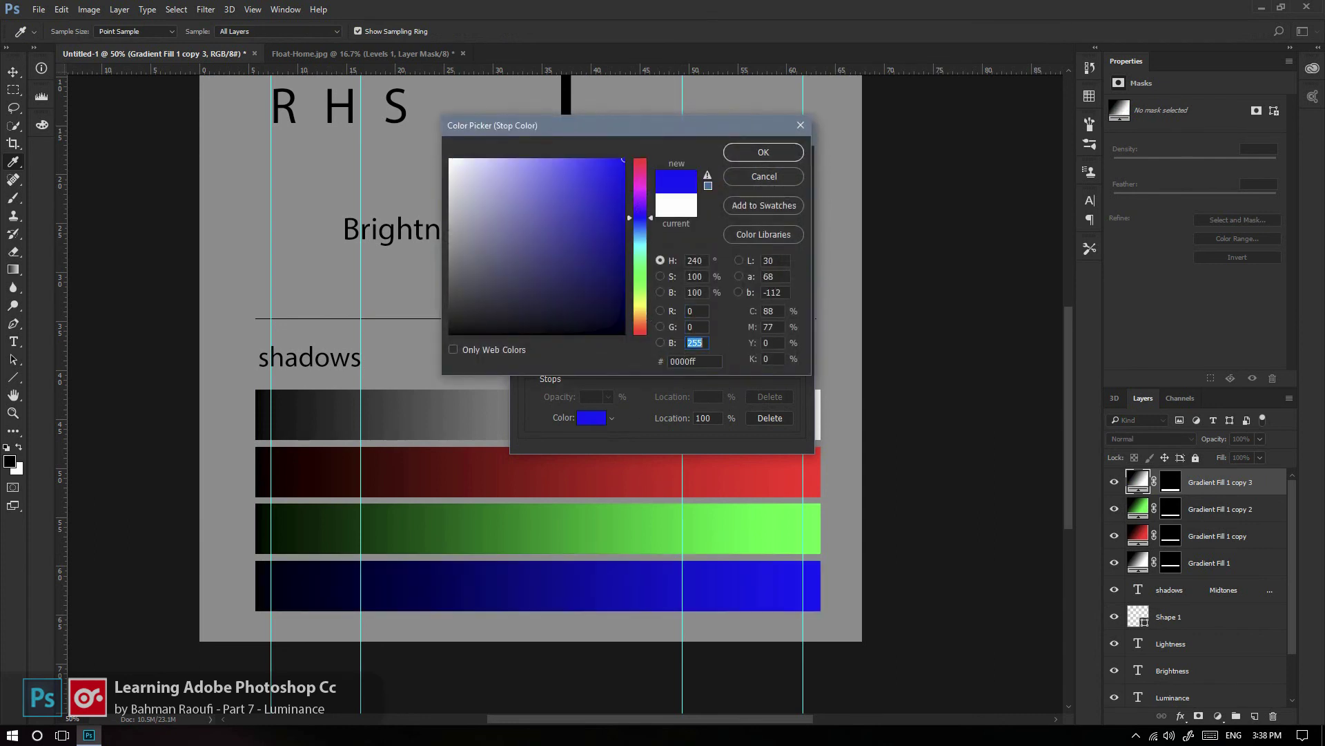
pyautogui.press('Return')
pyautogui.press('Return')
pyautogui.press('Return')
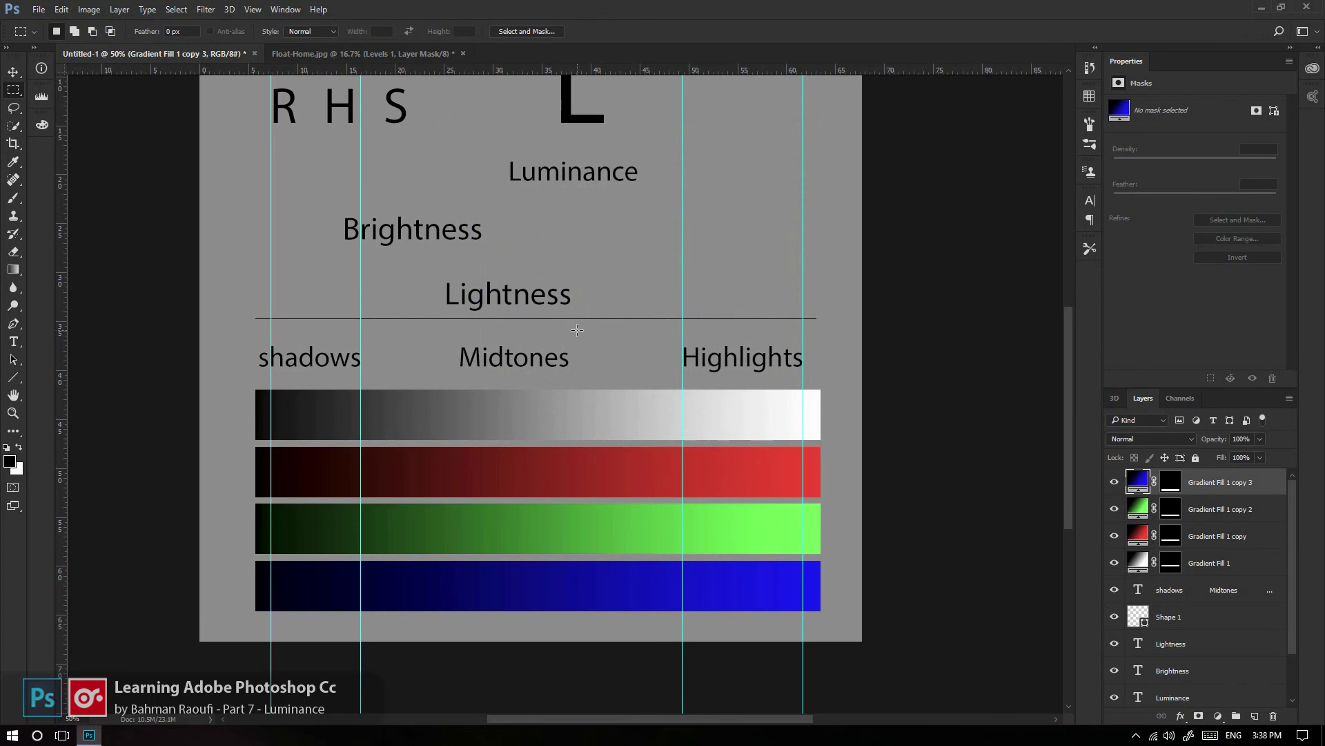
# Switch to the Float-Home.jpg photo and delete its Levels adjustment layer.
pyautogui.hotkey('ctrl', '-')
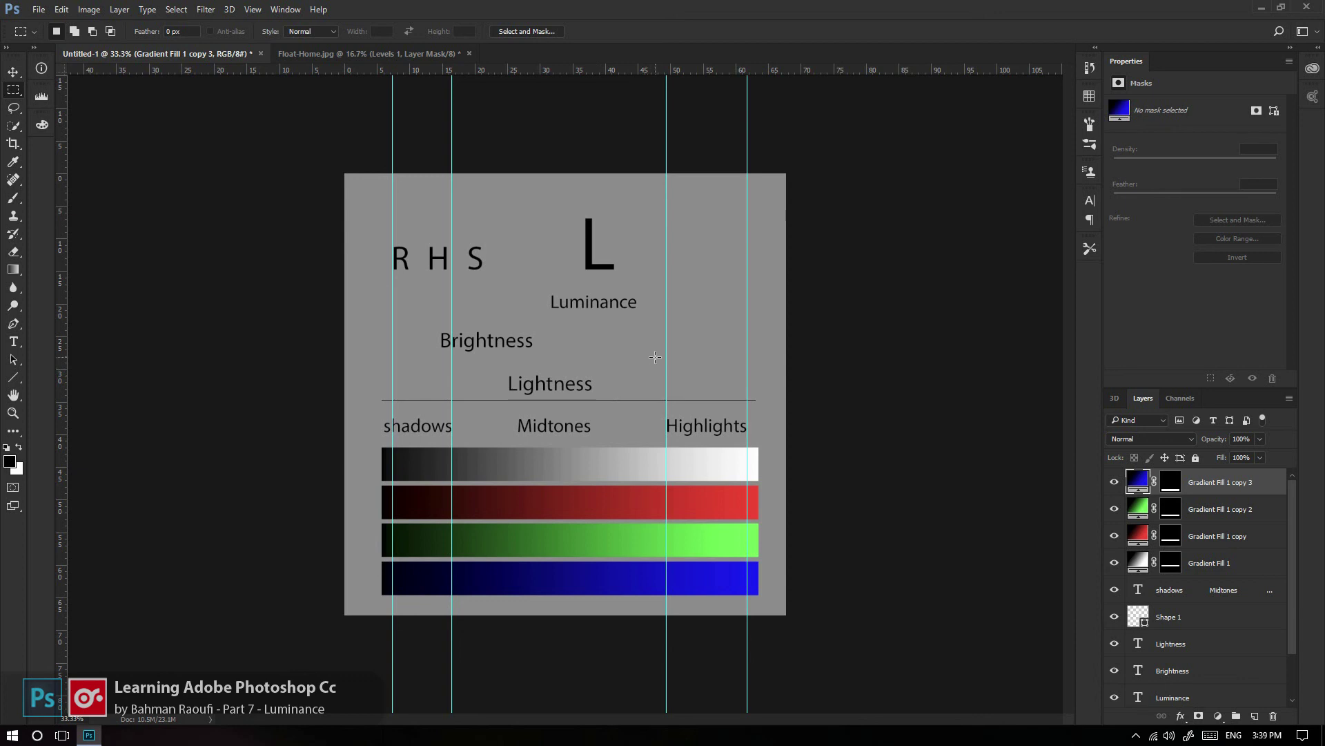
pyautogui.click(388, 57)
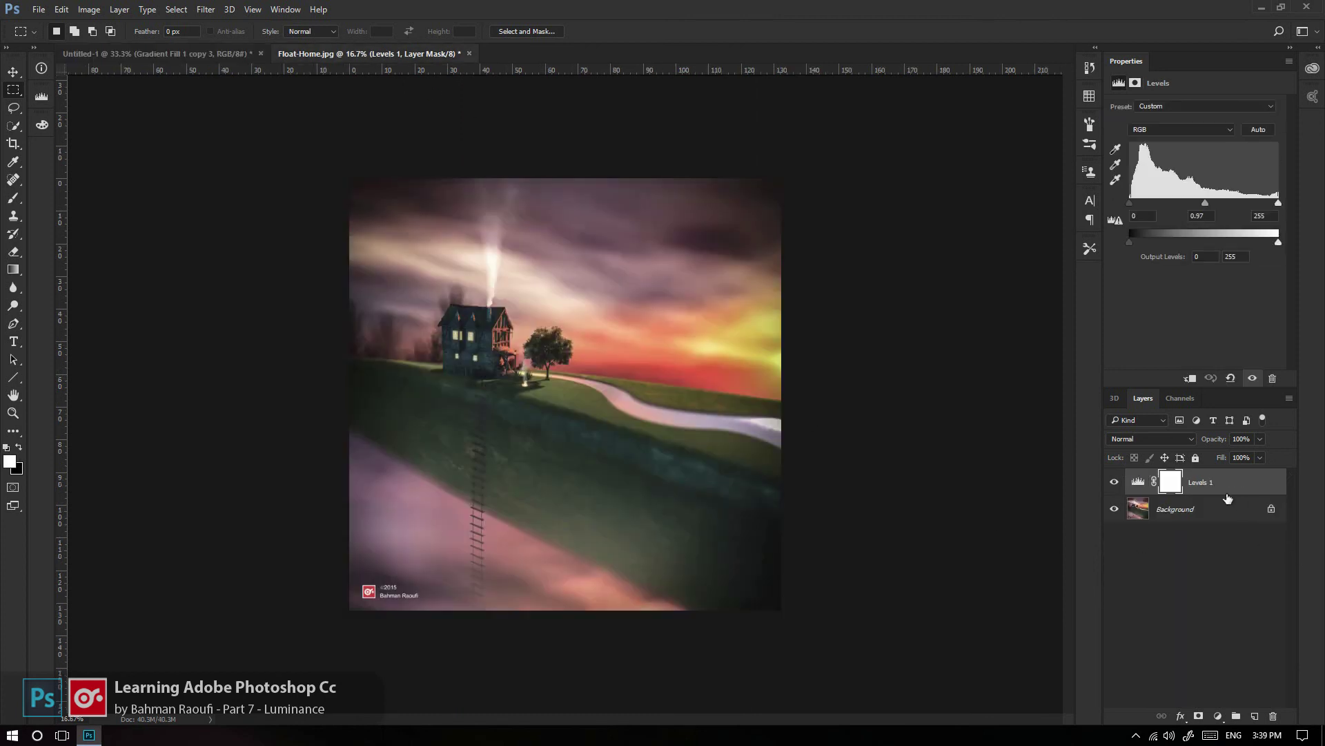
pyautogui.press('Delete')
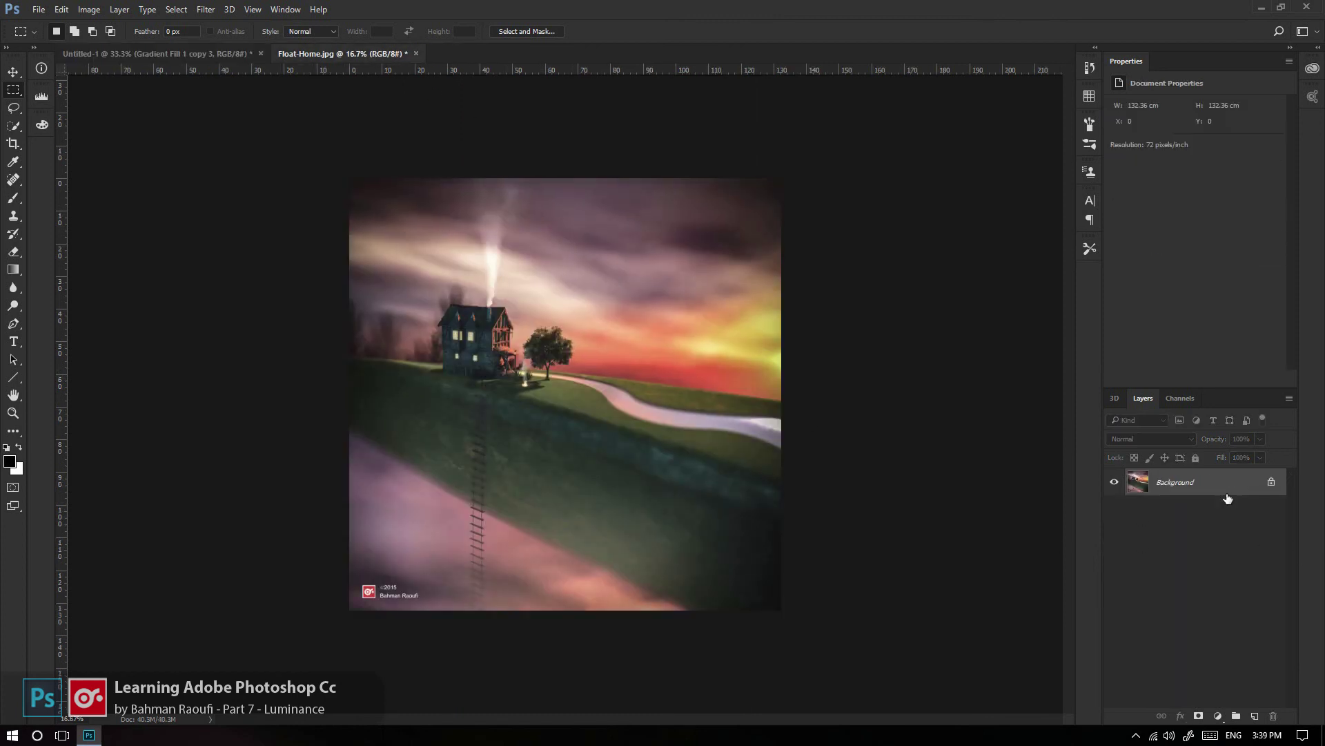
# Compare the photo's Green, Red and Blue channels and copy the entire Red channel.
pyautogui.click(1188, 399)
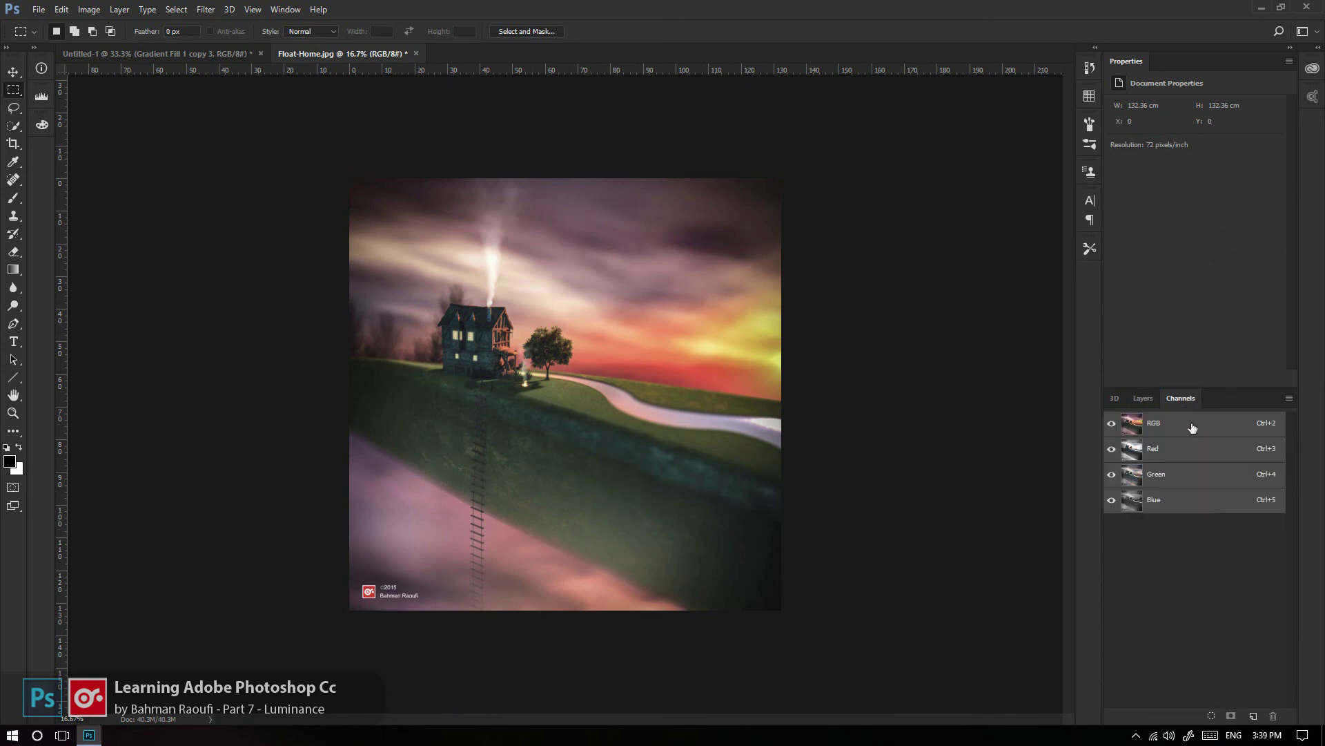
pyautogui.click(1163, 473)
pyautogui.click(1165, 452)
pyautogui.click(1167, 503)
pyautogui.click(1167, 447)
pyautogui.hotkey('ctrl', 'a')
pyautogui.click(1143, 398)
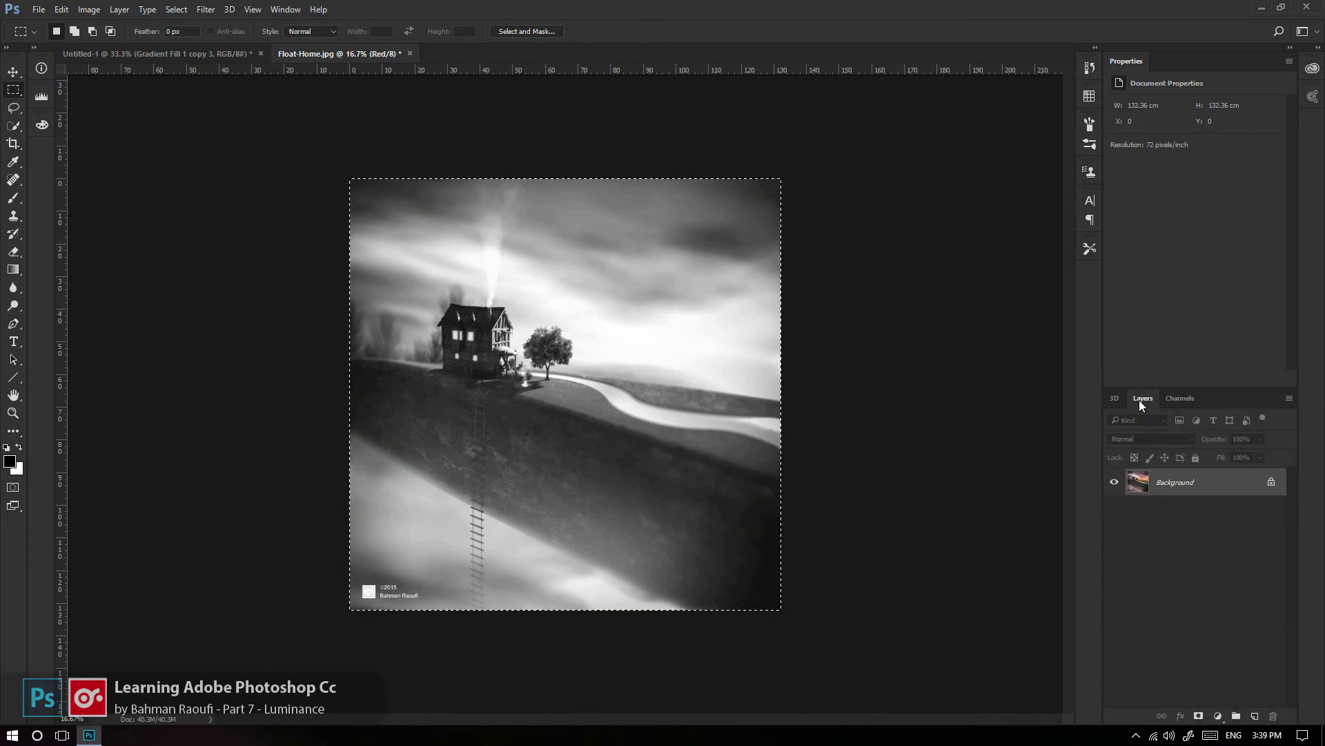
pyautogui.click(771, 404)
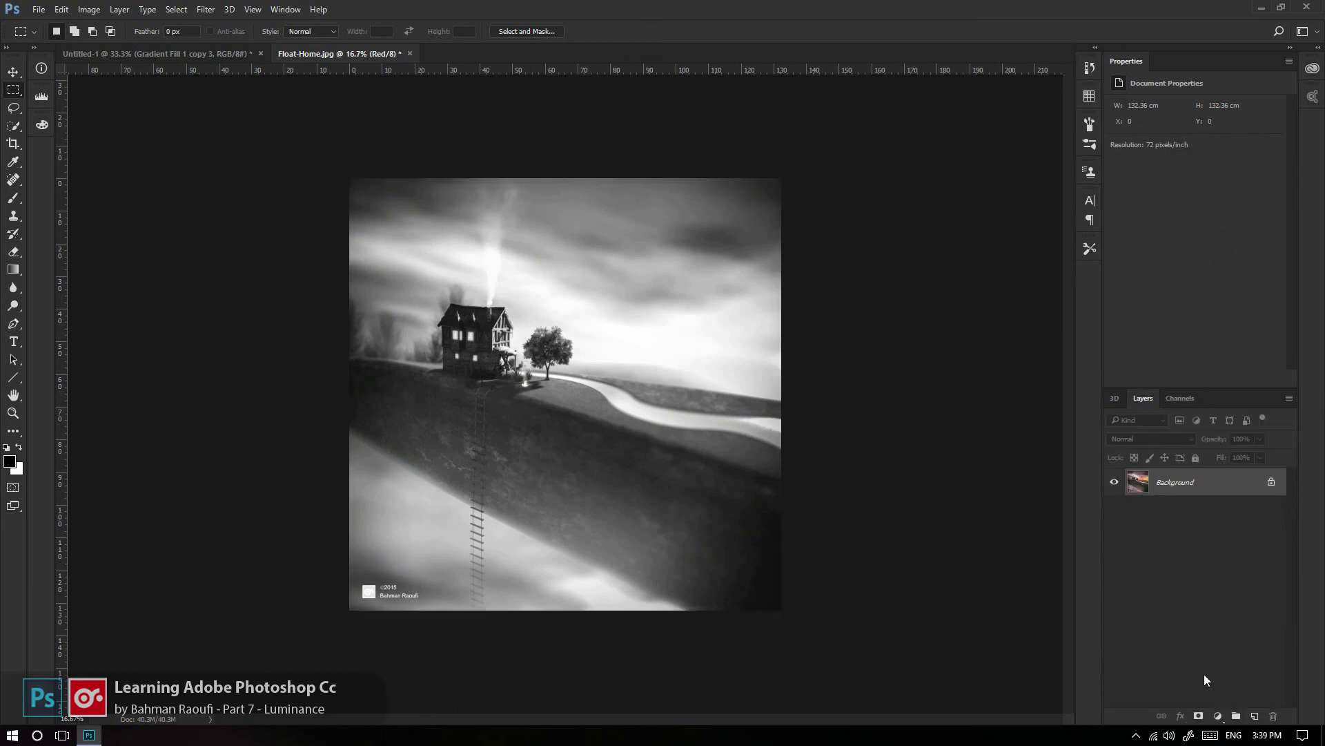
# Add a Curves adjustment layer above the photo and paste the copied Red channel into its layer mask.
pyautogui.click(1218, 720)
pyautogui.click(1174, 500)
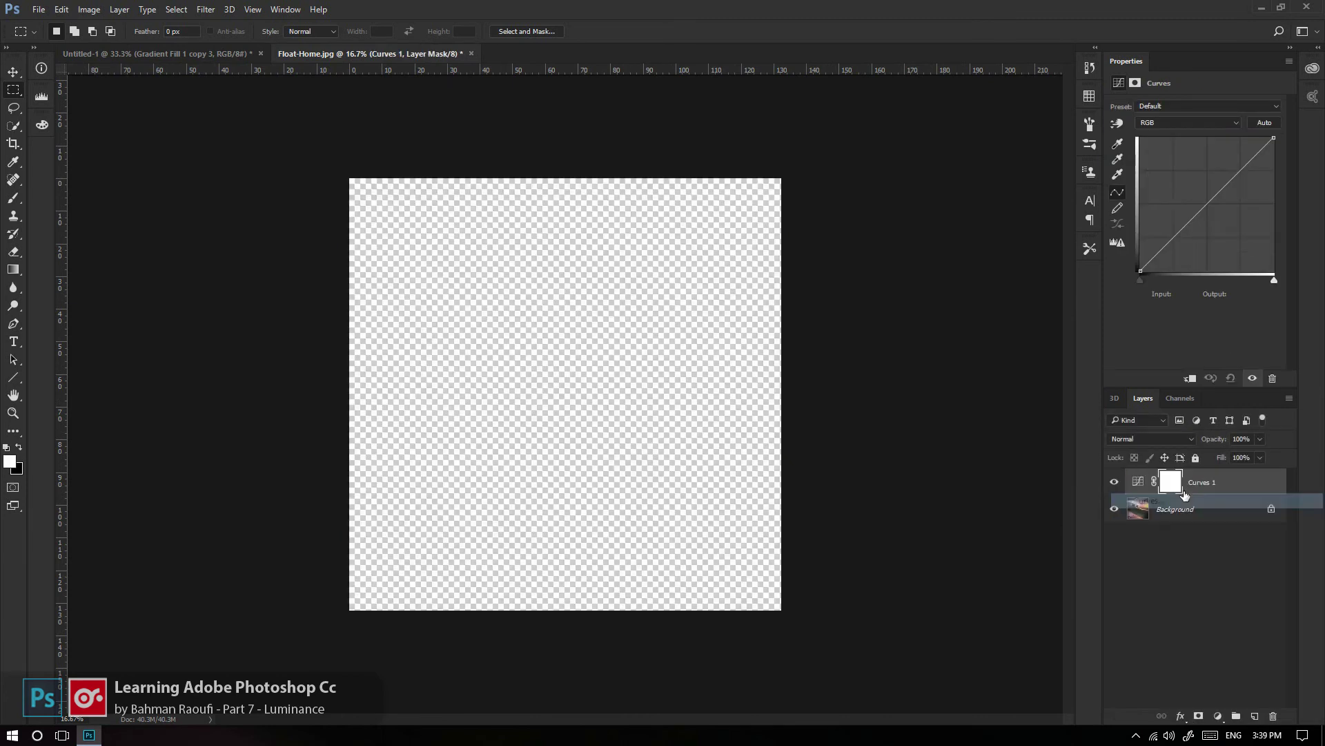
pyautogui.keyDown('alt'); pyautogui.click(1171, 481); pyautogui.keyUp('alt')
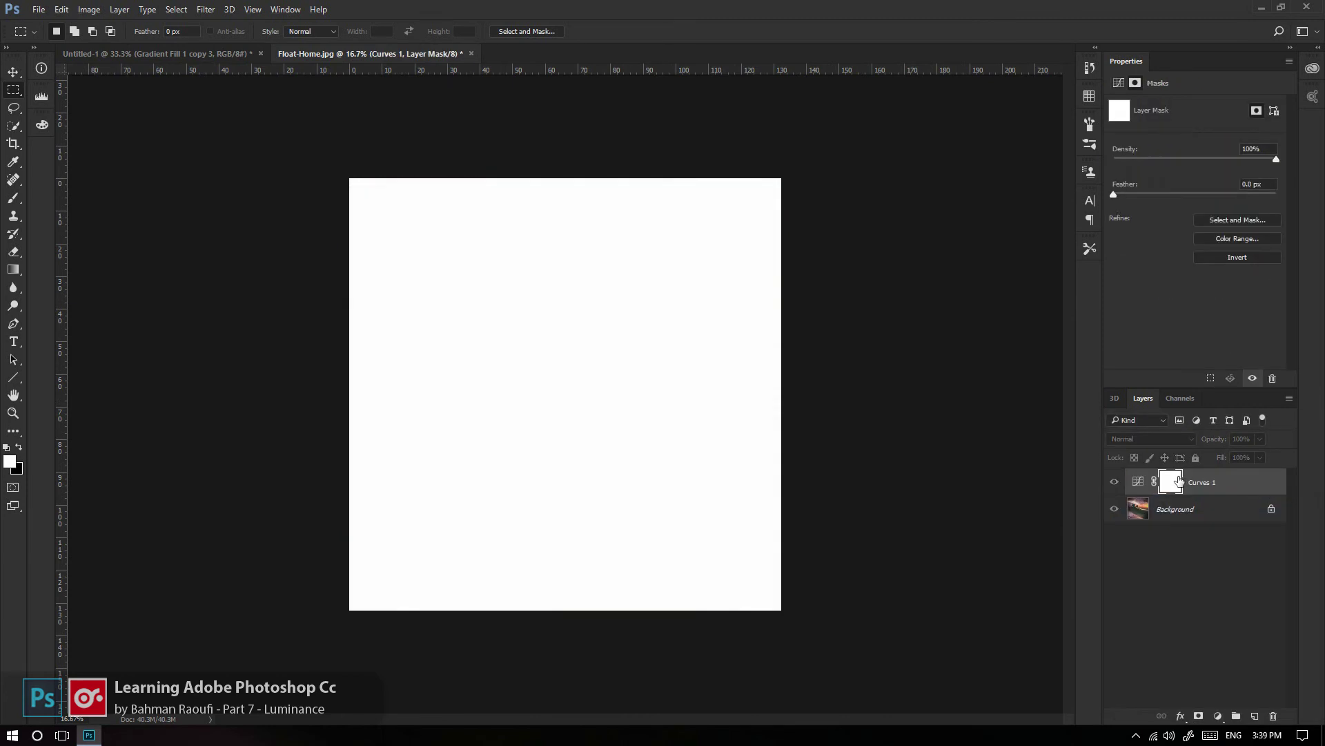
pyautogui.hotkey('ctrl', 'v')
pyautogui.hotkey('ctrl', 'd')
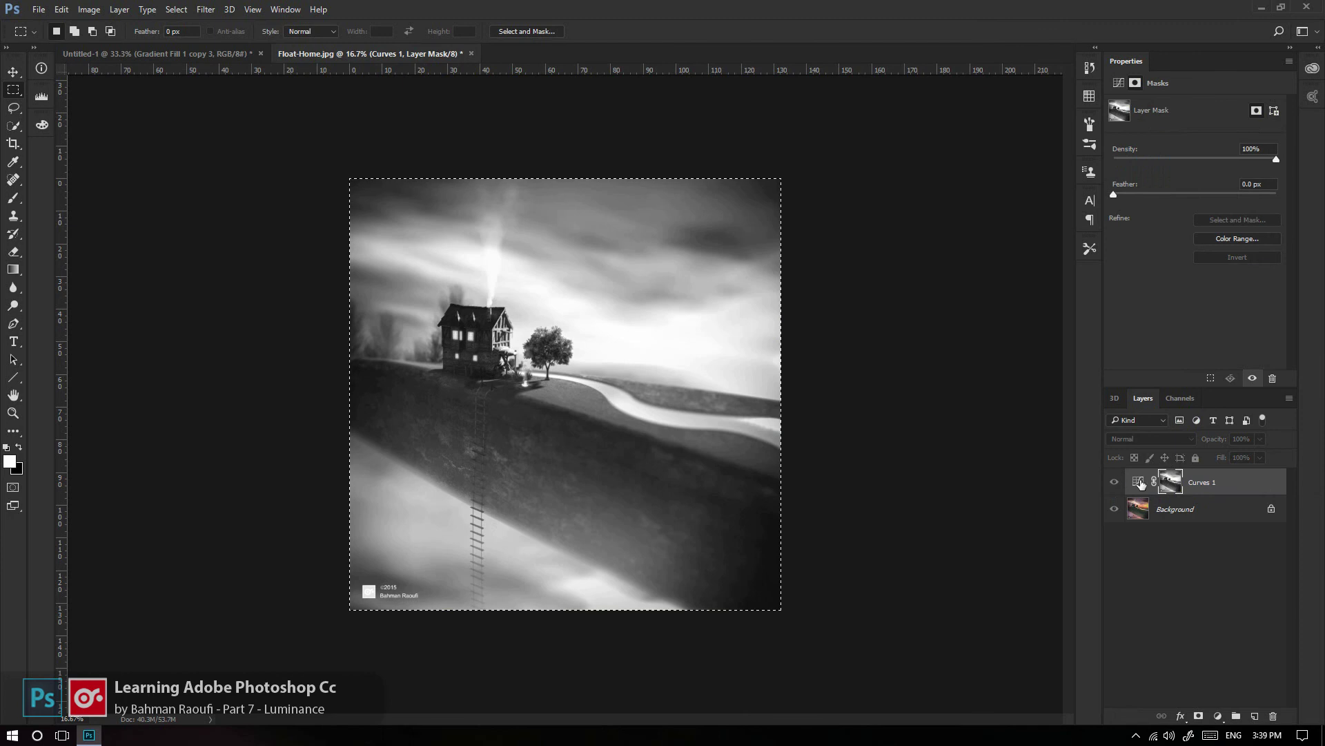
# Brighten the photo through the mask by raising a point on the RGB curve to input 69, output 153.
pyautogui.click(1138, 481)
pyautogui.moveTo(1196, 214); pyautogui.dragTo(1176, 191)
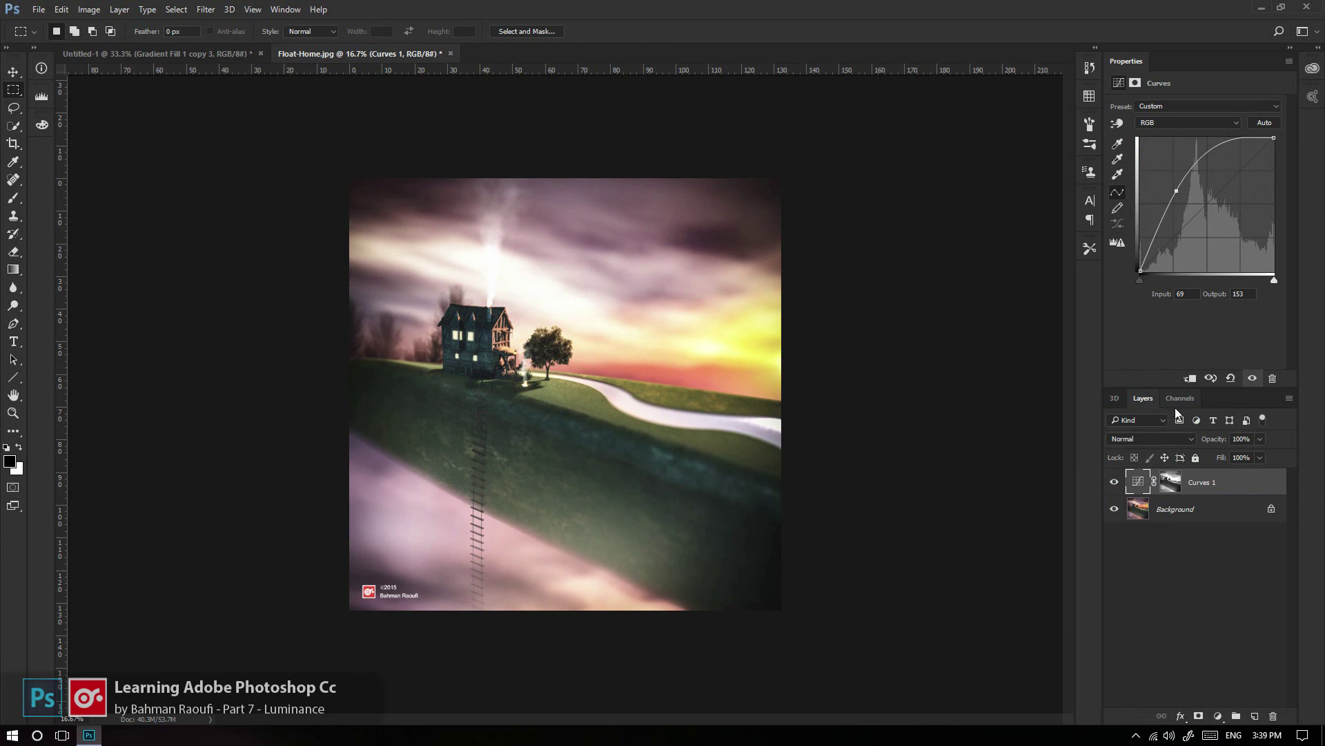
# Delete the Curves adjustment layer from the photo and return to the Untitled-1 diagram.
pyautogui.click(1218, 483)
pyautogui.press('Delete')
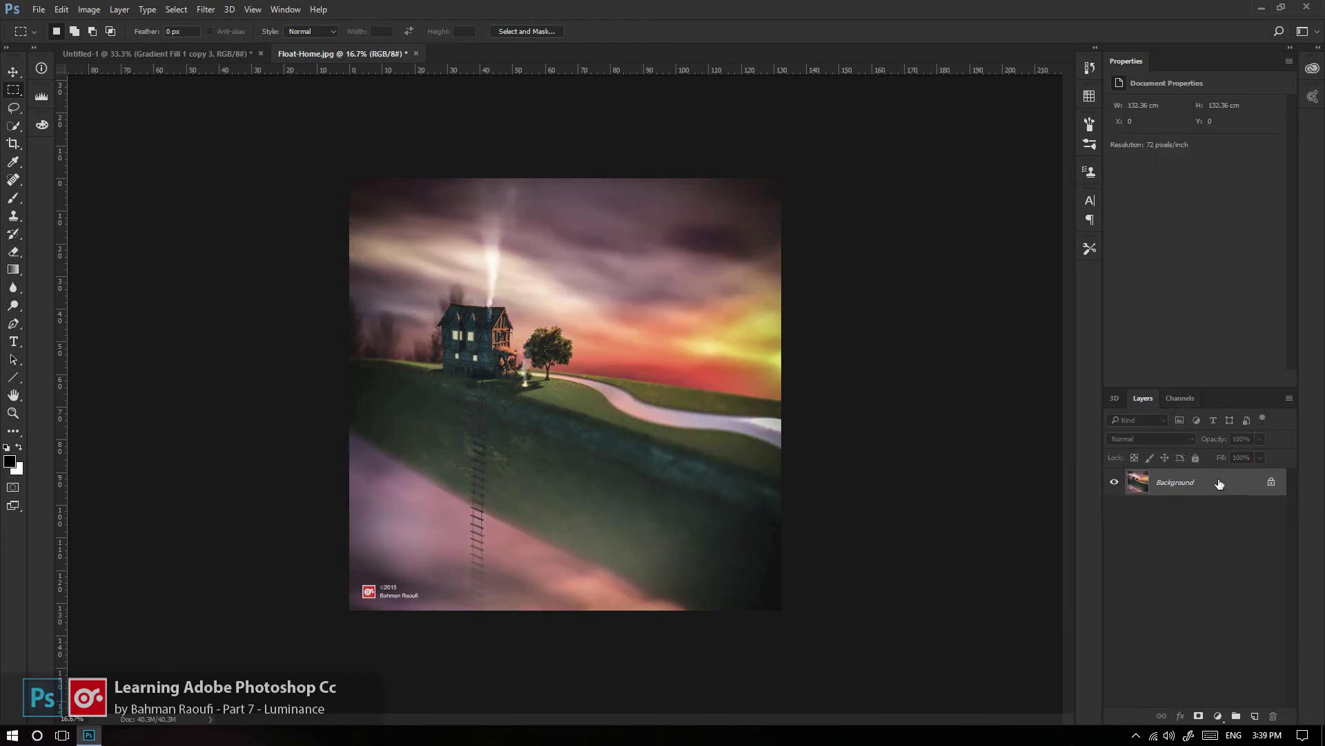
pyautogui.click(182, 57)
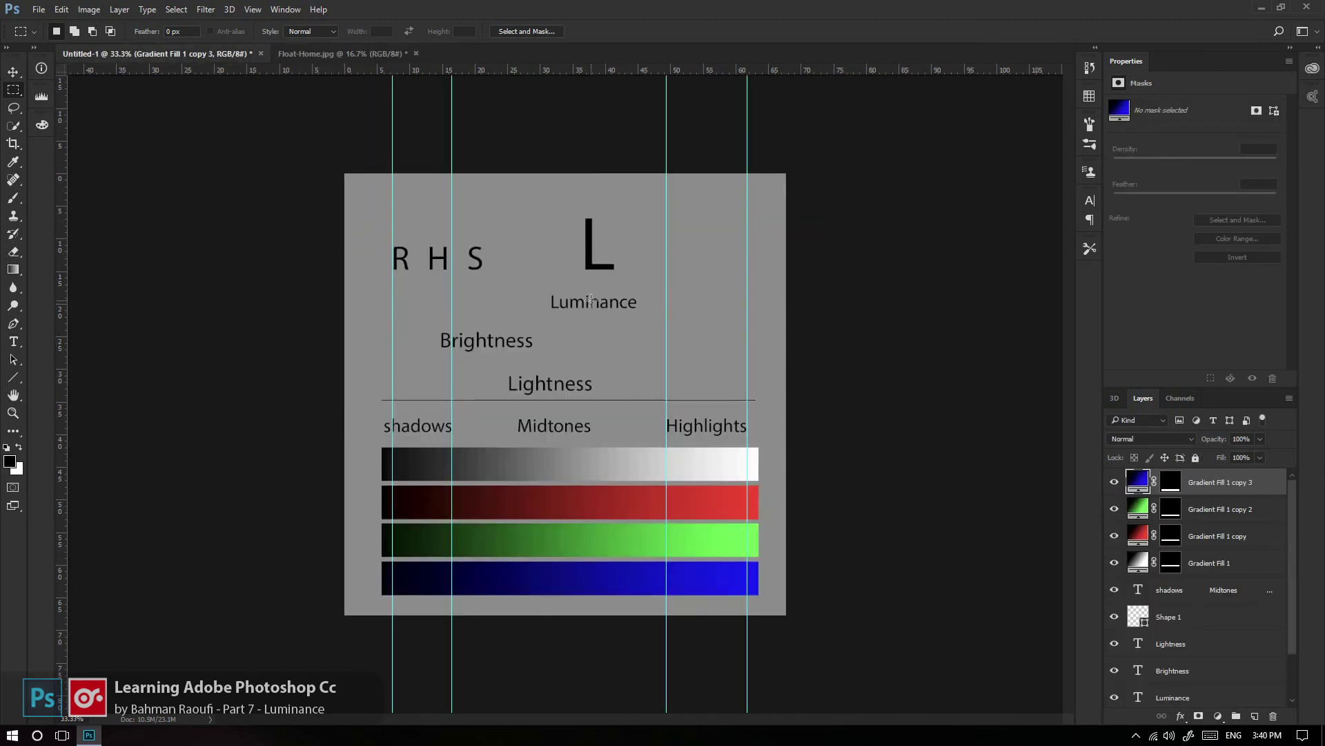